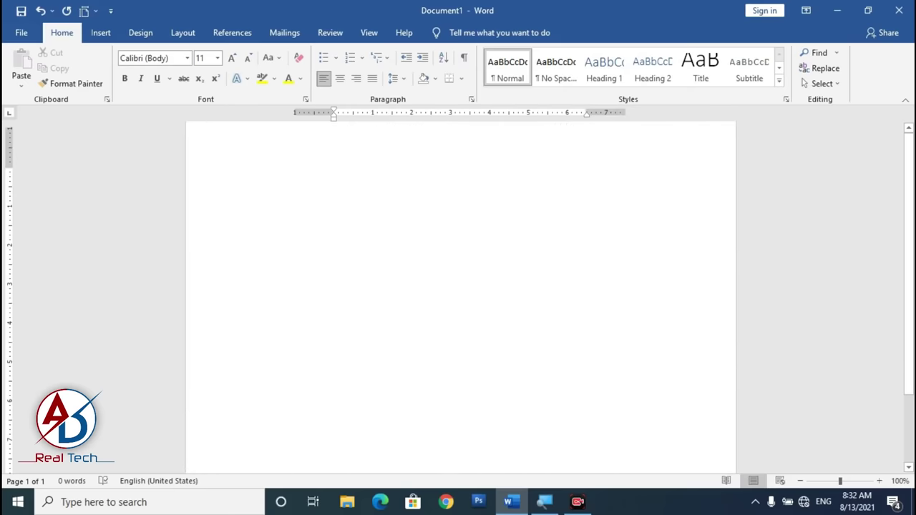
# - Apply the Narrow preset to give the page 0.5-inch margins
pyautogui.click(182, 33)
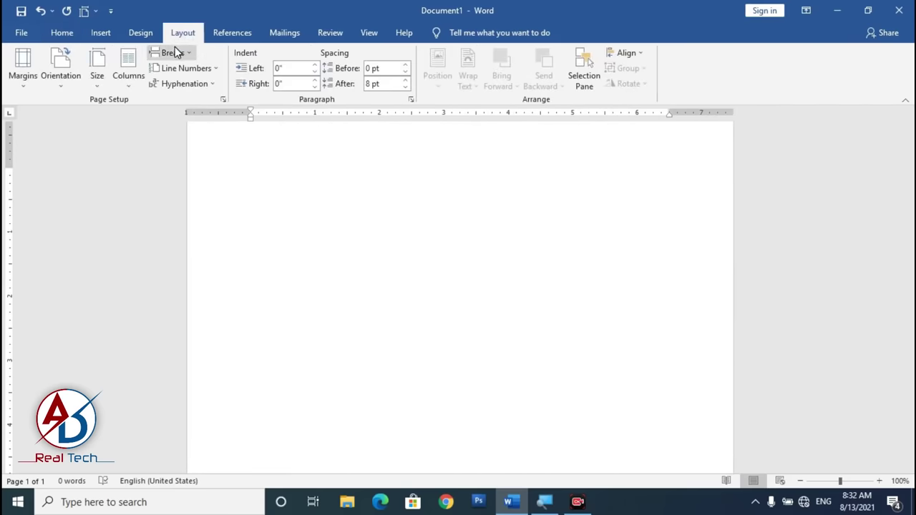
pyautogui.click(20, 78)
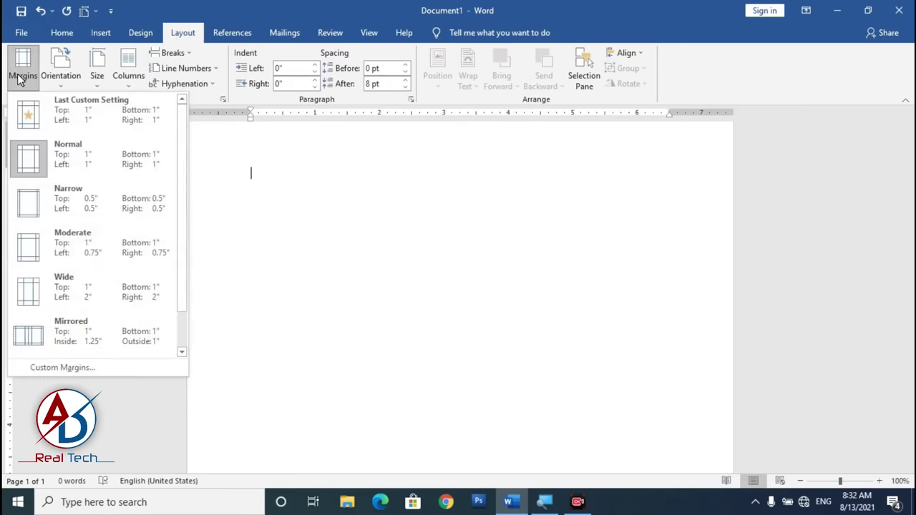
pyautogui.click(188, 36)
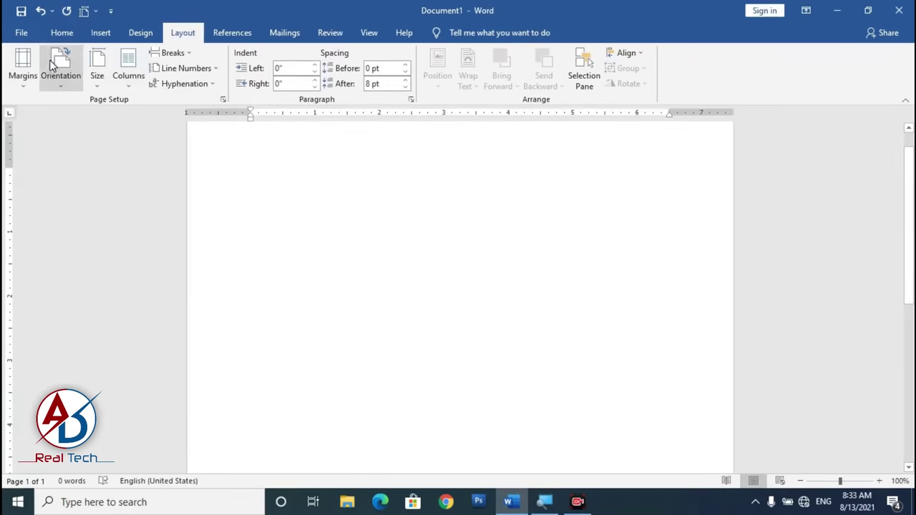
pyautogui.click(23, 68)
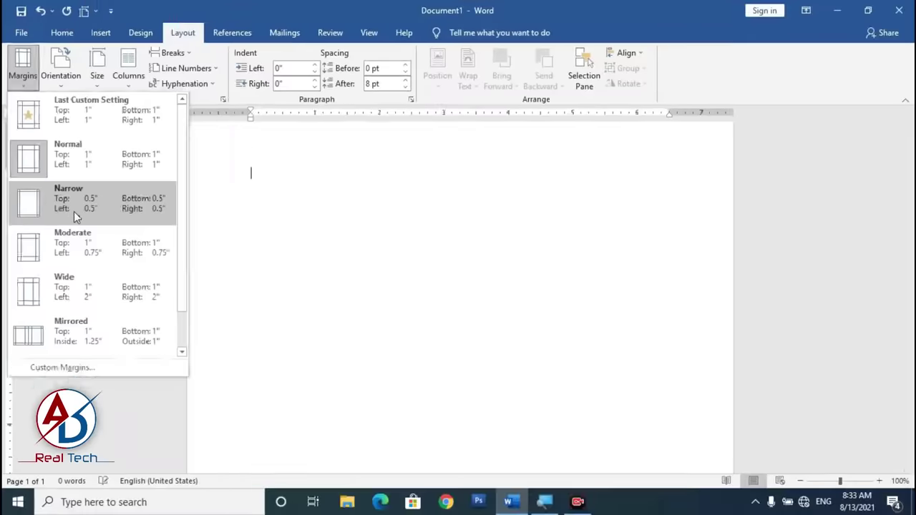
pyautogui.click(77, 208)
# - Set the paper size to A4 (8.27" x 11.69")
pyautogui.click(96, 82)
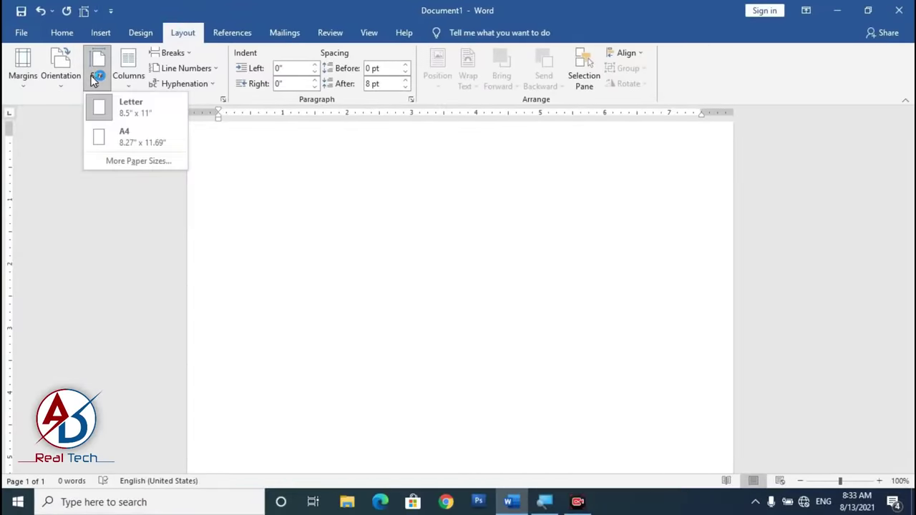
pyautogui.click(118, 134)
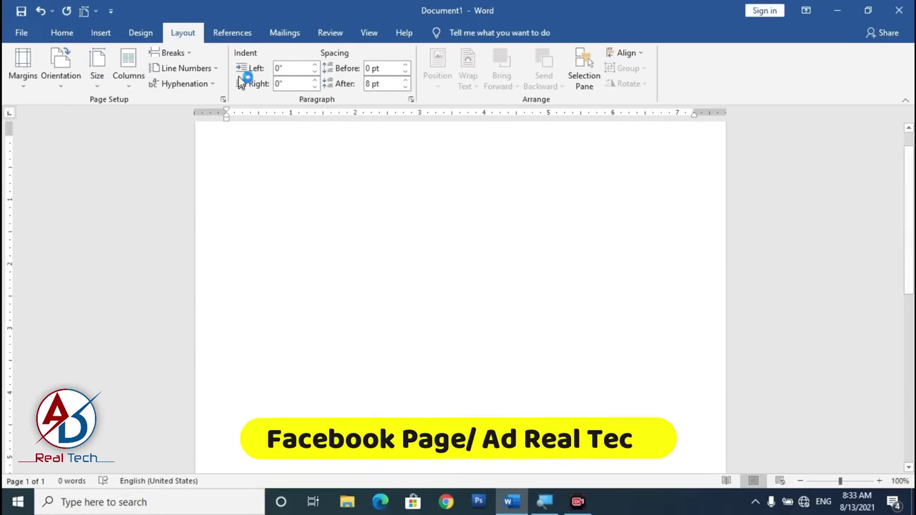
pyautogui.keyDown('ctrl'); pyautogui.scroll(-6, 426, 247); pyautogui.keyUp('ctrl')
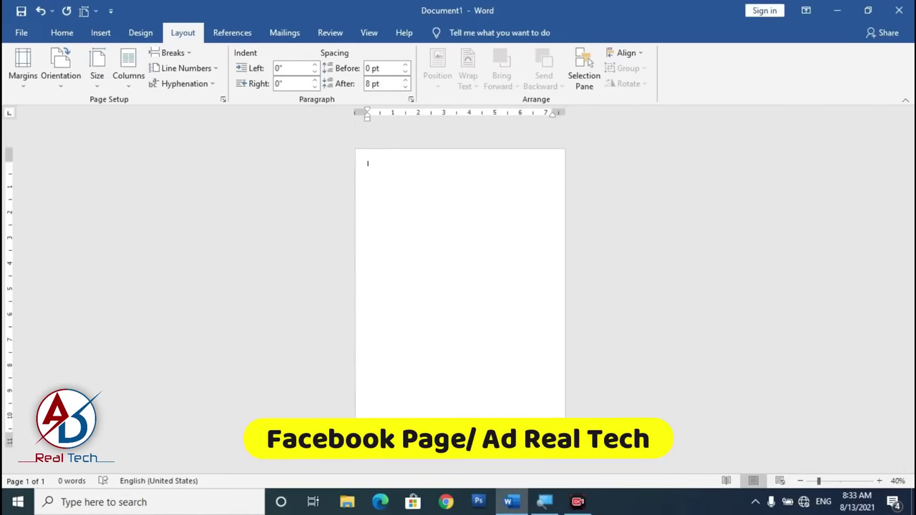
pyautogui.keyDown('ctrl'); pyautogui.scroll(1, 403, 287); pyautogui.keyUp('ctrl')
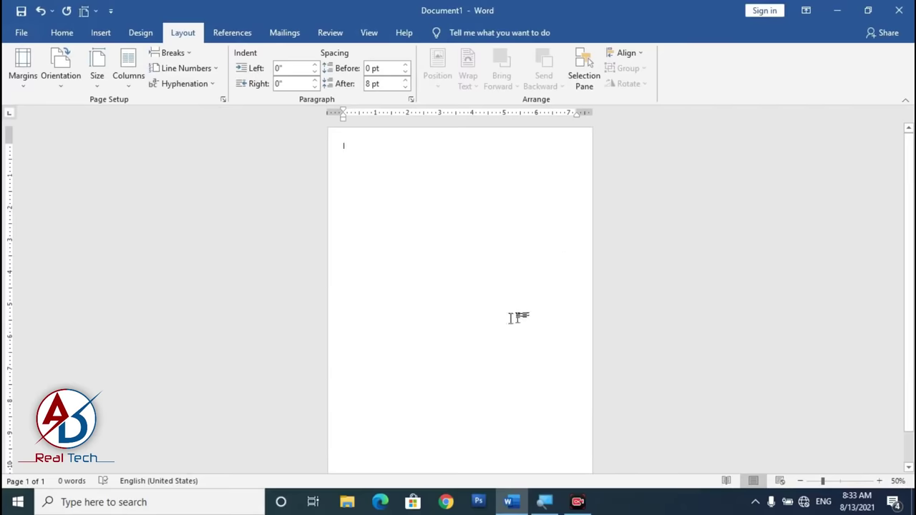
# - Draw a 1.35" x 8.23" blue rectangle across the page top and remove its outline
pyautogui.click(100, 34)
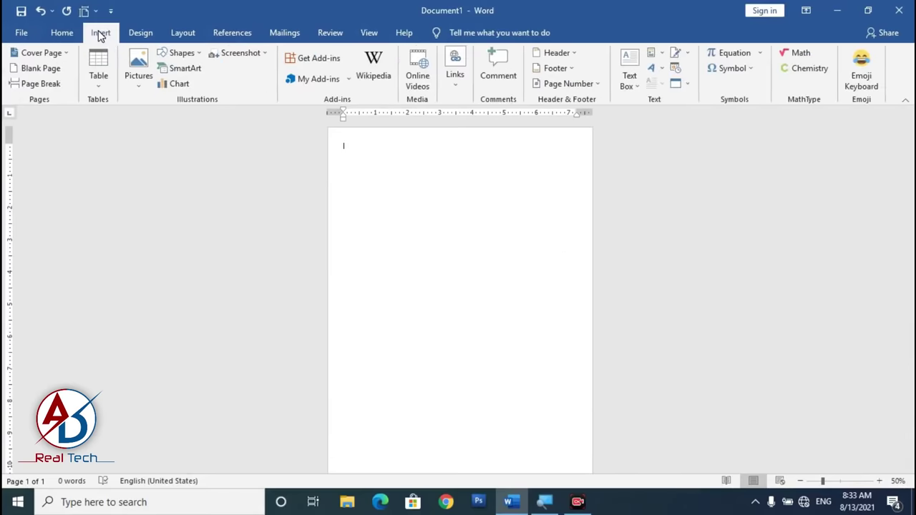
pyautogui.click(182, 53)
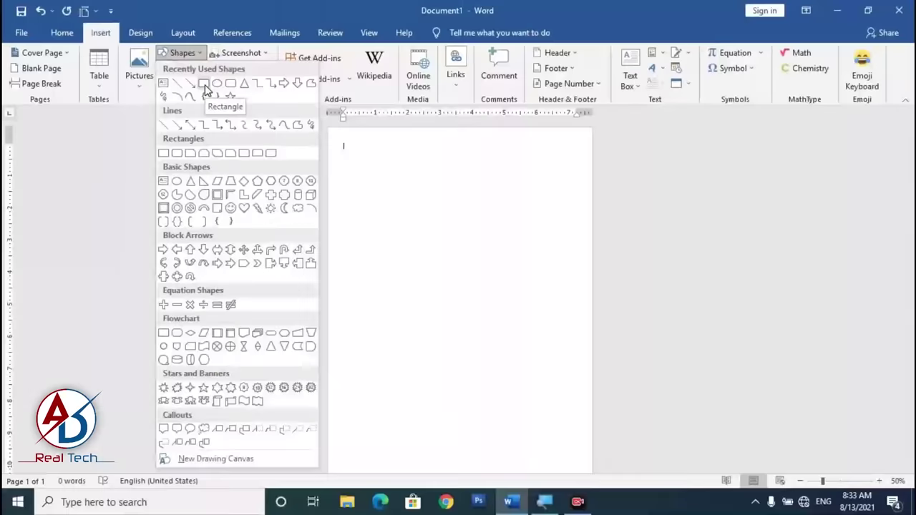
pyautogui.click(204, 84)
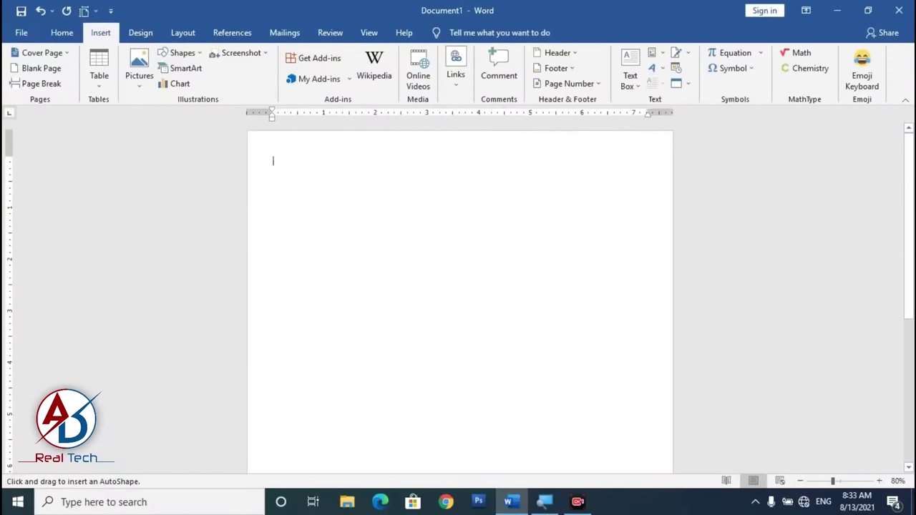
pyautogui.moveTo(247, 130)
pyautogui.mouseDown()
pyautogui.moveTo(563, 202)
pyautogui.moveTo(673, 201)
pyautogui.mouseUp()
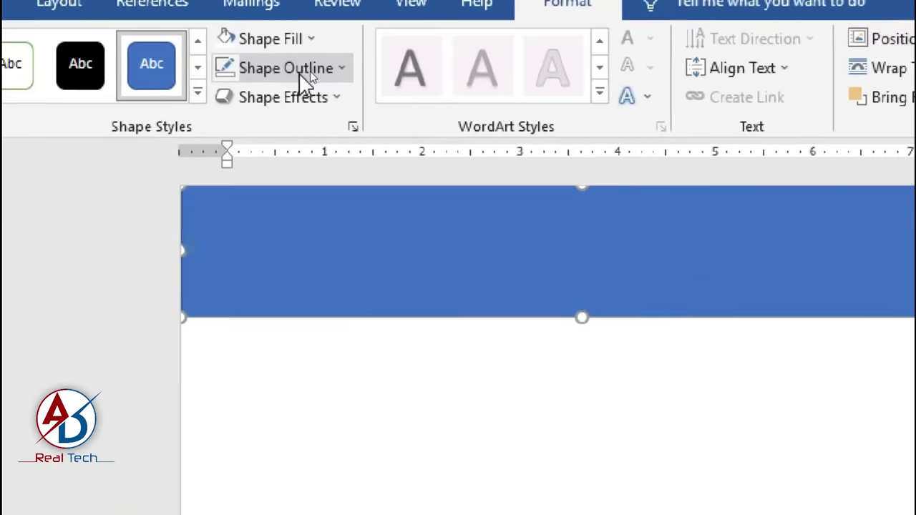
pyautogui.click(301, 72)
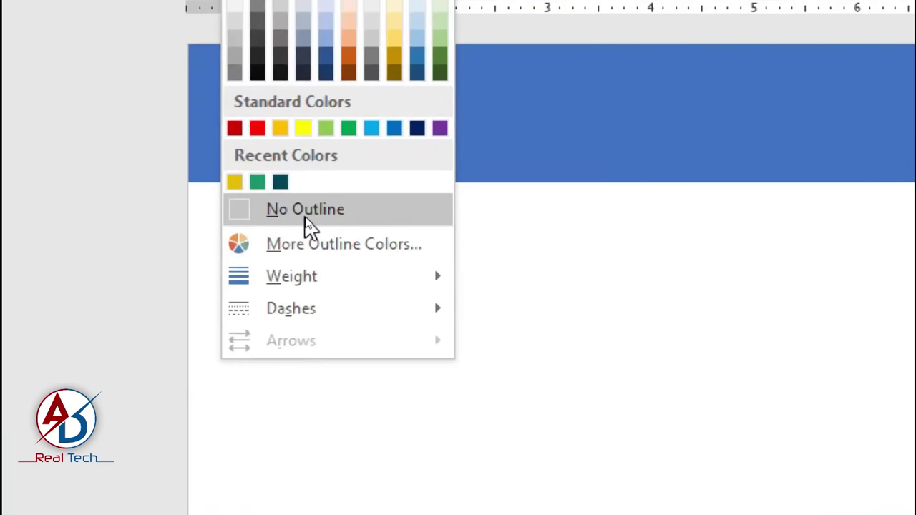
pyautogui.click(305, 214)
pyautogui.keyDown('ctrl'); pyautogui.scroll(3, 329, 195); pyautogui.keyUp('ctrl')
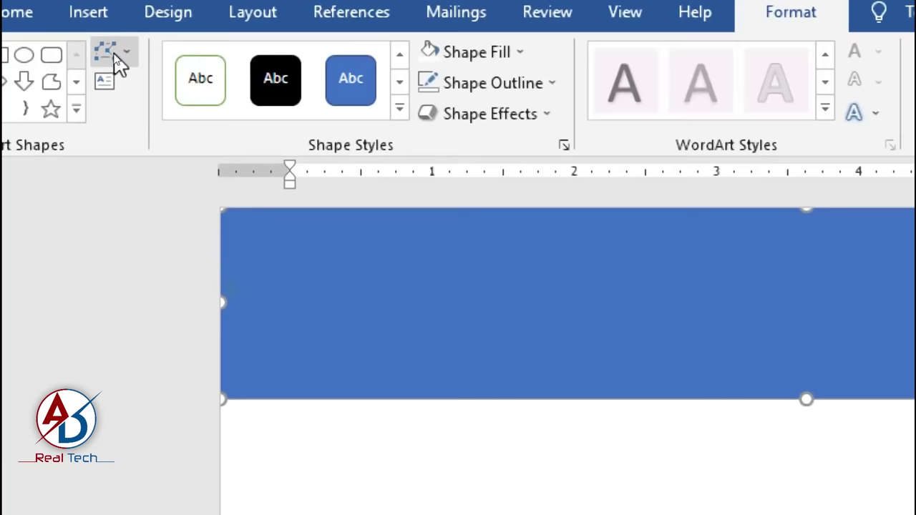
# - Raise the rectangle's bottom-right corner to slant its lower edge, then move it down the page
pyautogui.click(114, 57)
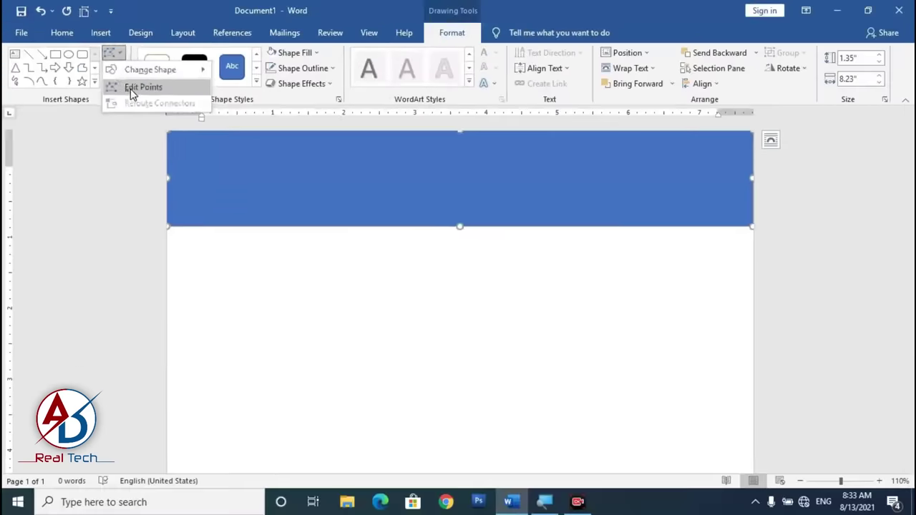
pyautogui.click(130, 89)
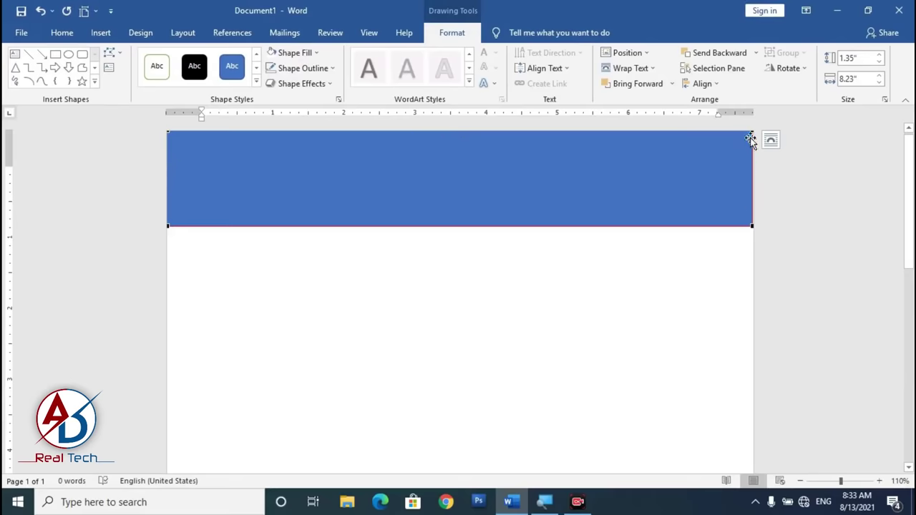
pyautogui.moveTo(753, 226); pyautogui.dragTo(753, 172)
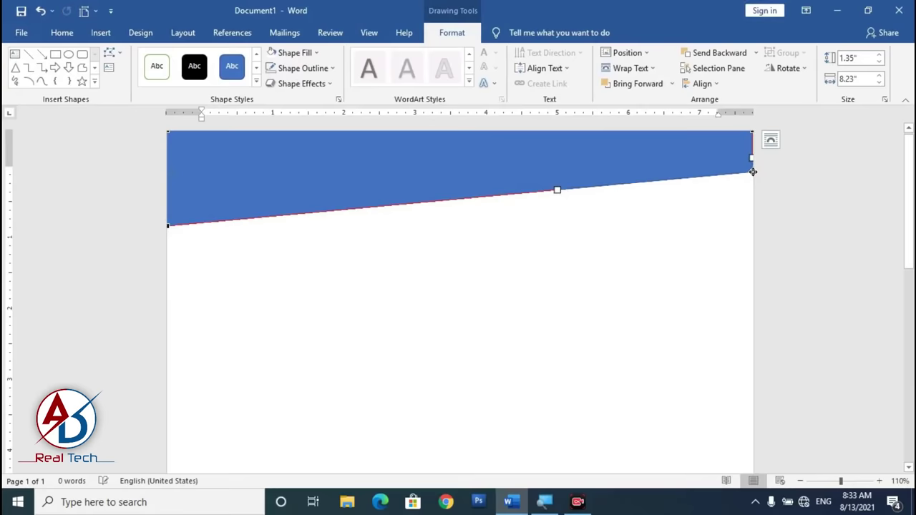
pyautogui.click(337, 182)
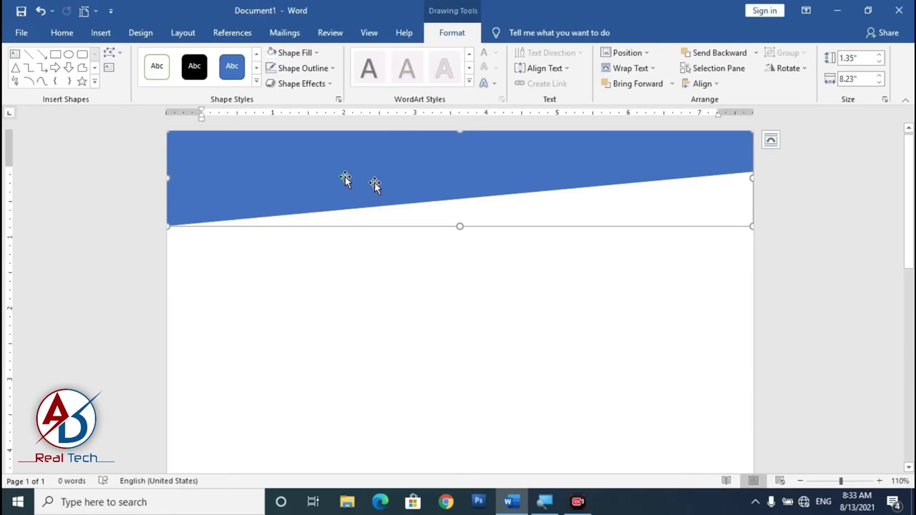
pyautogui.moveTo(376, 179); pyautogui.dragTo(377, 271)
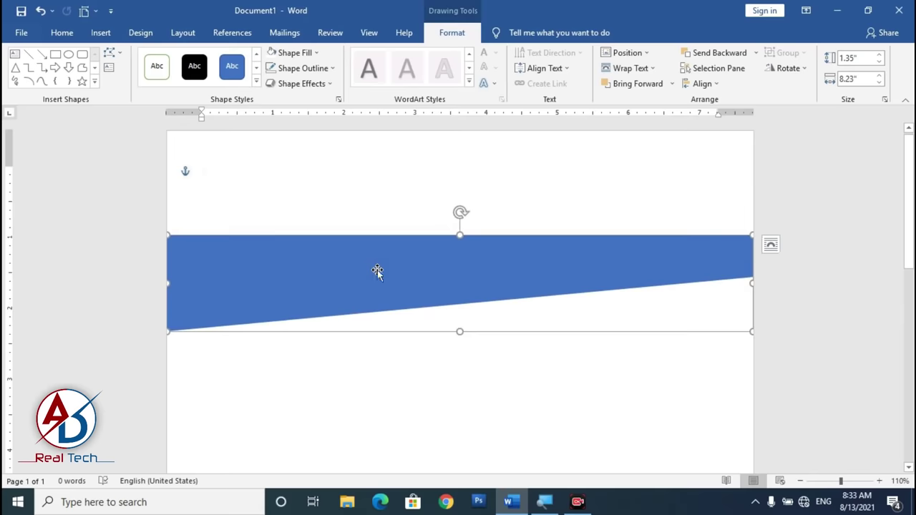
# - Bend the slanted bottom edge into a wave with Bezier handles, dipping left and rising right
pyautogui.click(120, 54)
pyautogui.click(136, 88)
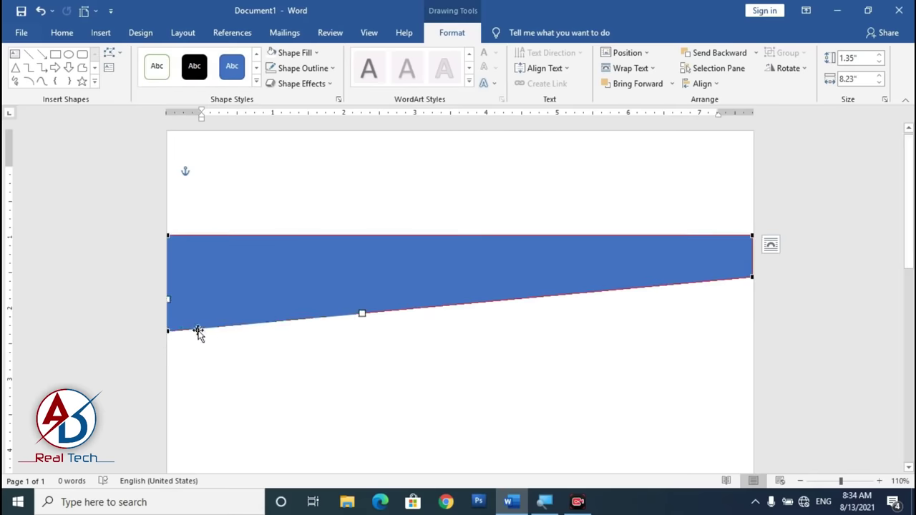
pyautogui.moveTo(362, 315); pyautogui.dragTo(352, 424)
pyautogui.click(751, 279)
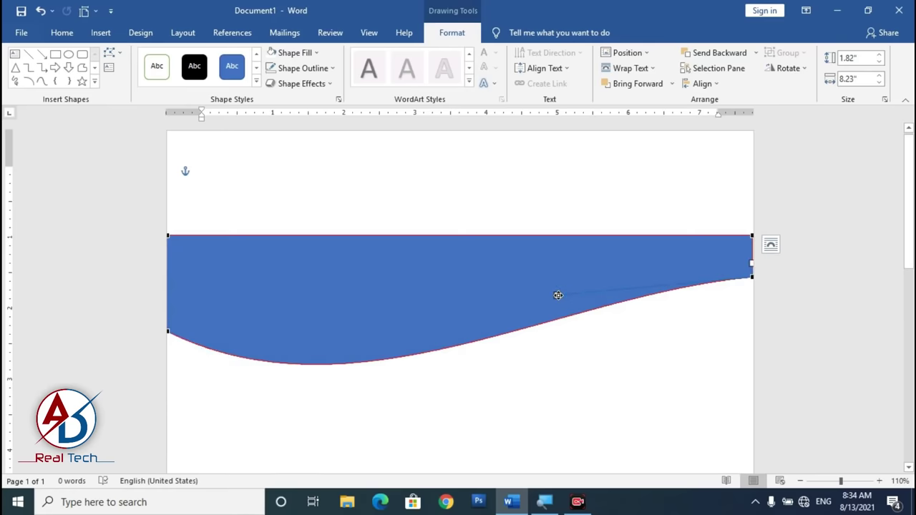
pyautogui.moveTo(557, 294)
pyautogui.mouseDown()
pyautogui.moveTo(538, 206)
pyautogui.moveTo(524, 202)
pyautogui.mouseUp()
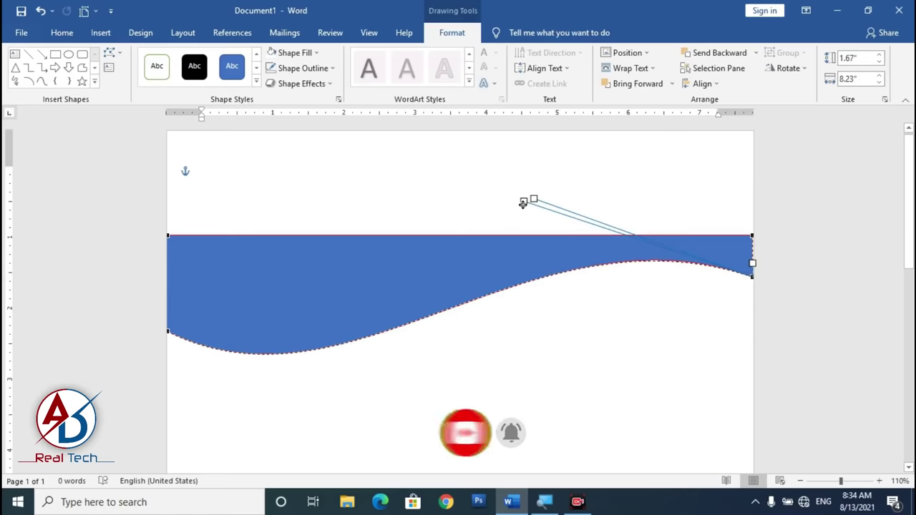
pyautogui.click(168, 331)
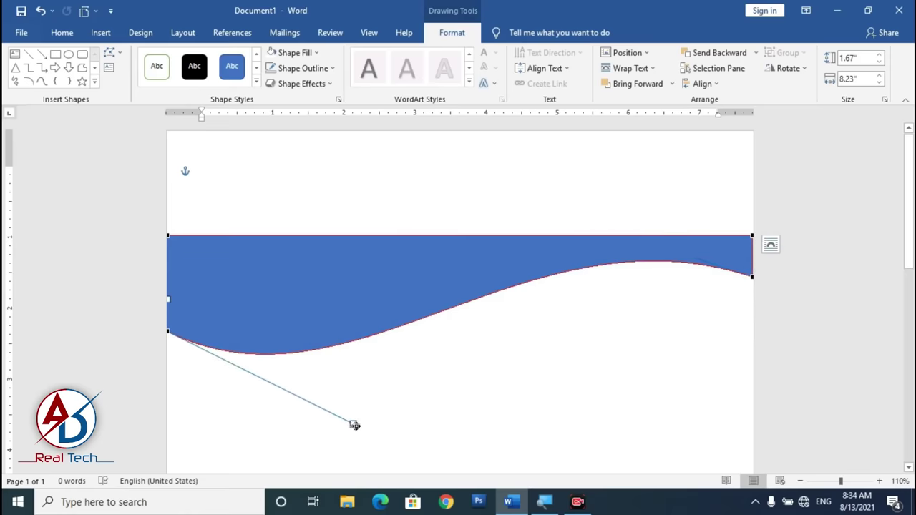
pyautogui.moveTo(354, 425); pyautogui.dragTo(363, 438)
pyautogui.moveTo(168, 331); pyautogui.dragTo(167, 309)
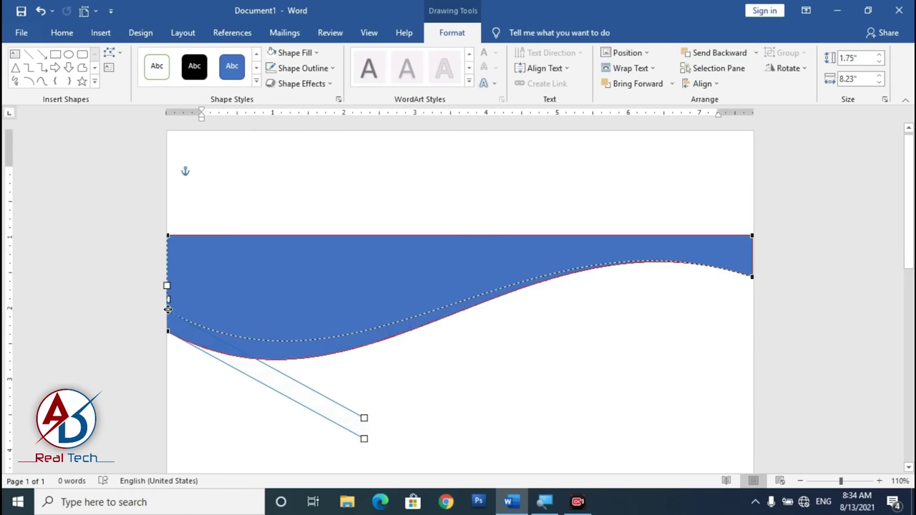
pyautogui.moveTo(168, 309); pyautogui.dragTo(167, 307)
# - Deepen the wave's dip and pull the right point's curve handle up to smooth it
pyautogui.click(482, 343)
pyautogui.scroll(-5, 465, 362)
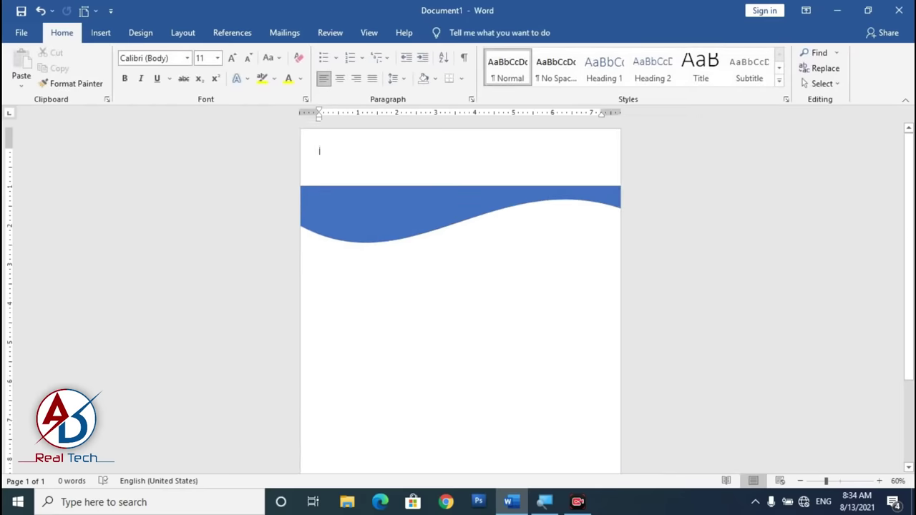
pyautogui.scroll(5, 337, 307)
pyautogui.click(332, 290)
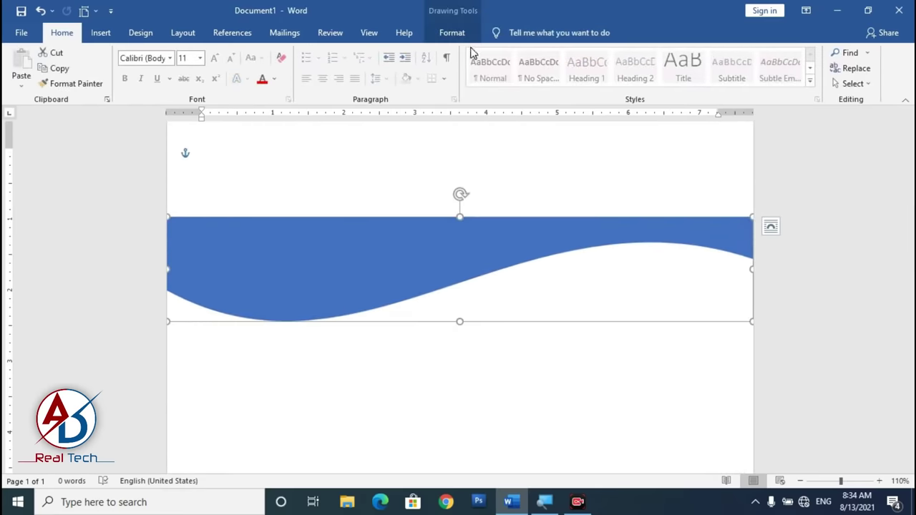
pyautogui.click(453, 33)
pyautogui.click(113, 54)
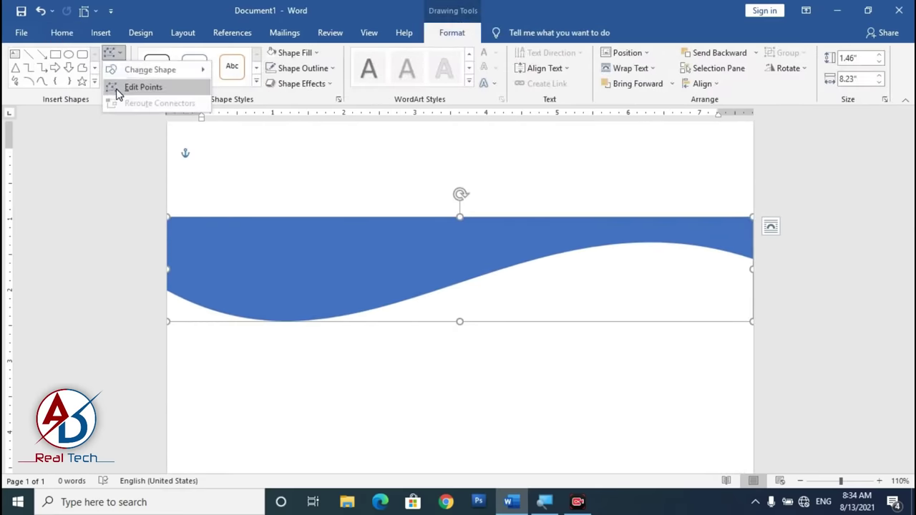
pyautogui.click(142, 87)
pyautogui.click(167, 290)
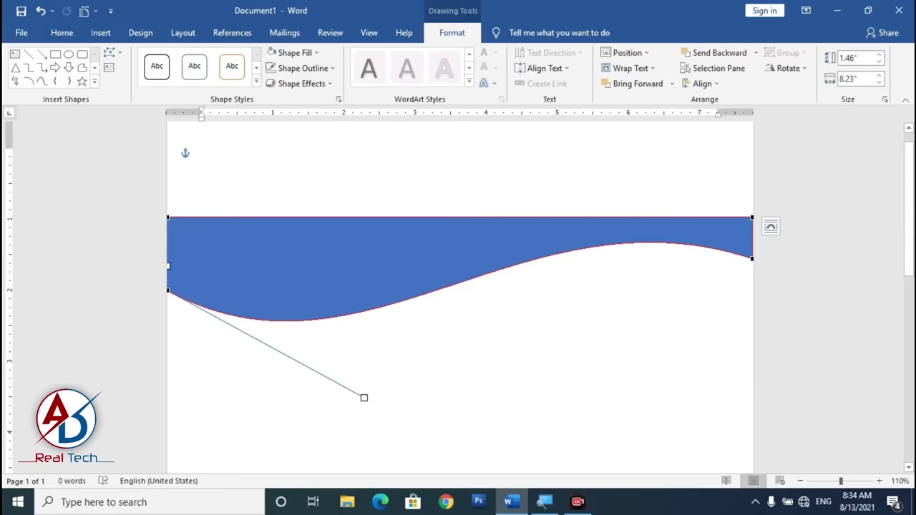
pyautogui.moveTo(365, 398); pyautogui.dragTo(362, 409)
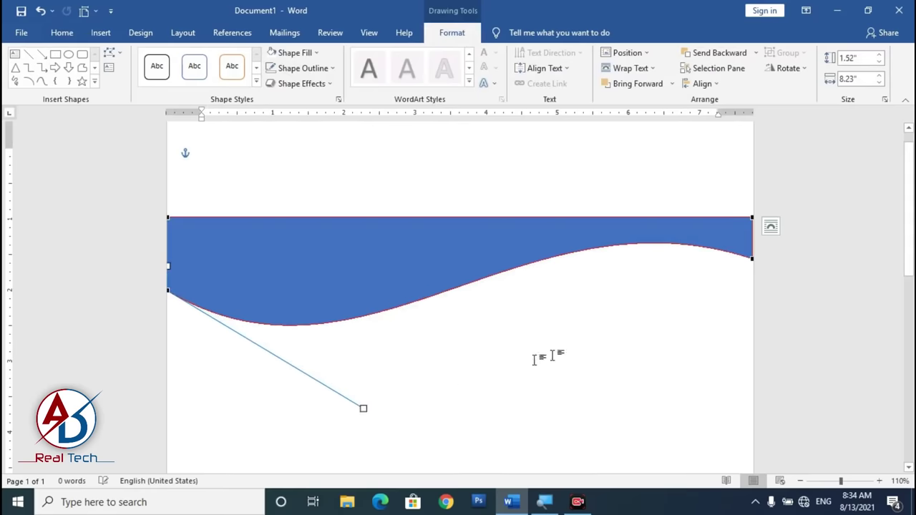
pyautogui.click(752, 260)
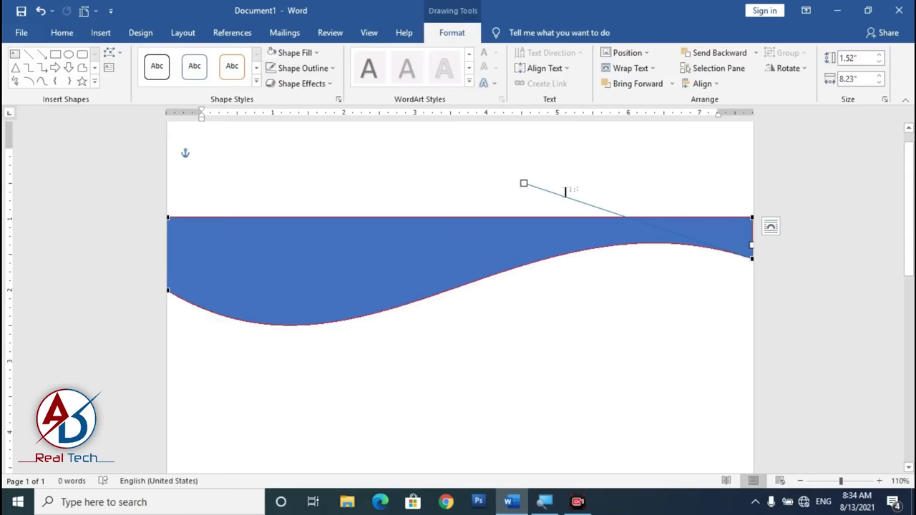
pyautogui.moveTo(524, 184); pyautogui.dragTo(524, 154)
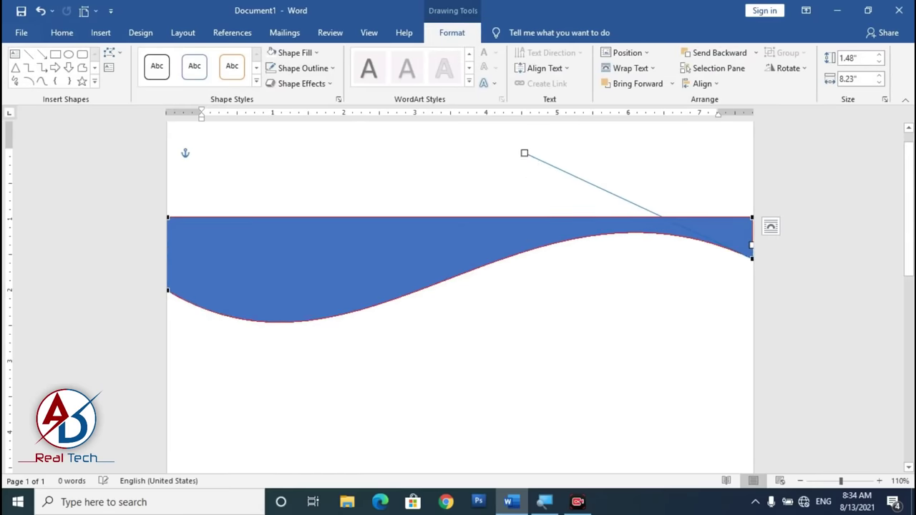
pyautogui.click(527, 357)
# - Move the wave flush to the page top and stretch it to the right edge
pyautogui.keyDown('ctrl'); pyautogui.scroll(-4, 528, 322); pyautogui.keyUp('ctrl')
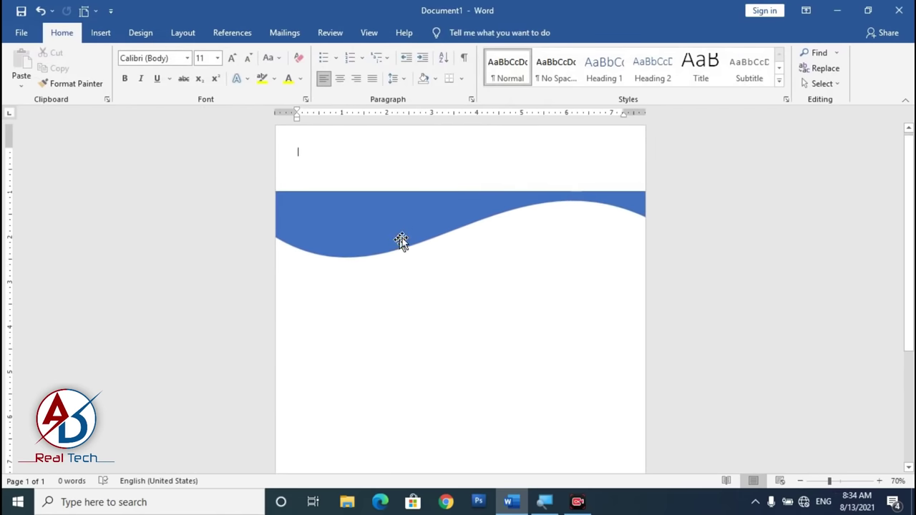
pyautogui.moveTo(410, 226); pyautogui.dragTo(412, 165)
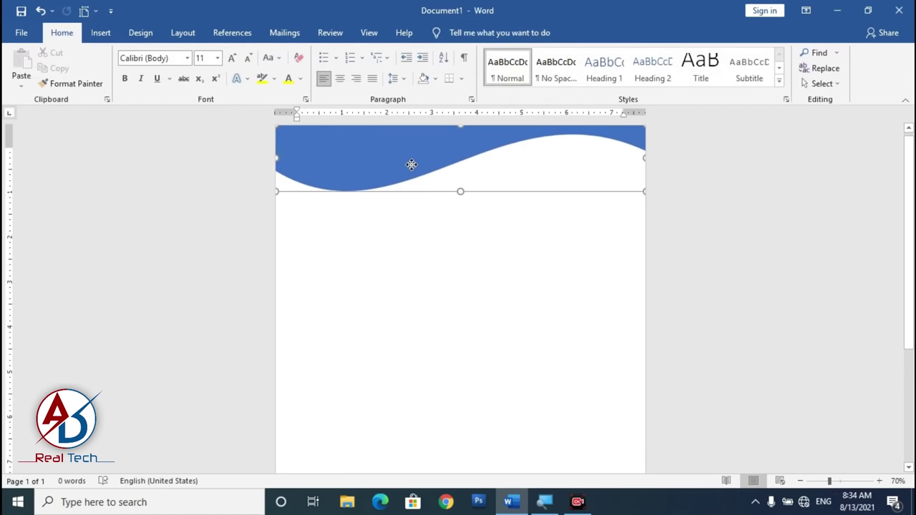
pyautogui.keyDown('ctrl'); pyautogui.scroll(7, 413, 168); pyautogui.keyUp('ctrl')
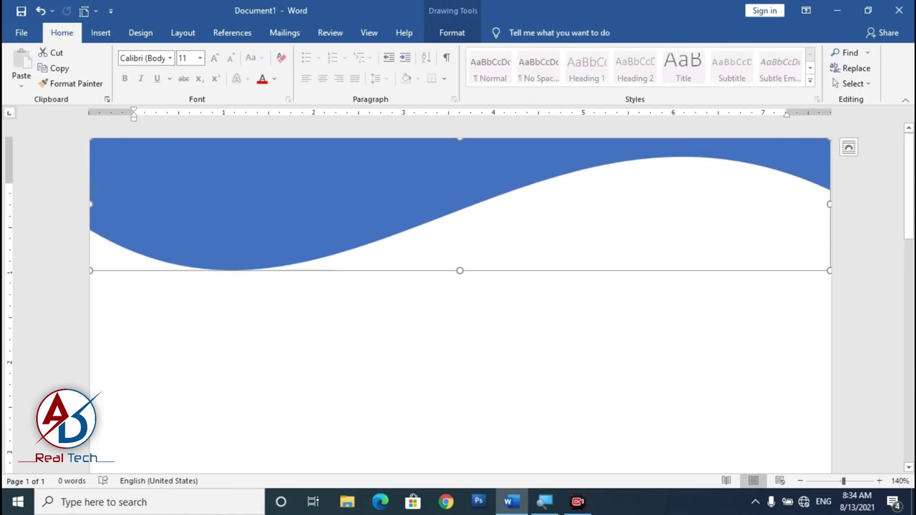
pyautogui.moveTo(828, 204); pyautogui.dragTo(831, 204)
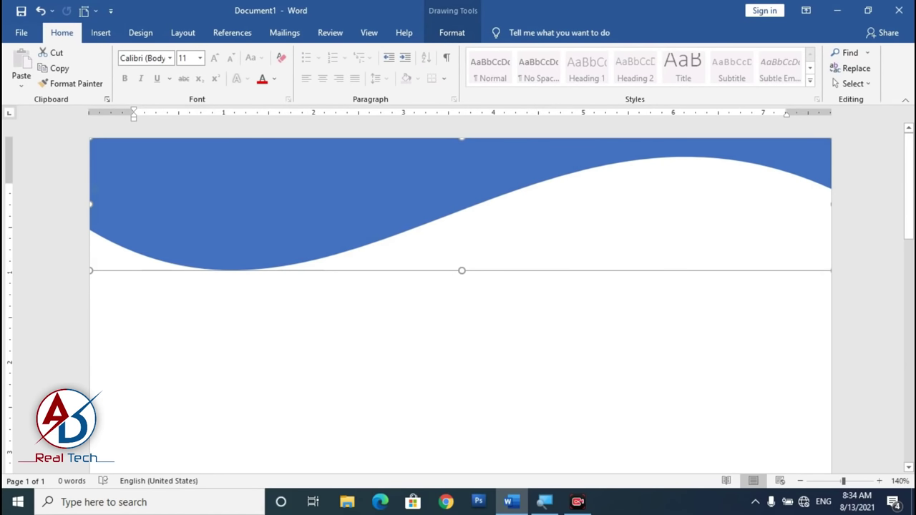
pyautogui.click(332, 379)
pyautogui.keyDown('ctrl'); pyautogui.scroll(-5, 332, 379); pyautogui.keyUp('ctrl')
pyautogui.keyDown('ctrl'); pyautogui.scroll(1, 346, 388); pyautogui.keyUp('ctrl')
pyautogui.keyDown('ctrl'); pyautogui.scroll(1, 346, 389); pyautogui.keyUp('ctrl')
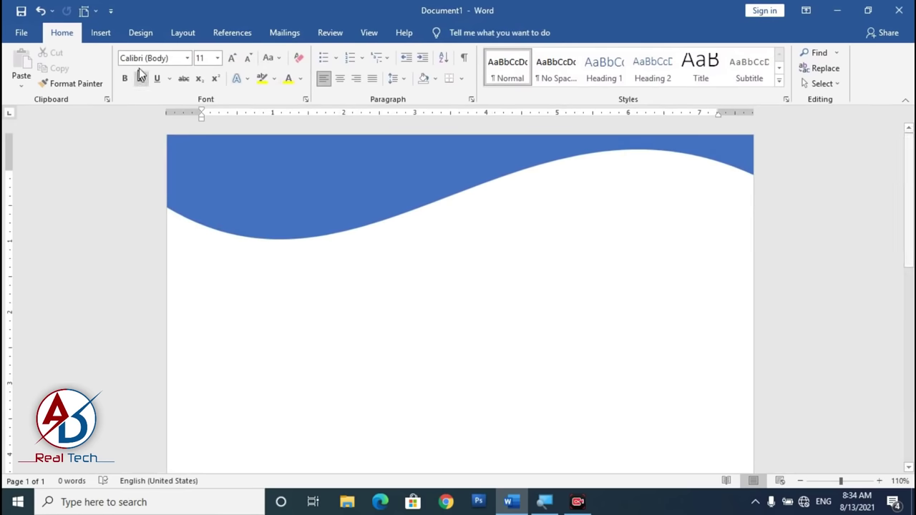
# - Draw a 1.04" x 3.59" green rectangle with no outline over the top-right of the wave
pyautogui.click(101, 33)
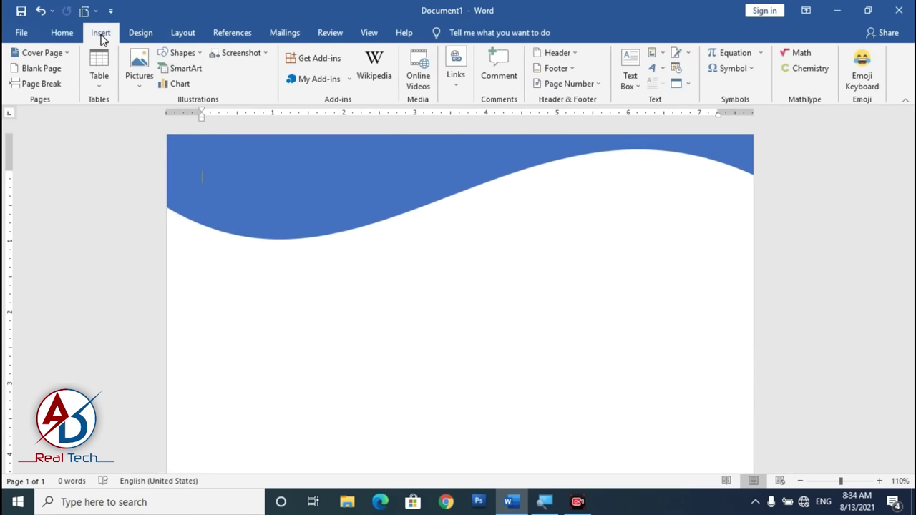
pyautogui.click(182, 56)
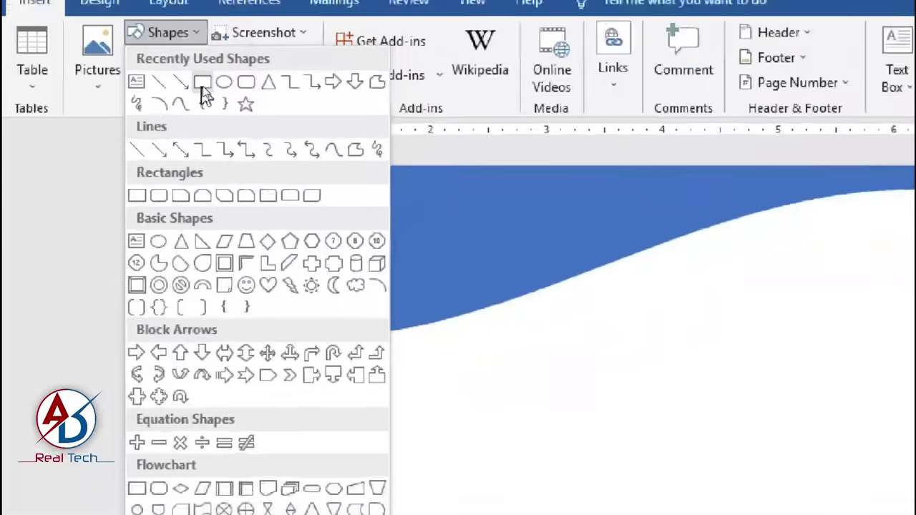
pyautogui.click(203, 84)
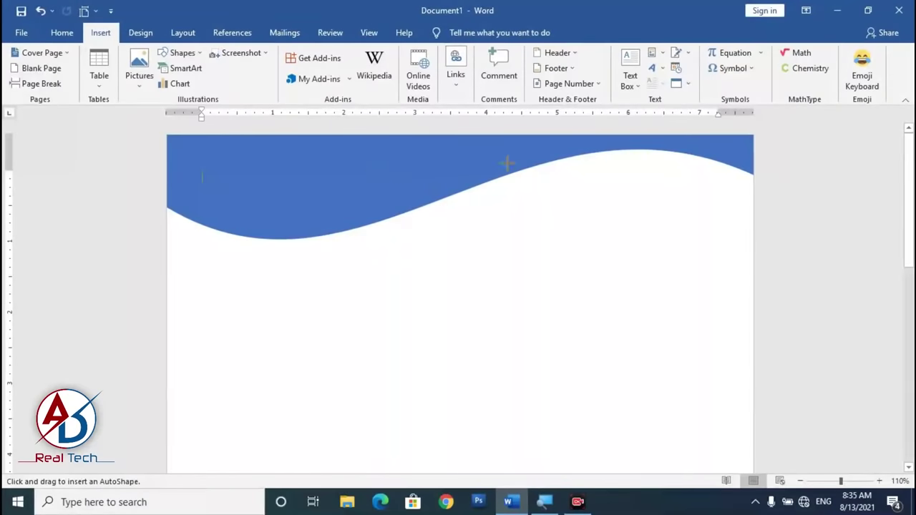
pyautogui.moveTo(497, 156)
pyautogui.mouseDown()
pyautogui.moveTo(751, 228)
pyautogui.moveTo(714, 202)
pyautogui.mouseUp()
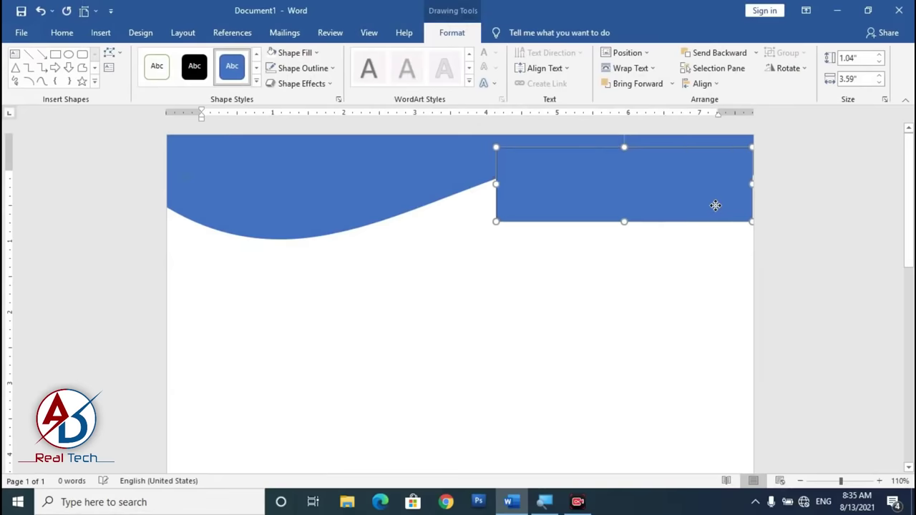
pyautogui.click(294, 53)
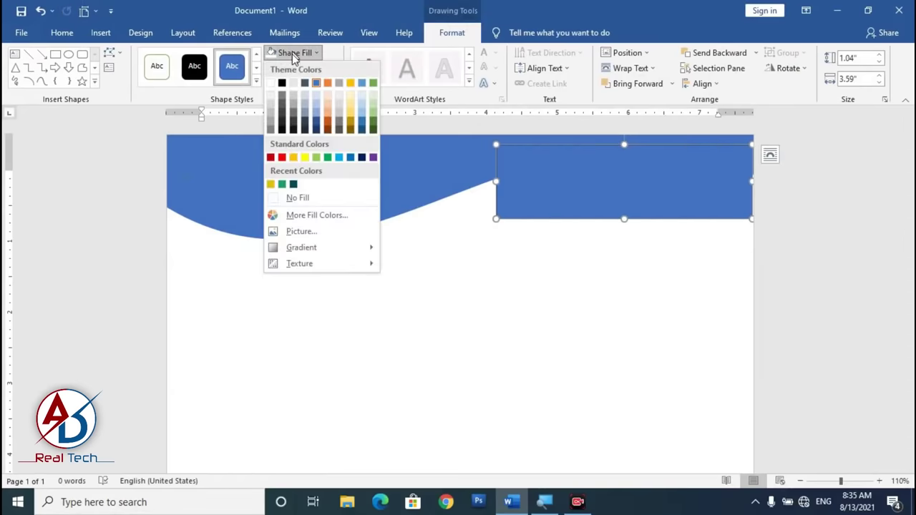
pyautogui.click(282, 184)
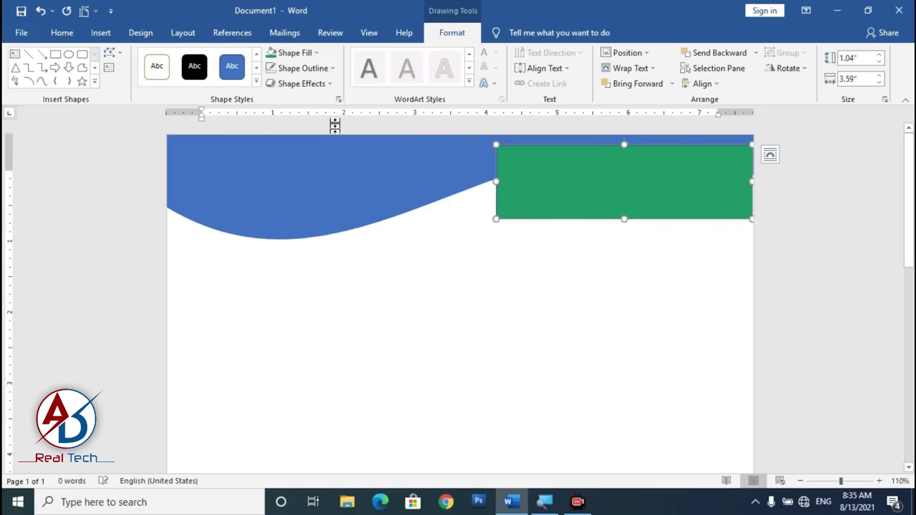
pyautogui.click(303, 68)
pyautogui.click(302, 214)
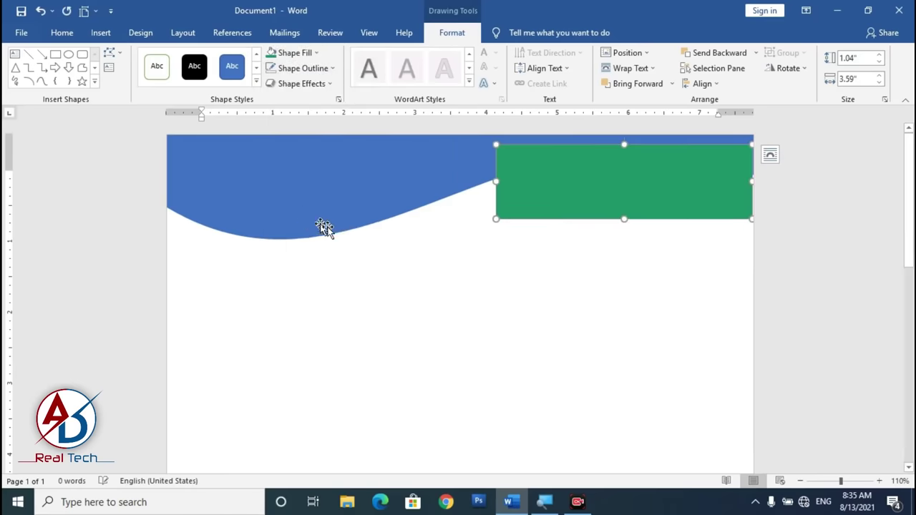
pyautogui.click(289, 204)
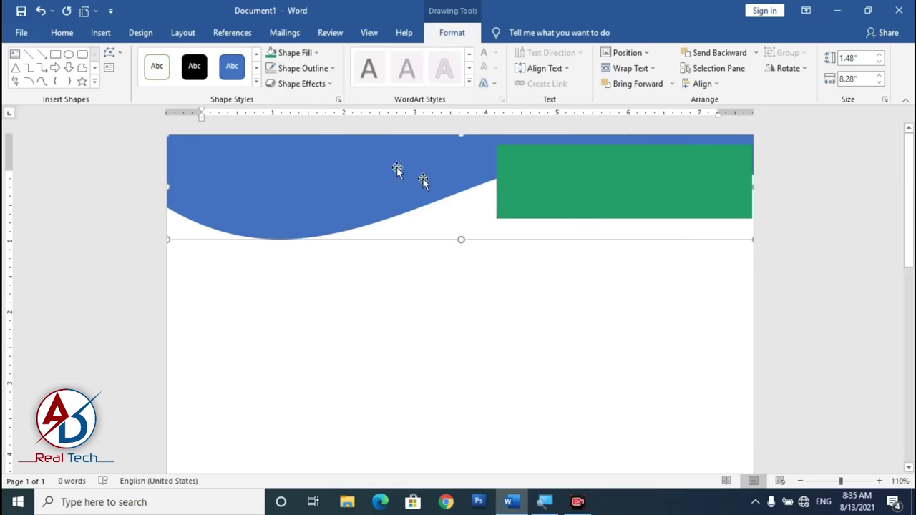
# - Fill the wave dark teal, slant the green rectangle's lower edge, and send it behind the wave
pyautogui.click(316, 53)
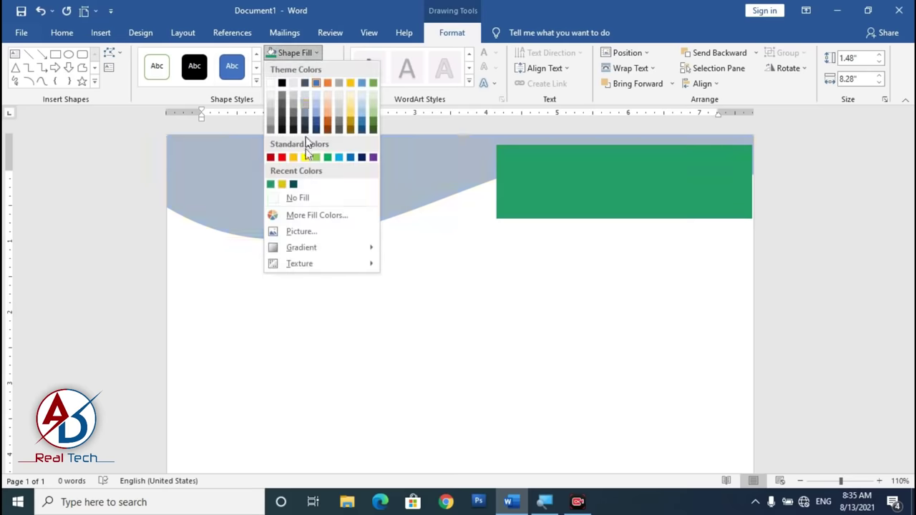
pyautogui.click(291, 183)
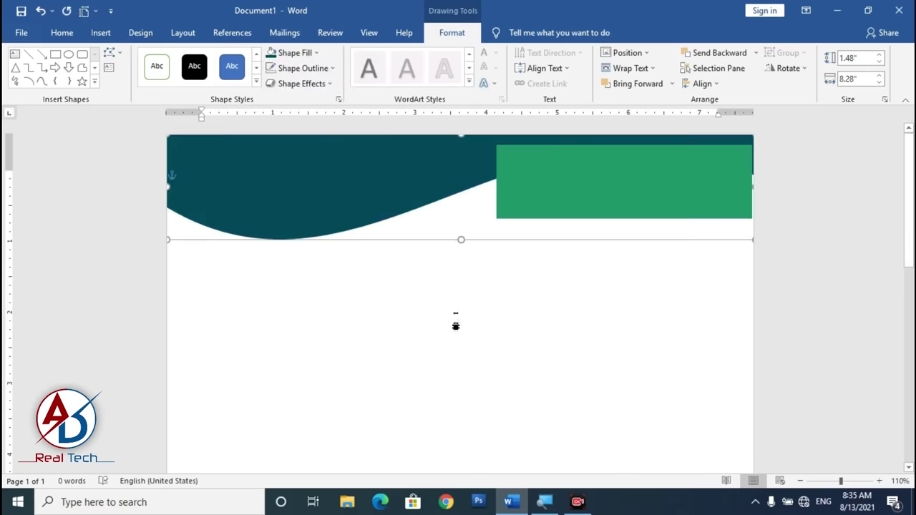
pyautogui.click(642, 190)
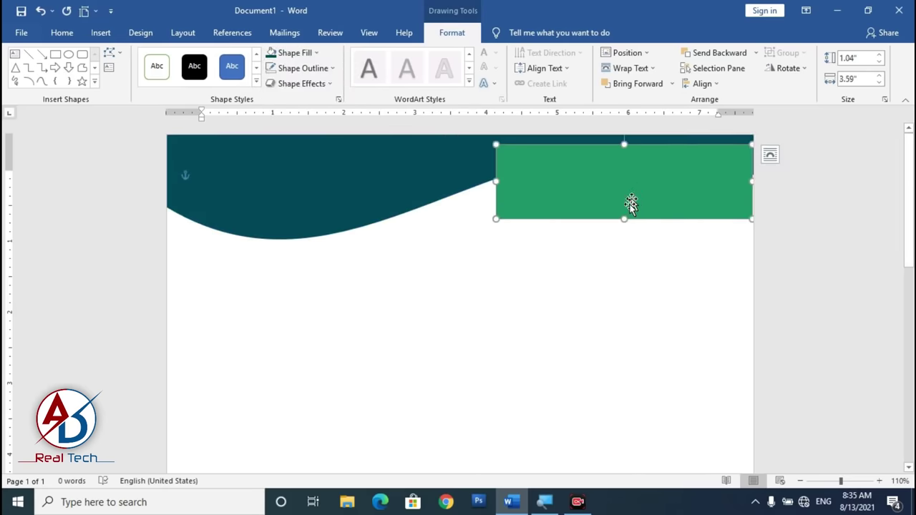
pyautogui.keyDown('ctrl'); pyautogui.scroll(3, 457, 300); pyautogui.keyUp('ctrl')
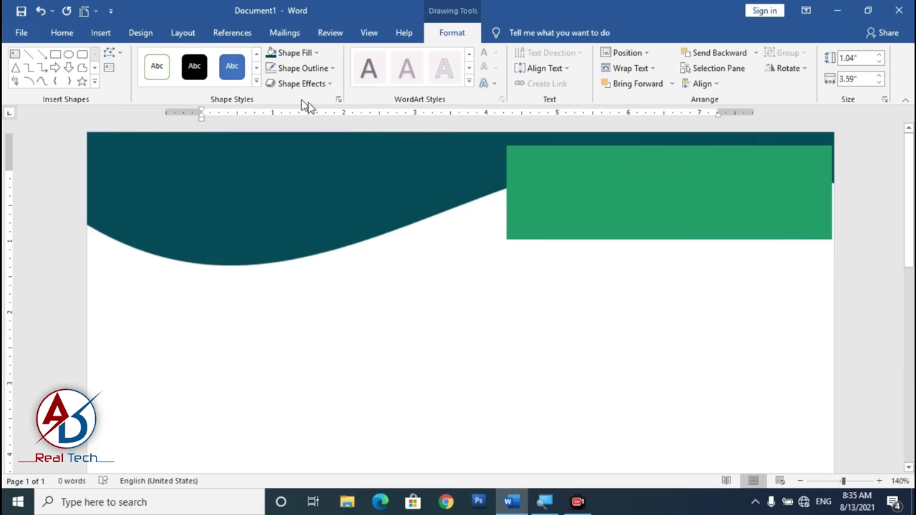
pyautogui.click(113, 53)
pyautogui.click(130, 88)
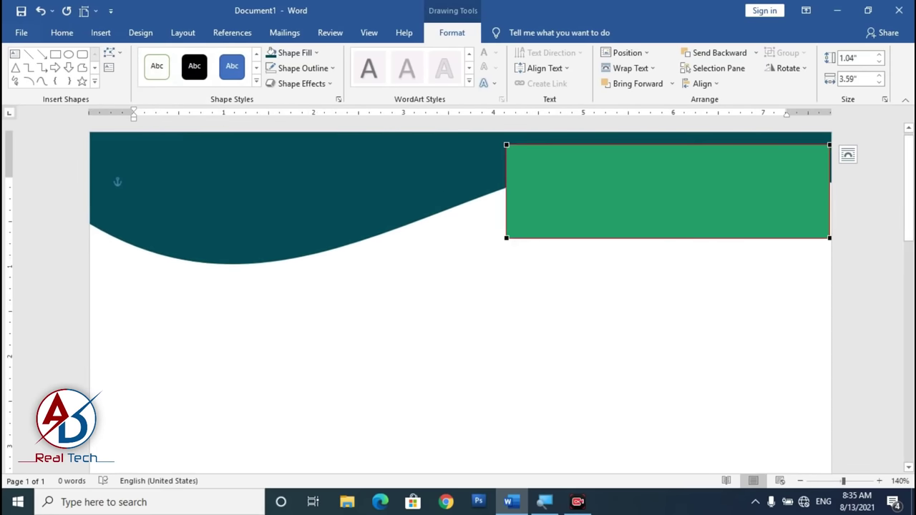
pyautogui.moveTo(507, 239); pyautogui.dragTo(506, 186)
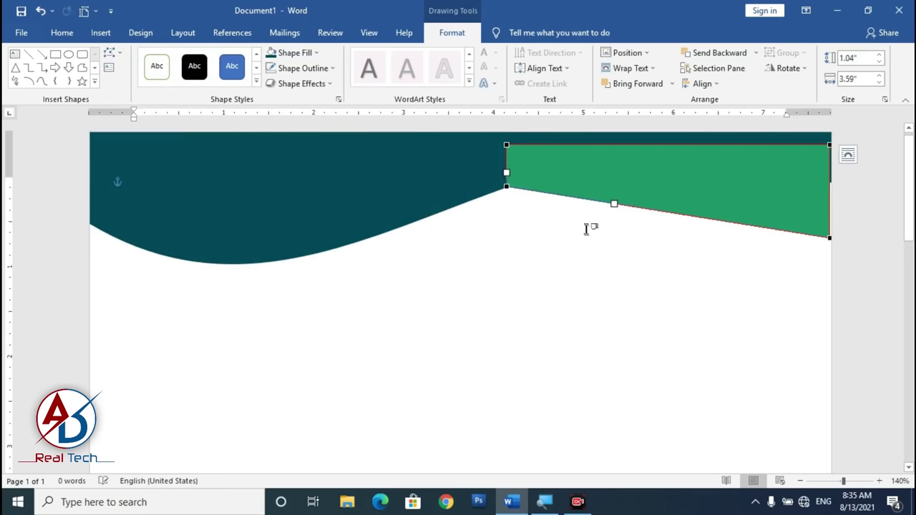
pyautogui.click(751, 205)
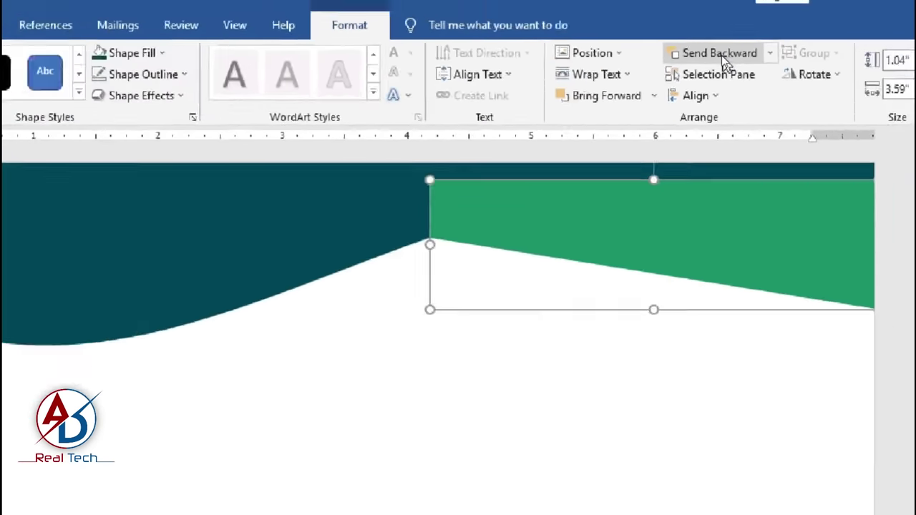
pyautogui.click(719, 53)
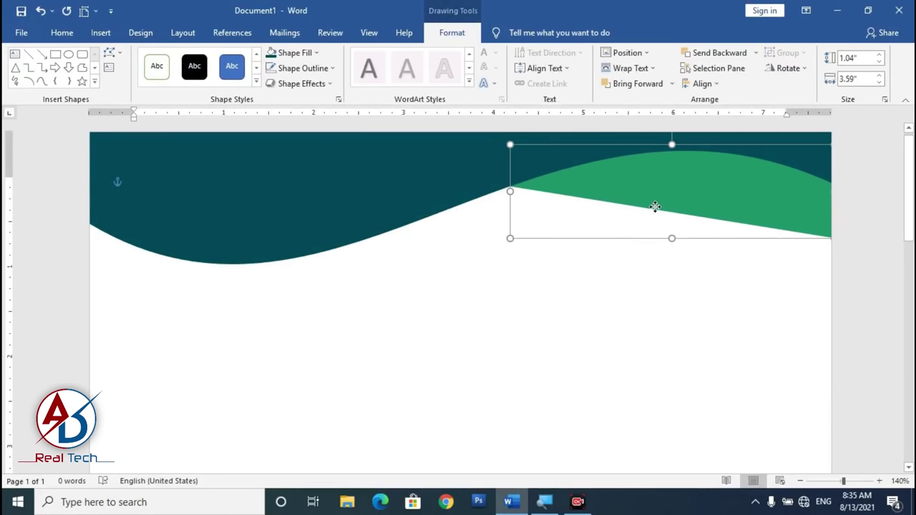
# - Nudge the green shape left and bend its lower edge into a curve
pyautogui.moveTo(655, 206); pyautogui.dragTo(651, 206)
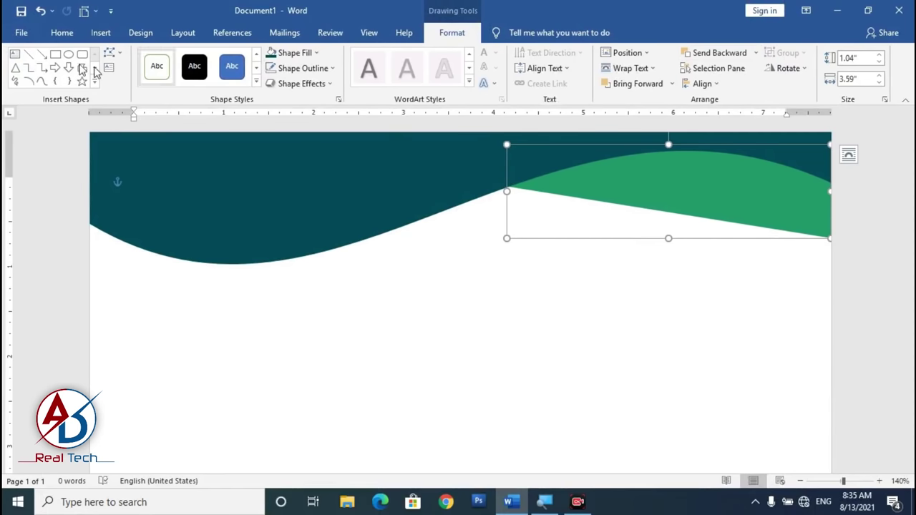
pyautogui.click(113, 56)
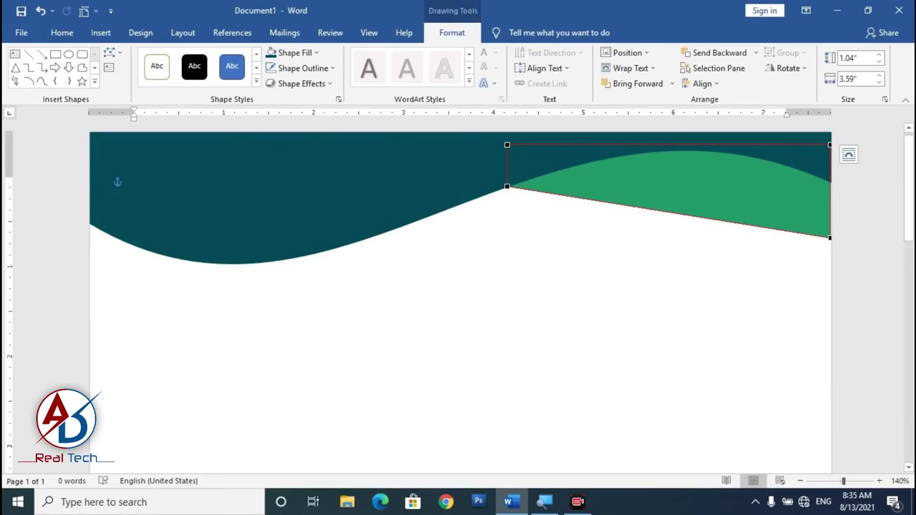
pyautogui.click(829, 240)
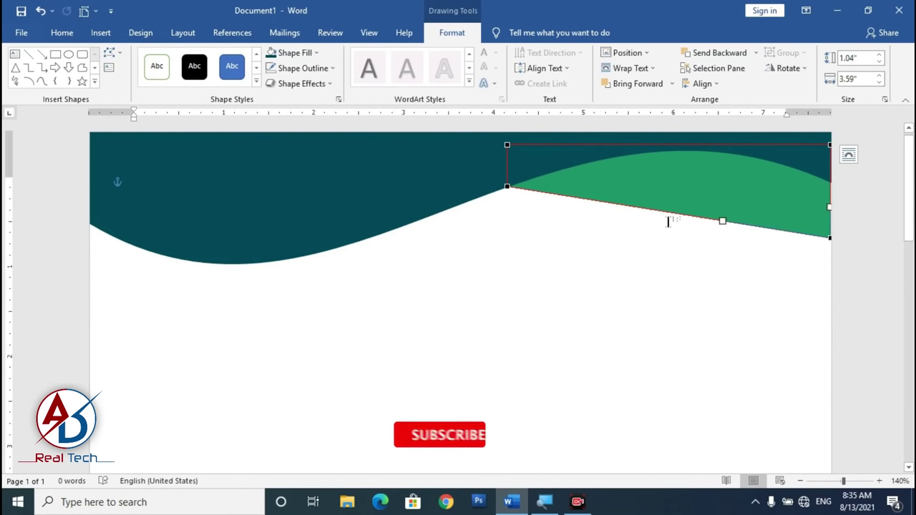
pyautogui.moveTo(731, 195); pyautogui.dragTo(738, 153)
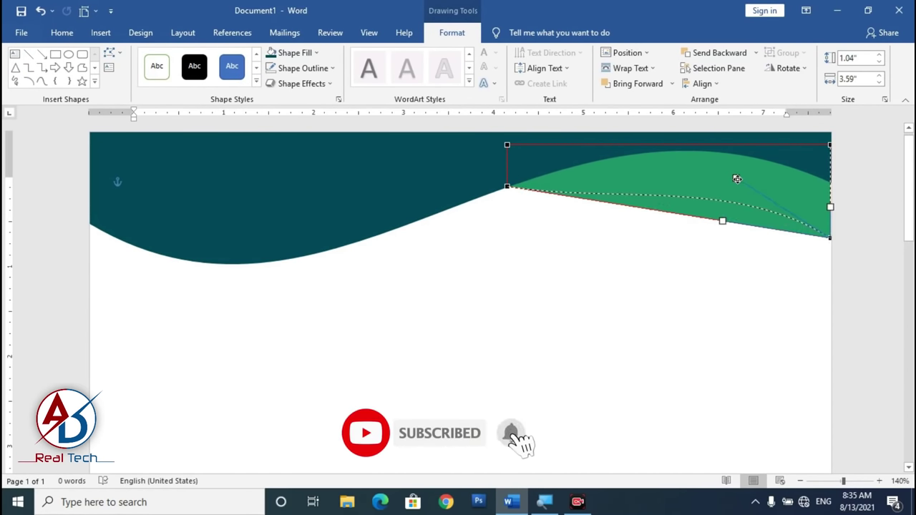
pyautogui.click(509, 189)
# - Adjust the green wave's points so its curve sweeps smoothly down to the right page edge
pyautogui.click(595, 187)
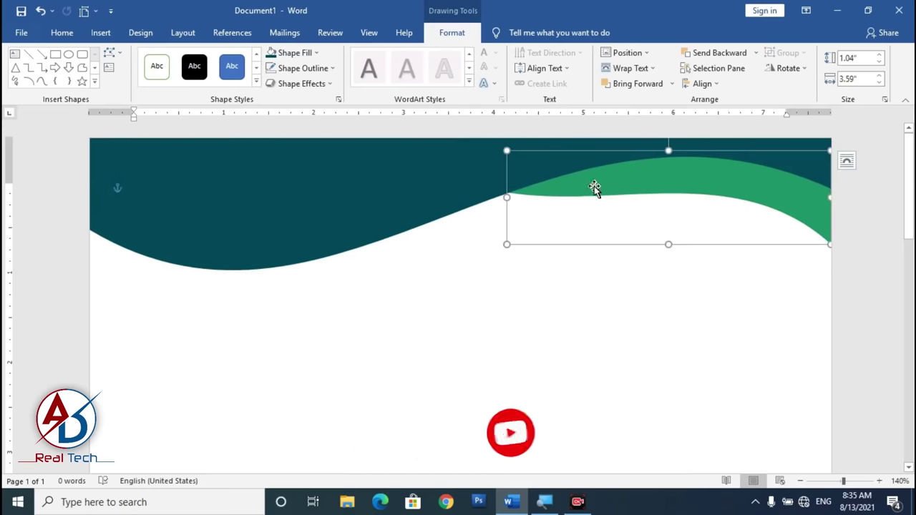
pyautogui.click(109, 52)
pyautogui.click(136, 81)
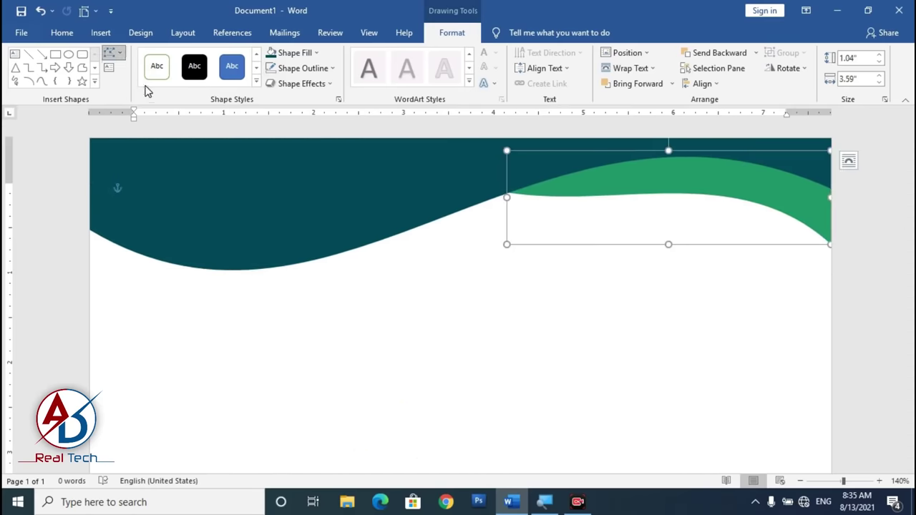
pyautogui.click(506, 193)
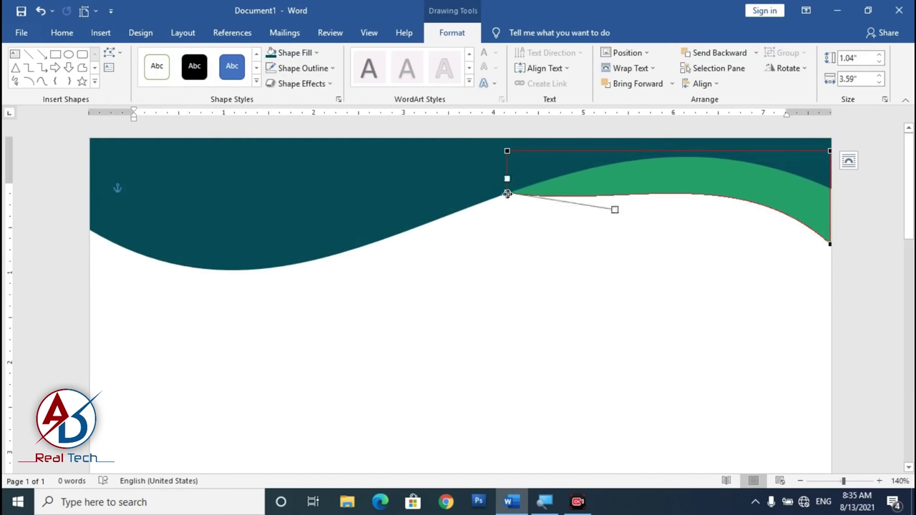
pyautogui.moveTo(624, 193); pyautogui.dragTo(629, 174)
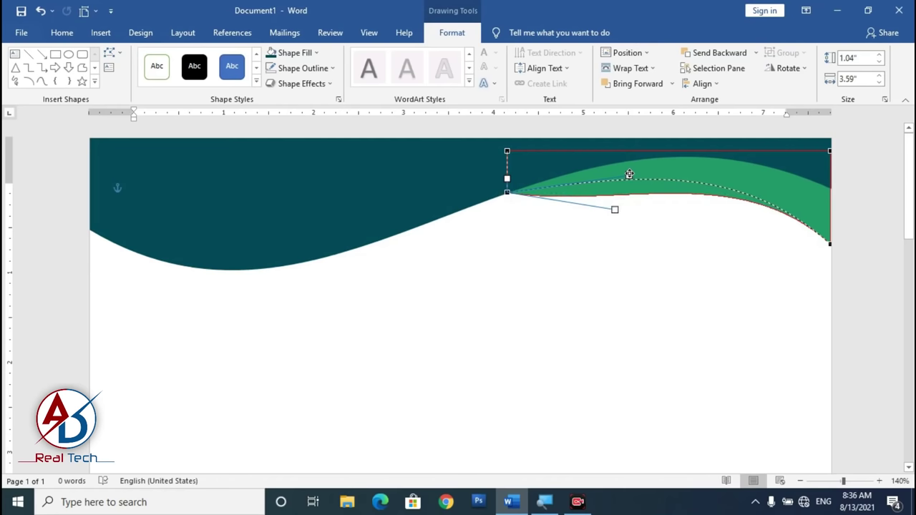
pyautogui.moveTo(629, 174); pyautogui.dragTo(628, 173)
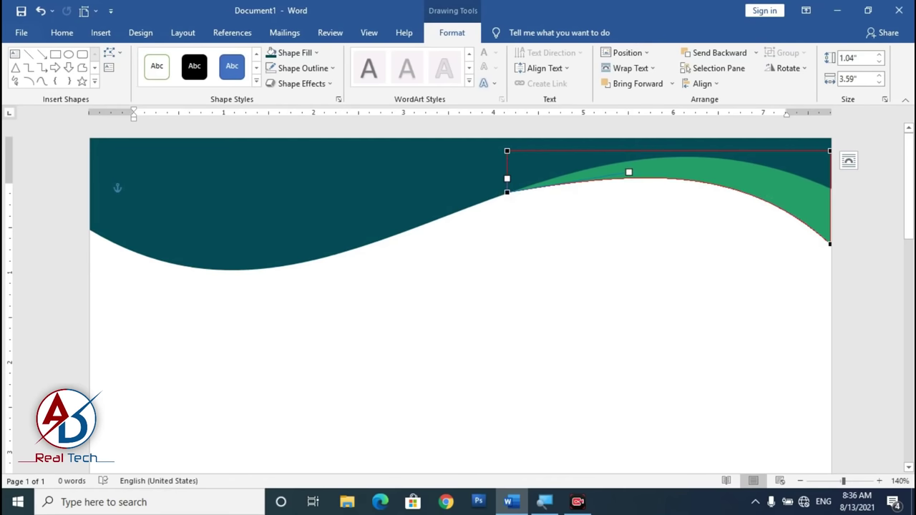
pyautogui.click(829, 244)
pyautogui.moveTo(830, 240); pyautogui.dragTo(830, 227)
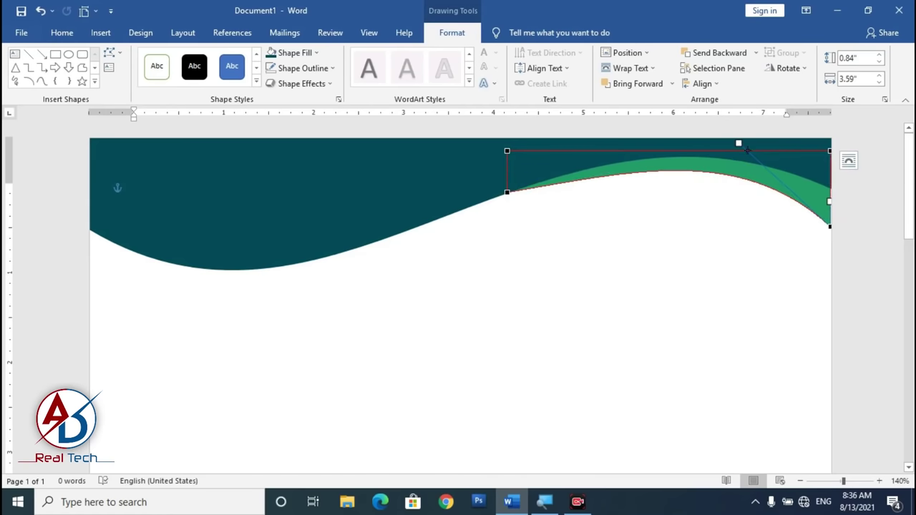
pyautogui.moveTo(740, 144); pyautogui.dragTo(731, 163)
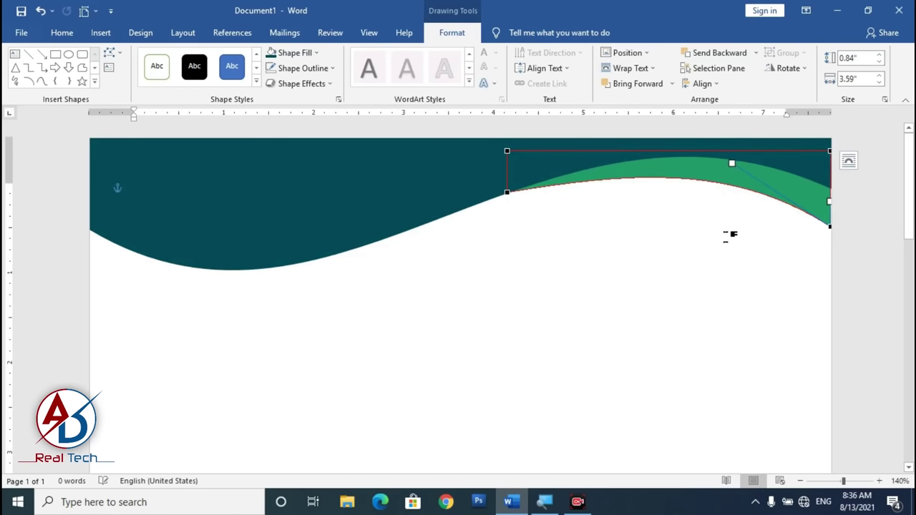
pyautogui.click(762, 283)
# - Draw a 1.1" x 3.53" rectangle over the right side of the teal header
pyautogui.keyDown('ctrl'); pyautogui.scroll(-3, 701, 345); pyautogui.keyUp('ctrl')
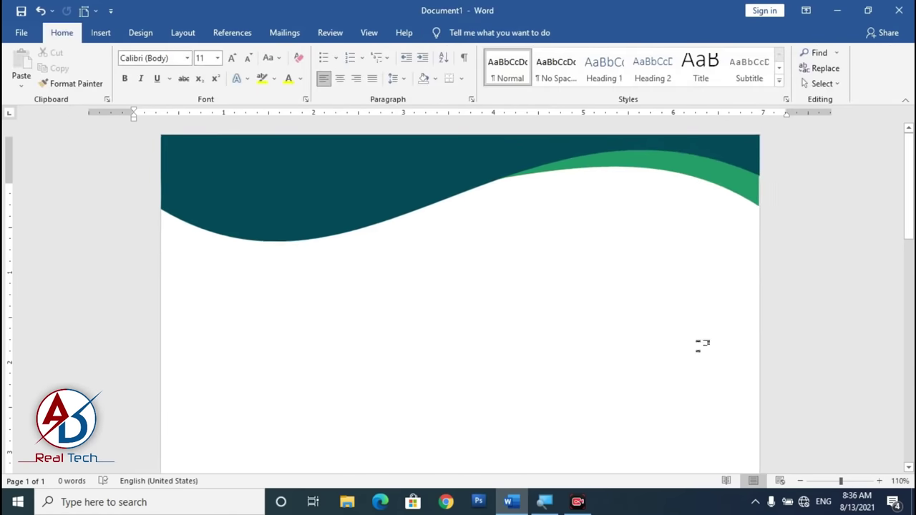
pyautogui.click(703, 186)
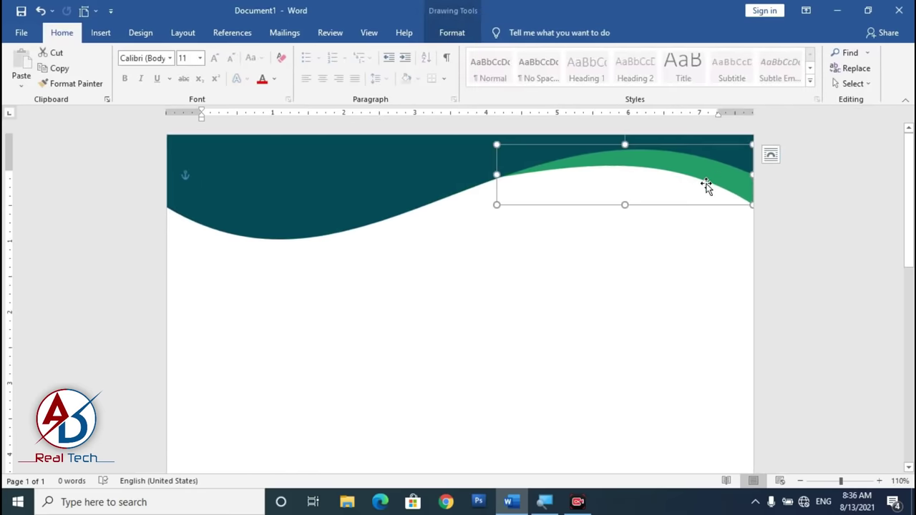
pyautogui.press('Escape')
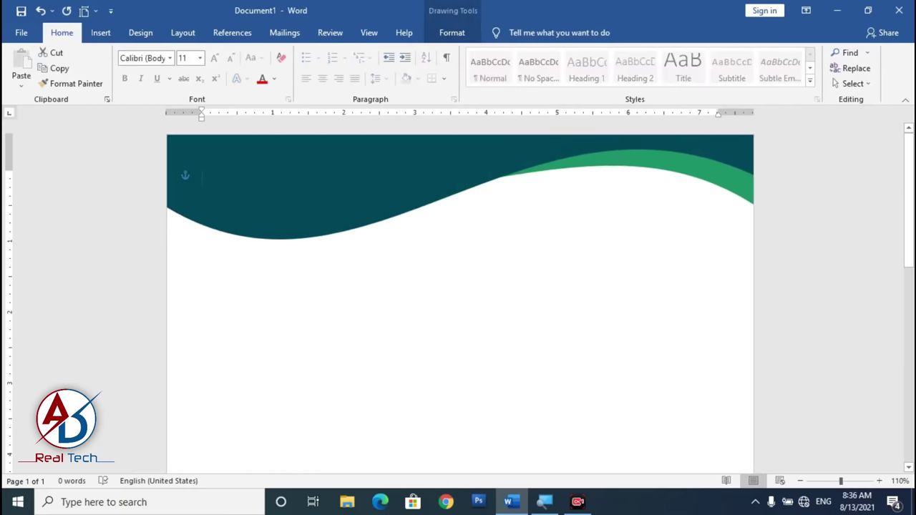
pyautogui.click(710, 177)
pyautogui.press('Escape')
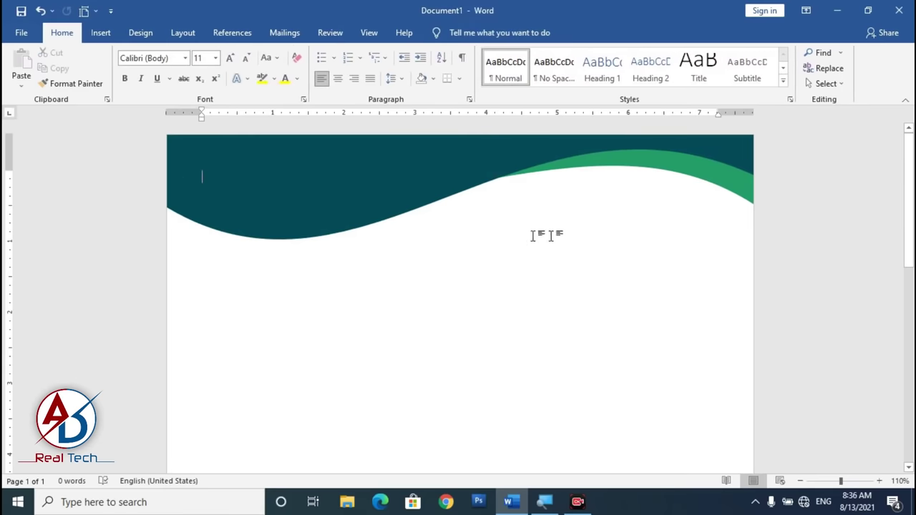
pyautogui.click(100, 33)
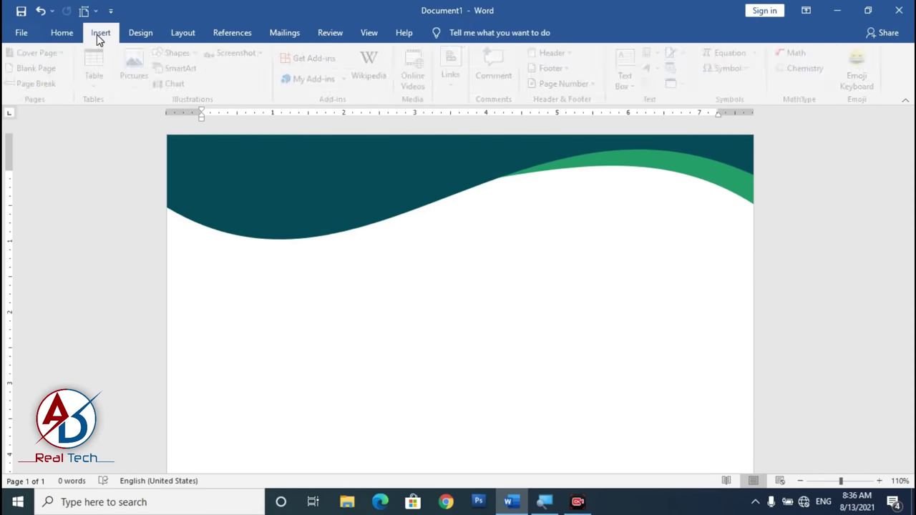
pyautogui.click(177, 53)
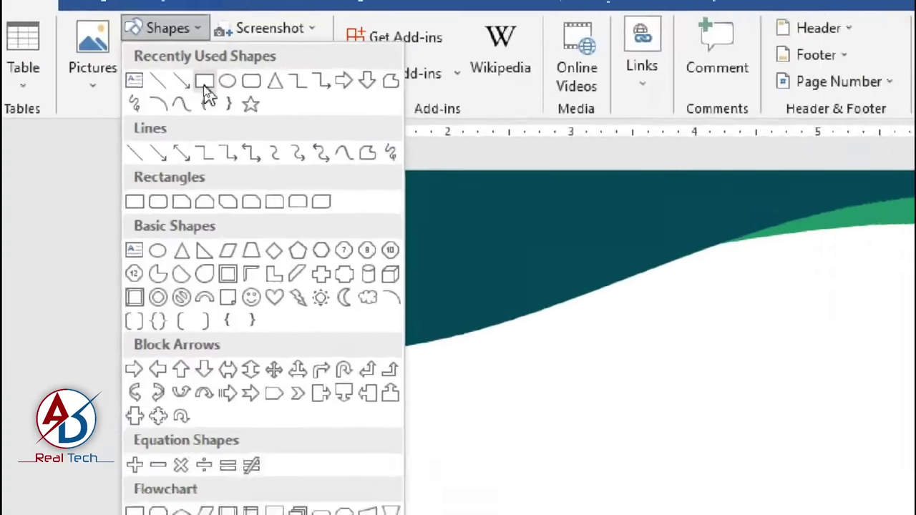
pyautogui.click(204, 85)
pyautogui.moveTo(503, 152); pyautogui.dragTo(754, 230)
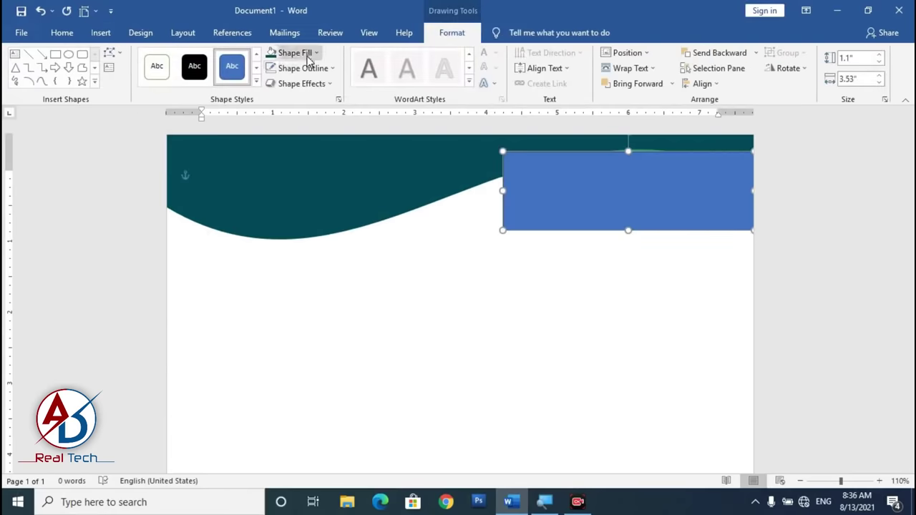
# - Fill the new rectangle yellow and remove its outline
pyautogui.click(308, 53)
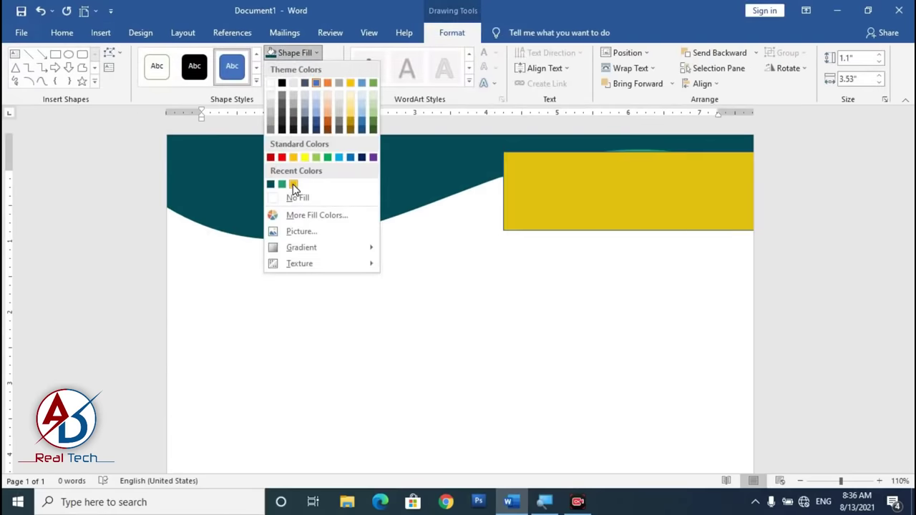
pyautogui.click(293, 185)
pyautogui.click(301, 68)
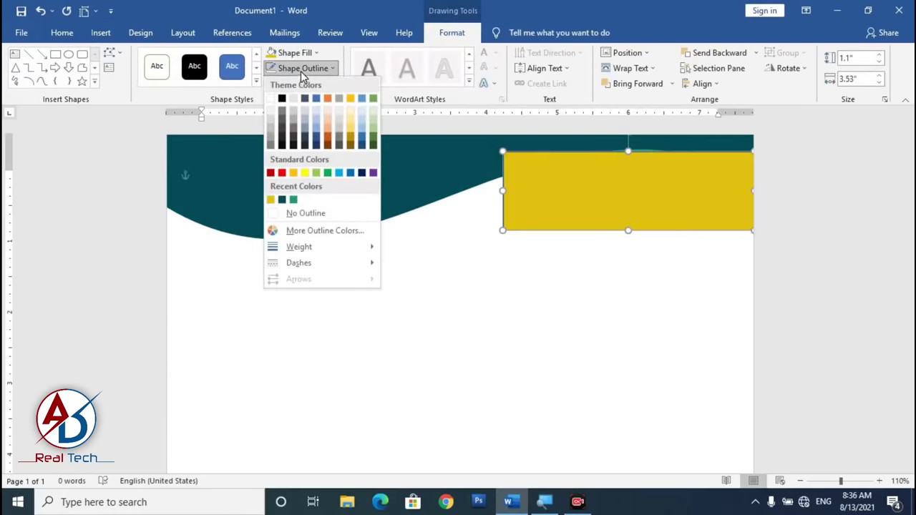
pyautogui.click(289, 212)
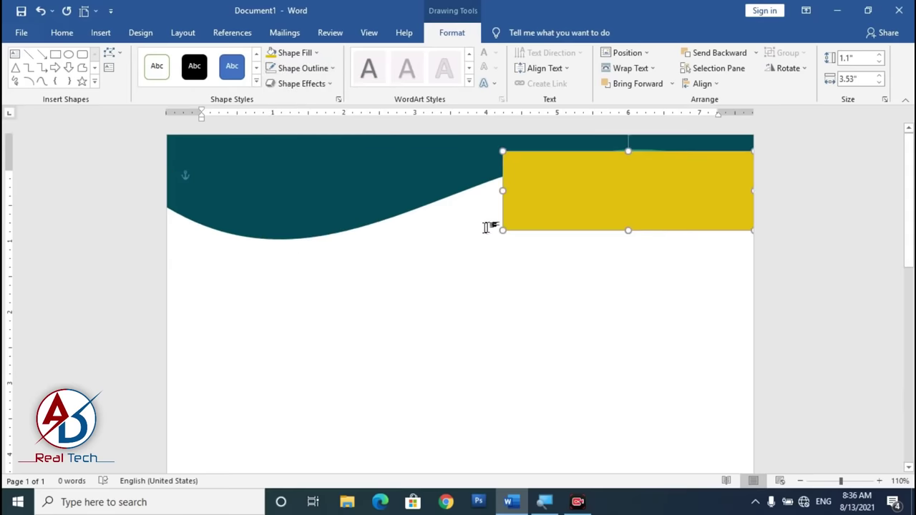
pyautogui.click(113, 52)
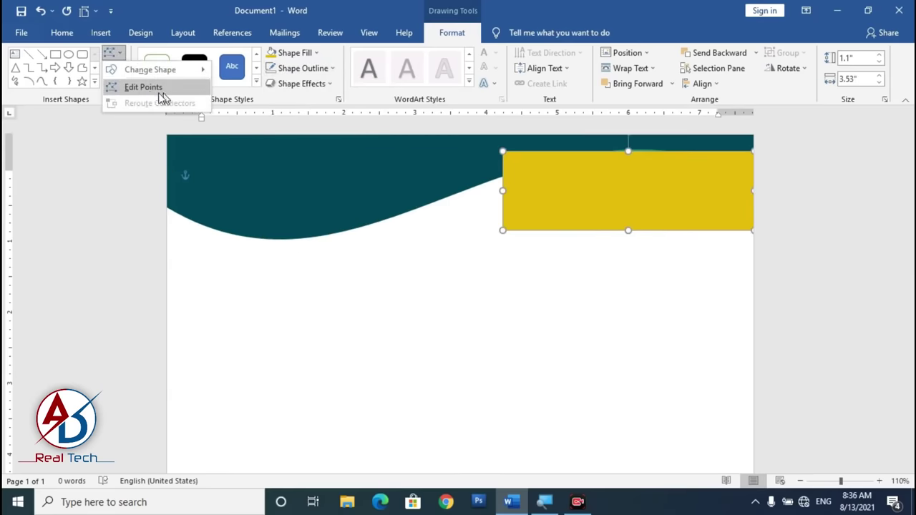
# - Curve the yellow shape's lower edge and send it two layers back, beneath the green crest
pyautogui.click(146, 89)
pyautogui.moveTo(504, 229); pyautogui.dragTo(503, 176)
pyautogui.click(712, 53)
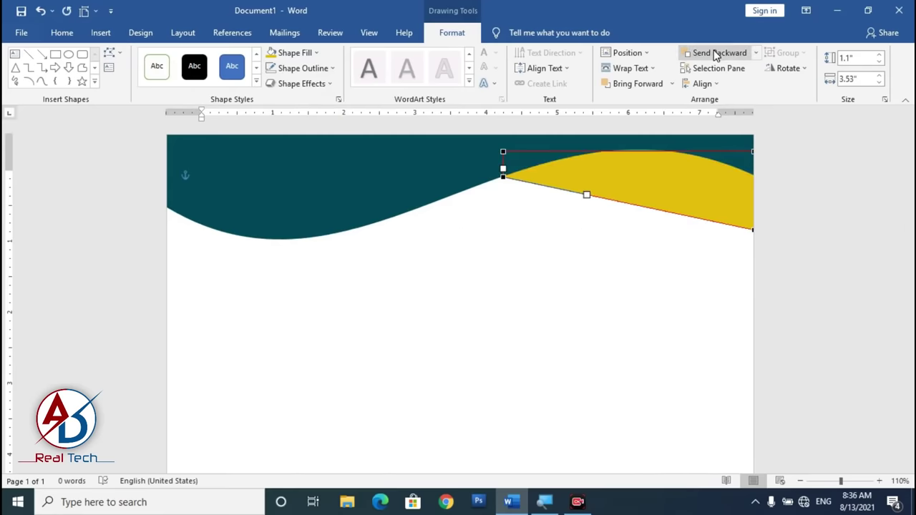
pyautogui.click(714, 54)
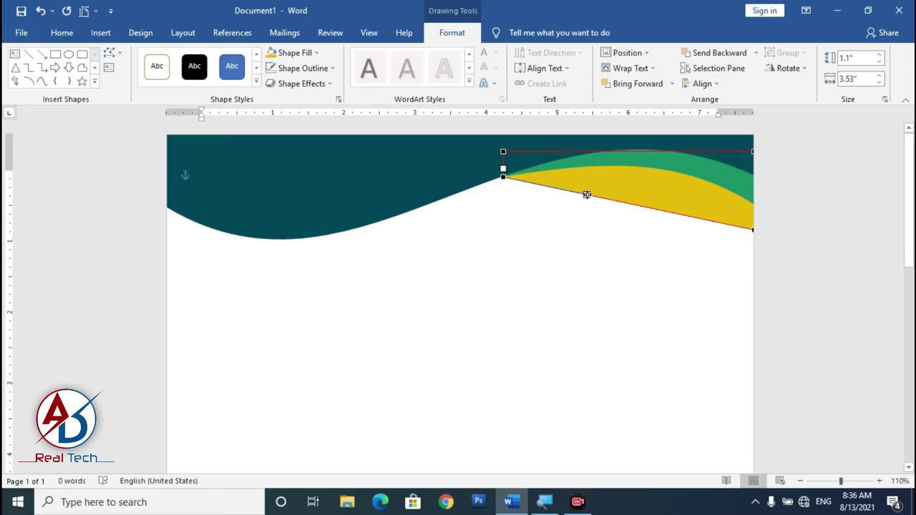
pyautogui.moveTo(586, 194); pyautogui.dragTo(594, 169)
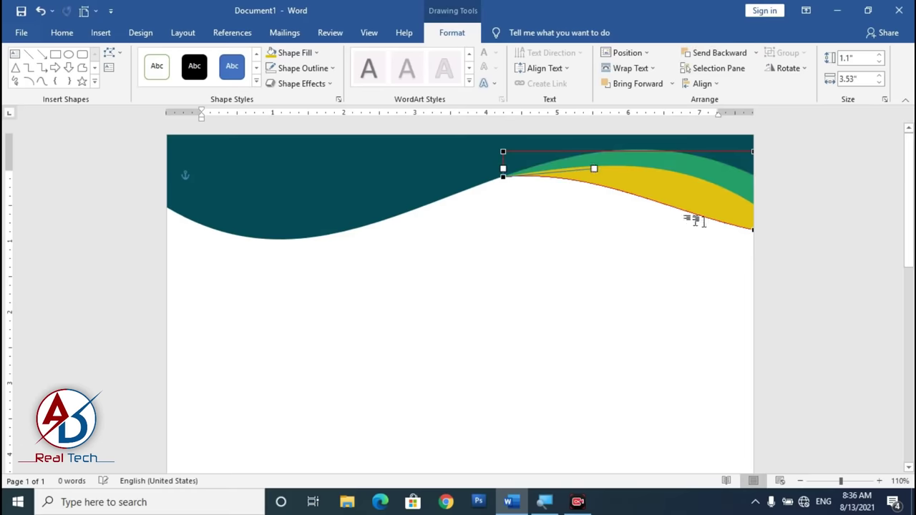
pyautogui.click(751, 228)
pyautogui.moveTo(670, 212); pyautogui.dragTo(680, 181)
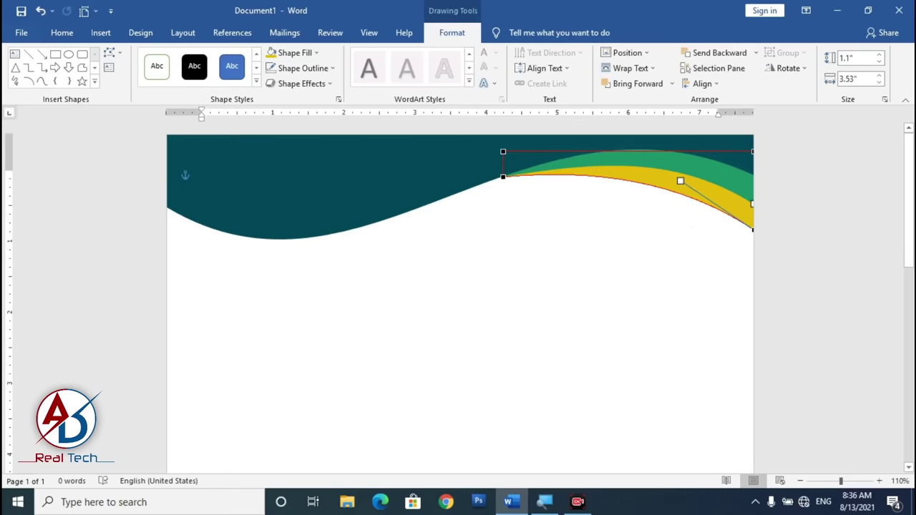
pyautogui.click(675, 247)
# - Draw a 1.67" x 3.77" blue rectangle in the bottom-left corner and switch it to Edit Points
pyautogui.keyDown('ctrl'); pyautogui.scroll(-4, 535, 299); pyautogui.keyUp('ctrl')
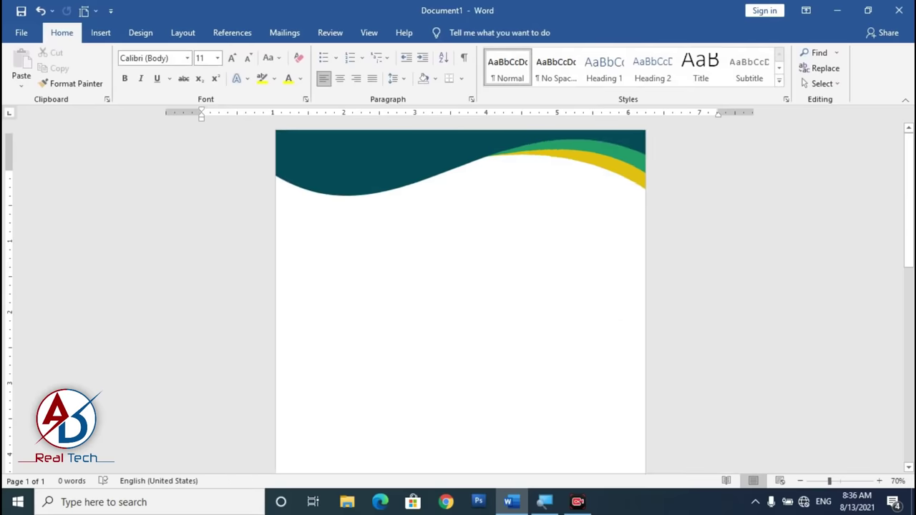
pyautogui.keyDown('ctrl'); pyautogui.scroll(-3, 535, 299); pyautogui.keyUp('ctrl')
pyautogui.keyDown('ctrl'); pyautogui.scroll(2, 536, 299); pyautogui.keyUp('ctrl')
pyautogui.keyDown('ctrl'); pyautogui.scroll(-3, 536, 299); pyautogui.keyUp('ctrl')
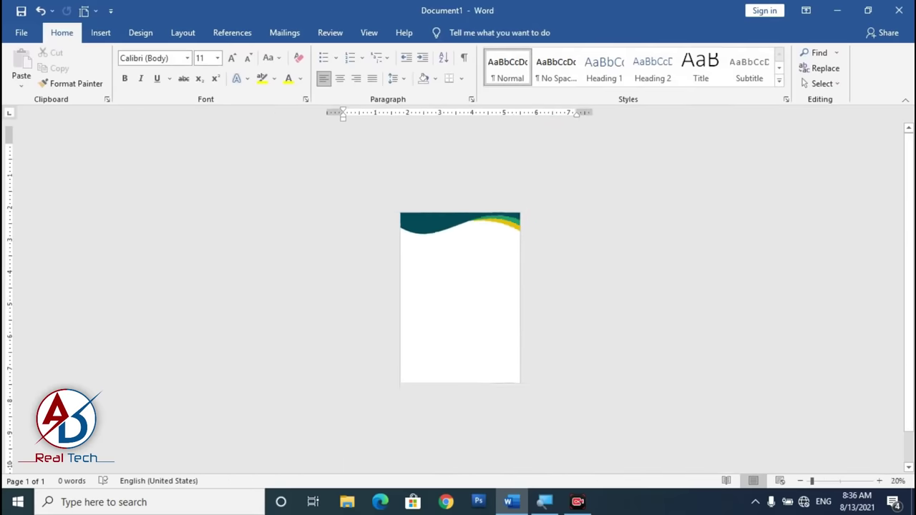
pyautogui.keyDown('ctrl'); pyautogui.scroll(3, 536, 299); pyautogui.keyUp('ctrl')
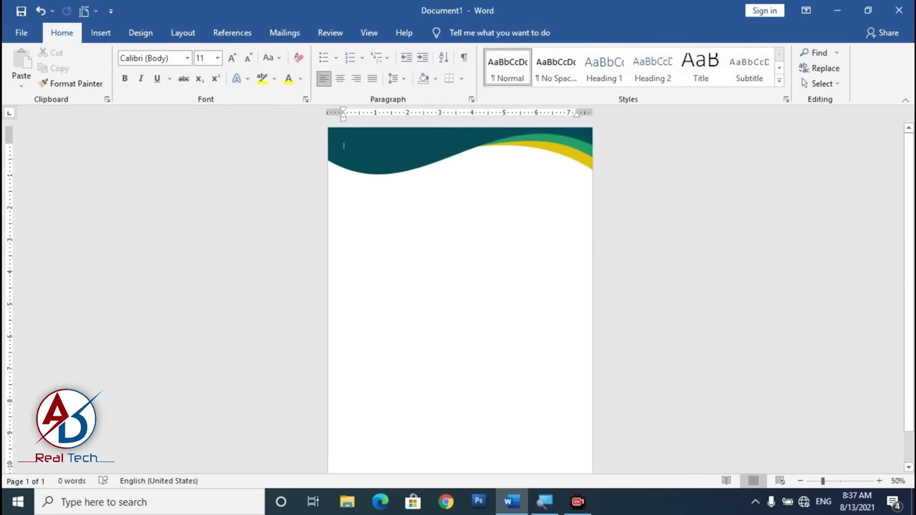
pyautogui.keyDown('ctrl'); pyautogui.scroll(-3, 464, 347); pyautogui.keyUp('ctrl')
pyautogui.keyDown('ctrl'); pyautogui.scroll(3, 463, 346); pyautogui.keyUp('ctrl')
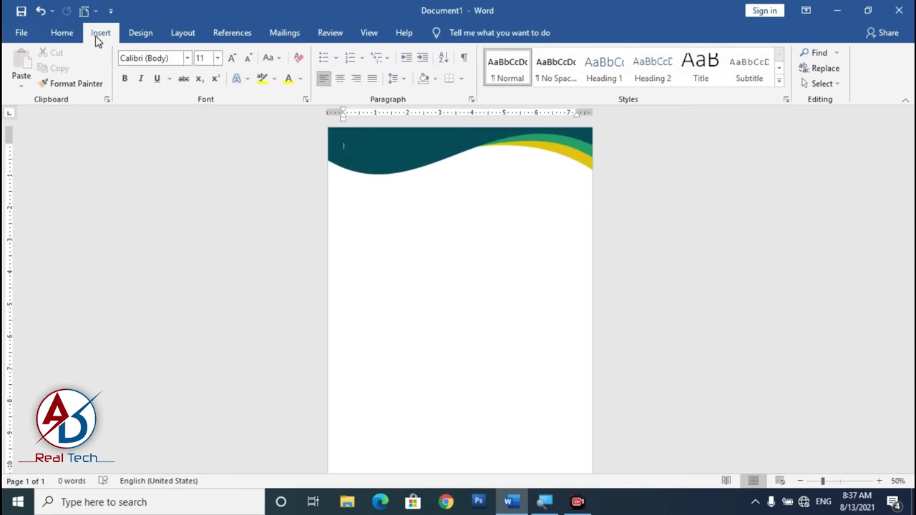
pyautogui.click(101, 33)
pyautogui.click(180, 54)
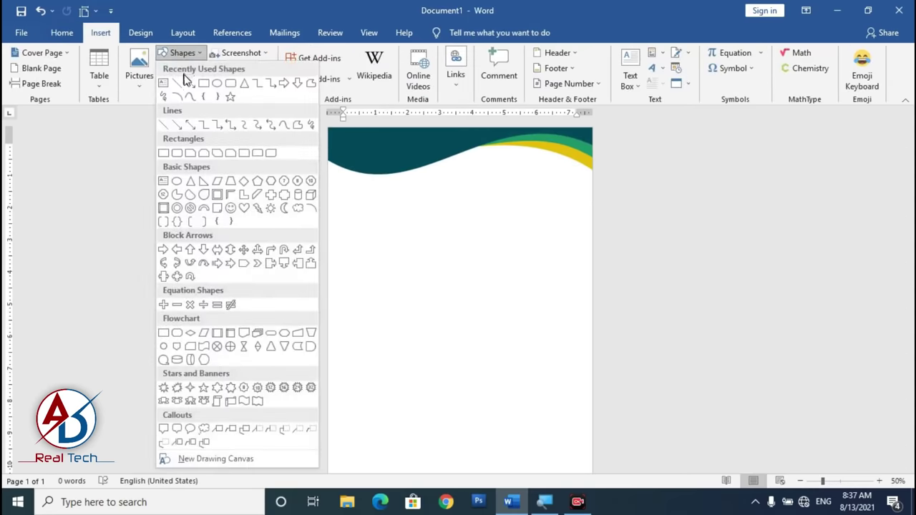
pyautogui.click(204, 84)
pyautogui.scroll(-2, 287, 301)
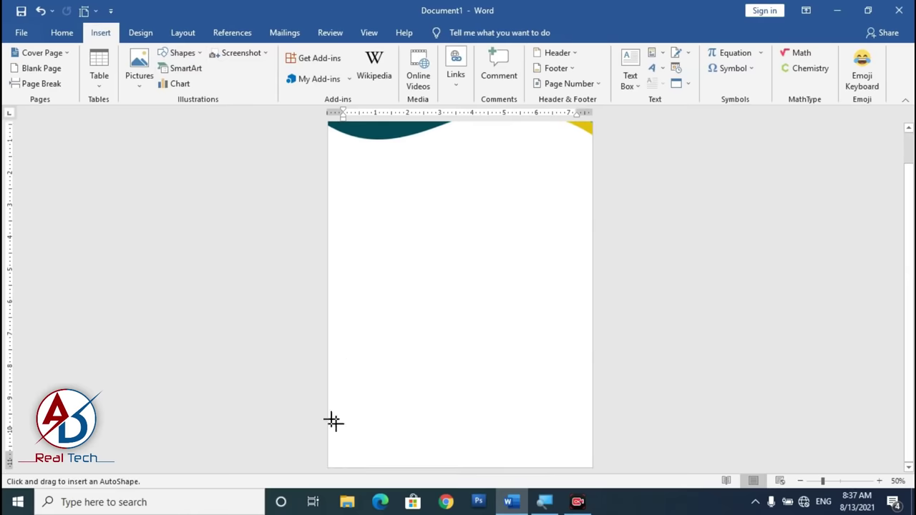
pyautogui.moveTo(328, 414); pyautogui.dragTo(432, 469)
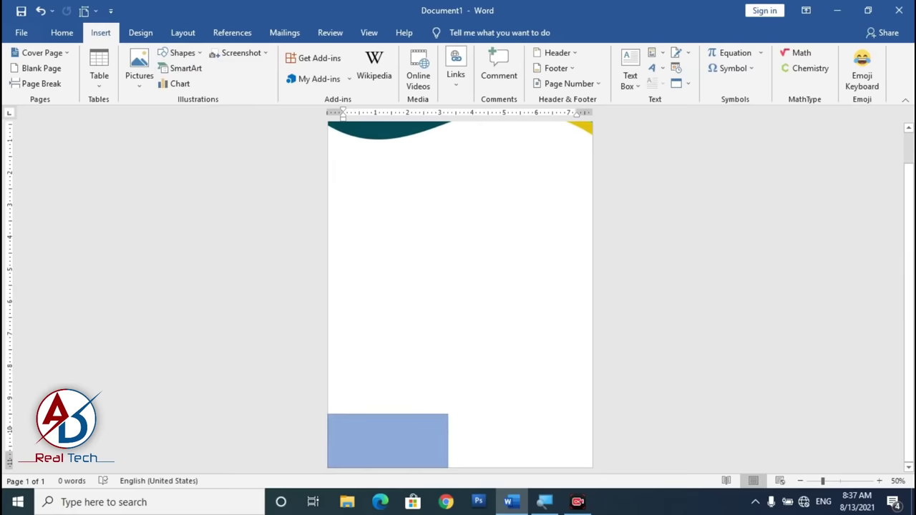
pyautogui.moveTo(449, 467); pyautogui.dragTo(449, 467)
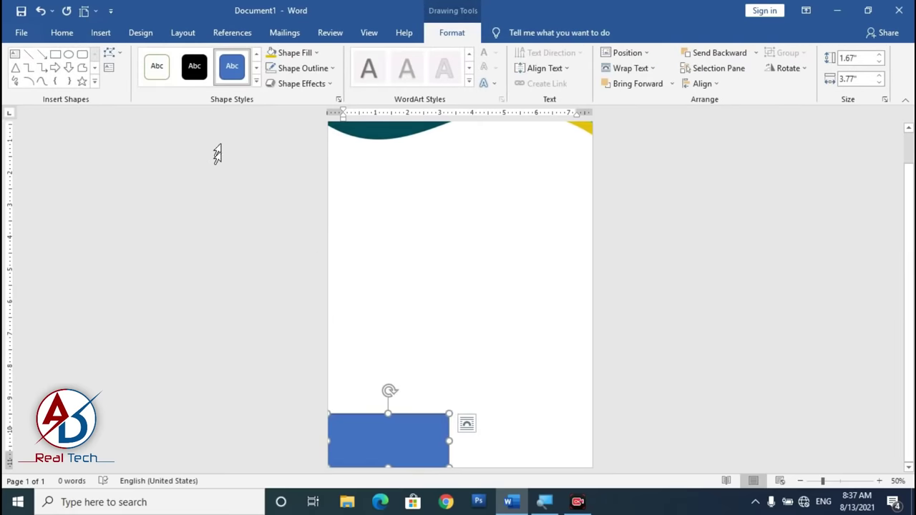
pyautogui.click(113, 53)
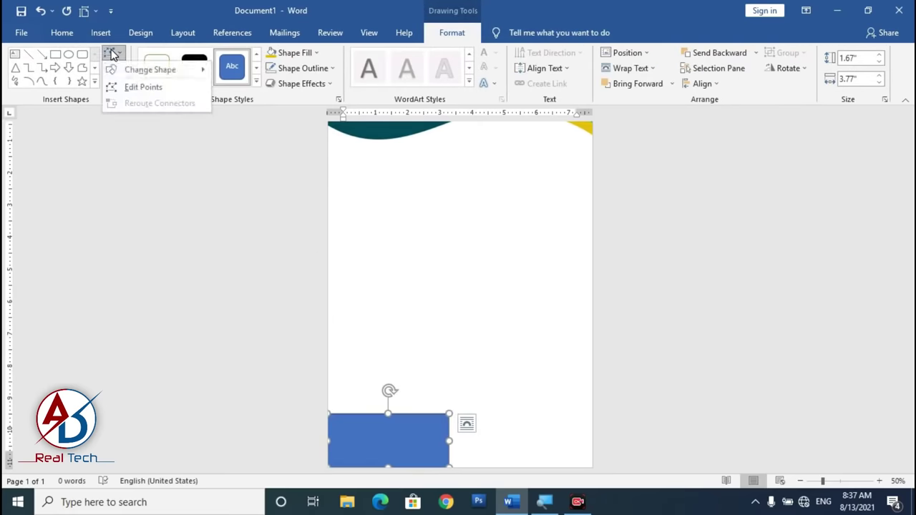
pyautogui.click(159, 91)
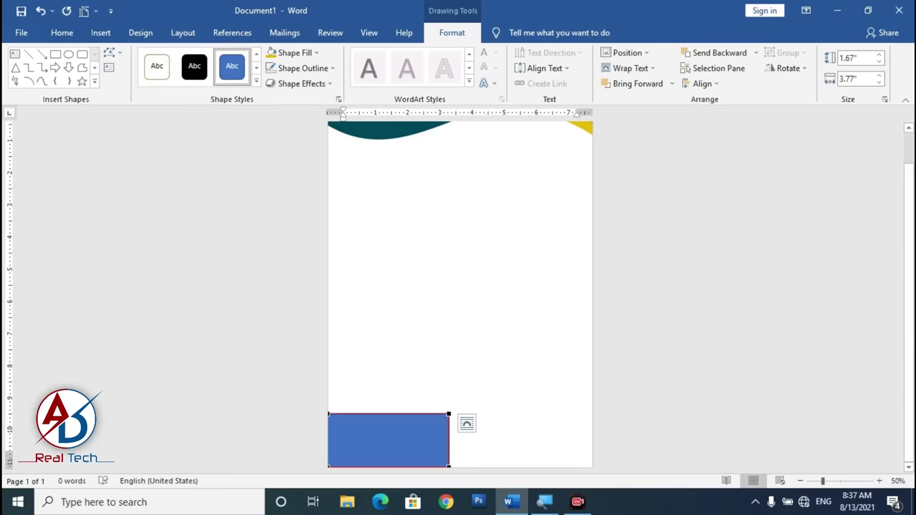
# - Delete the bottom-left rectangle's top-right corner point and bend its slanted edge into a smooth wave curve
pyautogui.rightClick(449, 414)
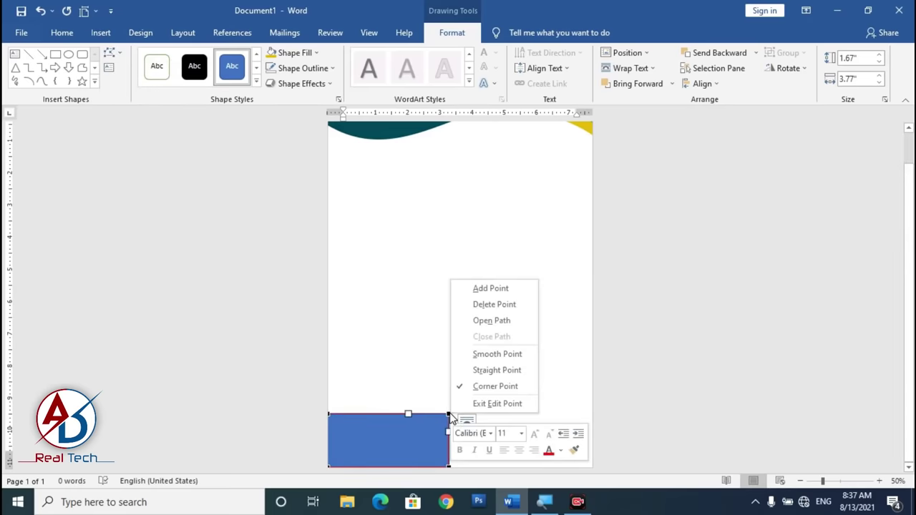
pyautogui.click(497, 306)
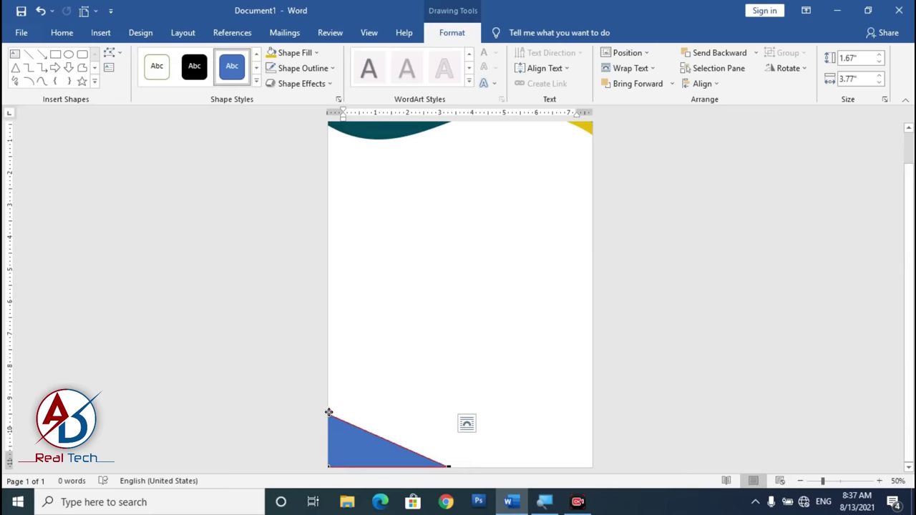
pyautogui.moveTo(367, 430); pyautogui.dragTo(389, 410)
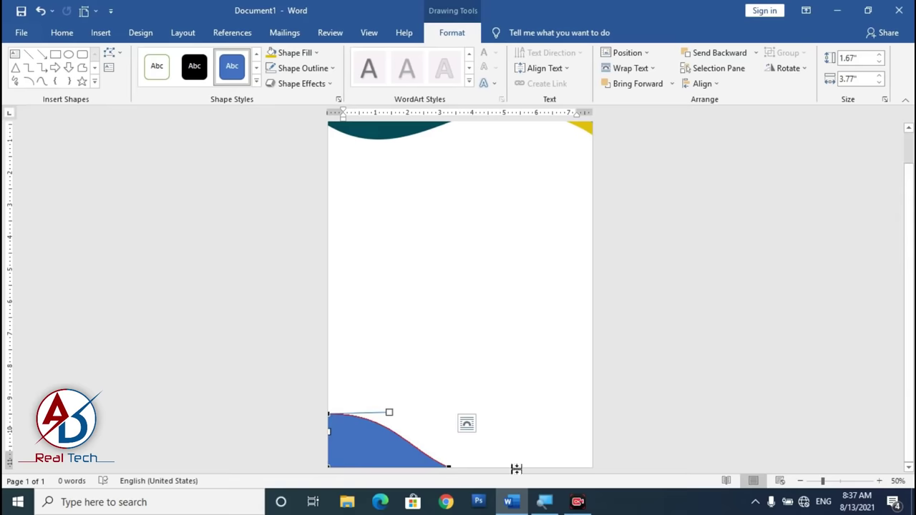
pyautogui.click(578, 503)
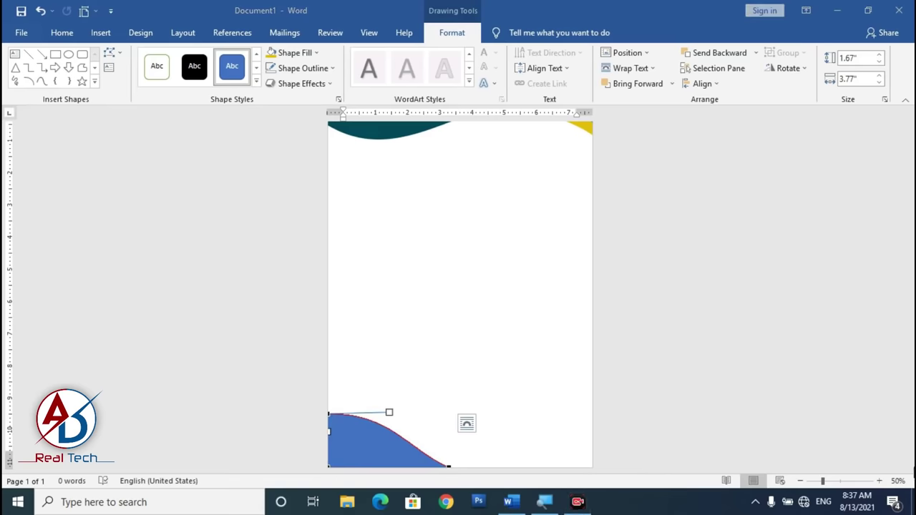
pyautogui.click(691, 392)
pyautogui.scroll(-4, 259, 403)
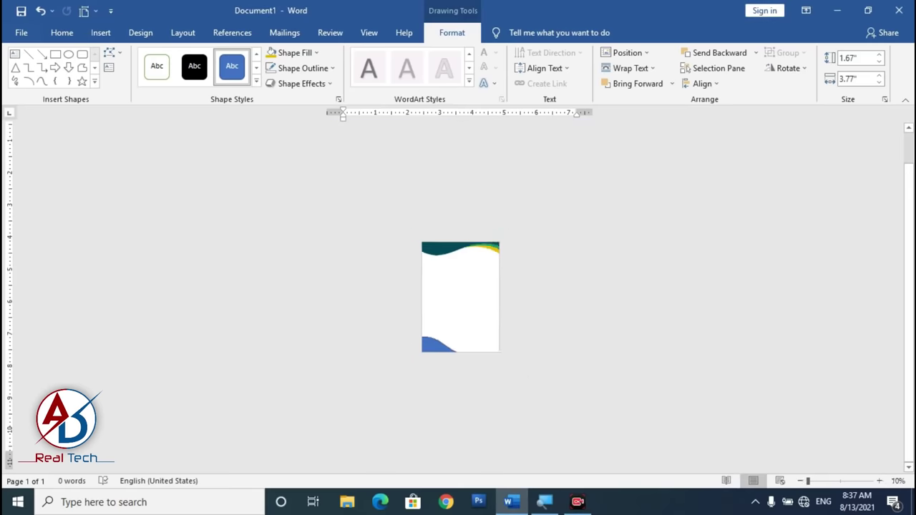
pyautogui.scroll(5, 301, 394)
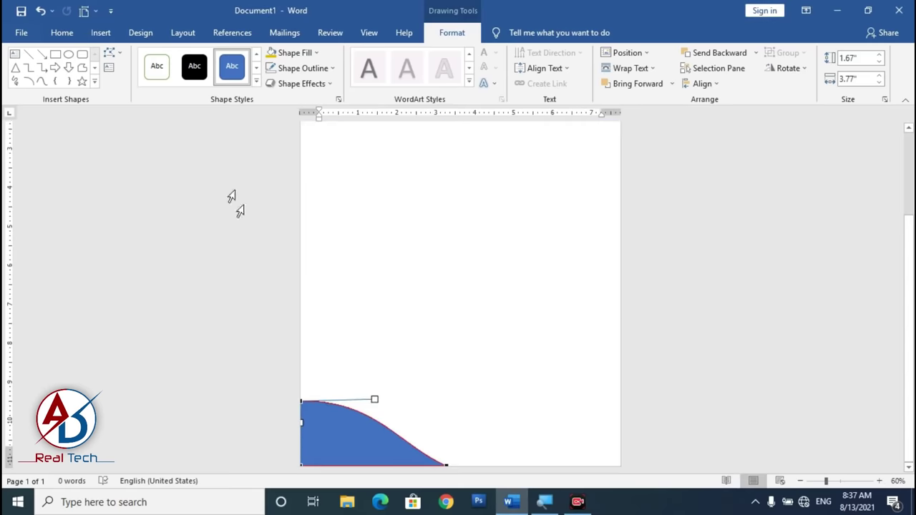
# - Remove the wave's outline and fill it dark teal
pyautogui.click(298, 68)
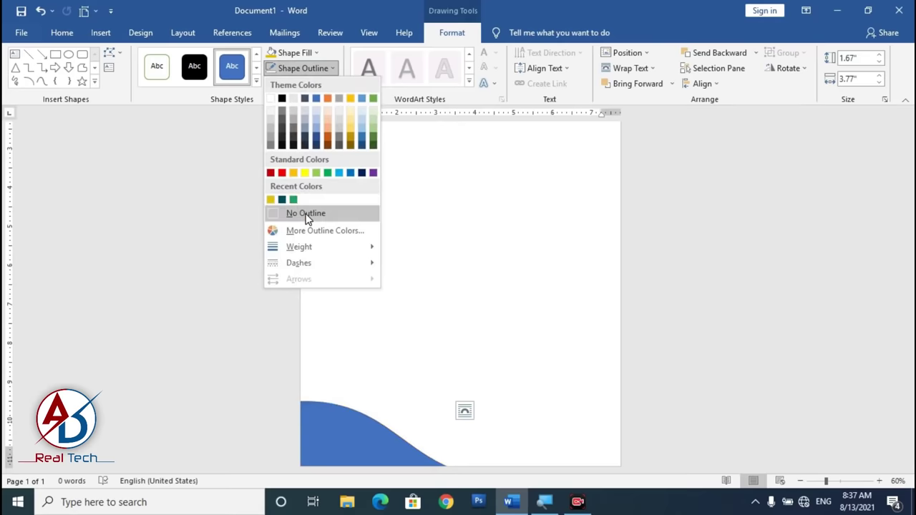
pyautogui.click(305, 213)
pyautogui.click(296, 53)
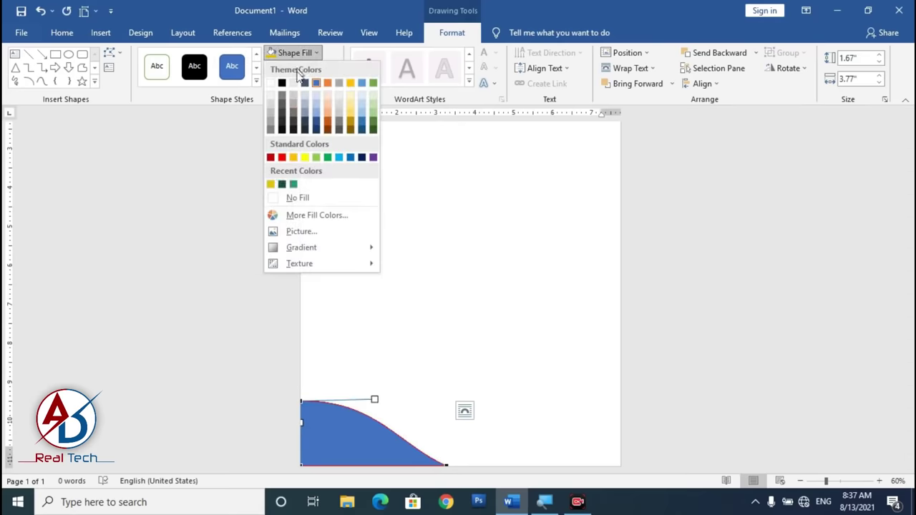
pyautogui.click(282, 185)
pyautogui.click(456, 394)
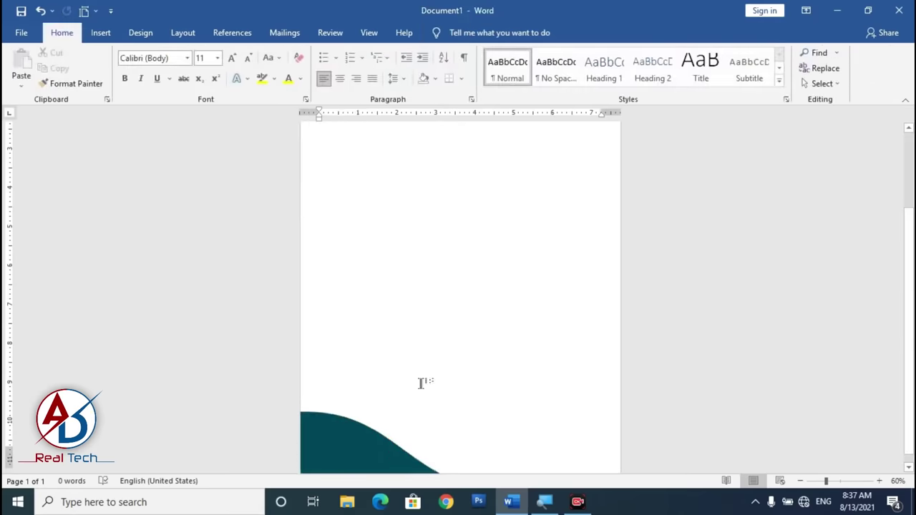
# - Copy the teal wave slightly to the right, fill the copy green and send it backward
pyautogui.click(361, 423)
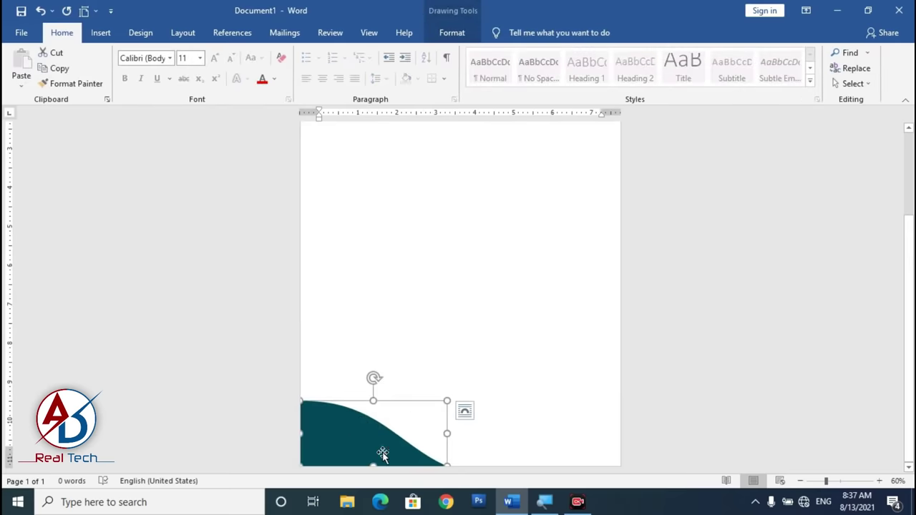
pyautogui.moveTo(363, 436)
pyautogui.mouseDown()
pyautogui.moveTo(362, 416)
pyautogui.moveTo(442, 447)
pyautogui.mouseUp()
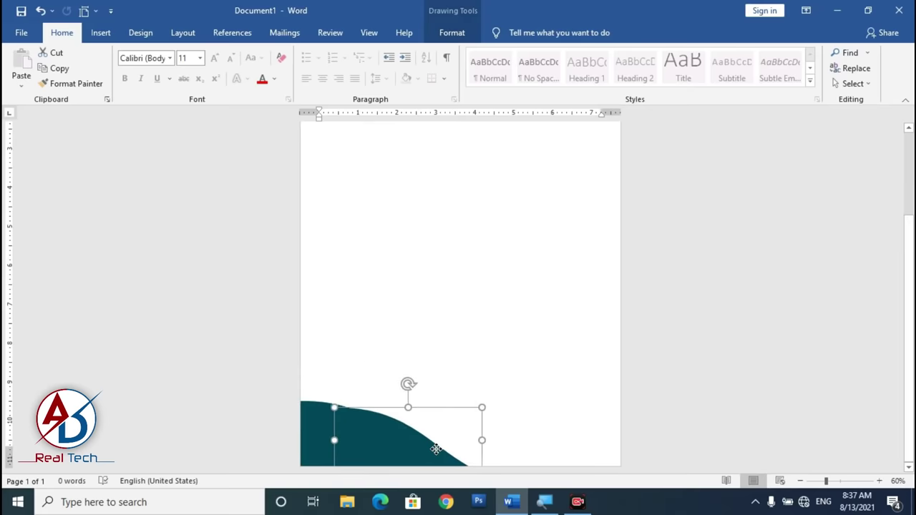
pyautogui.click(457, 32)
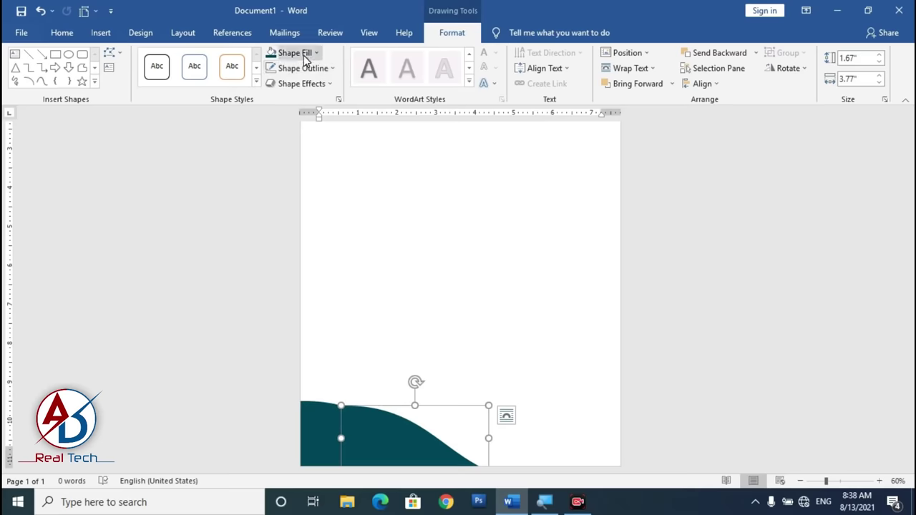
pyautogui.click(308, 53)
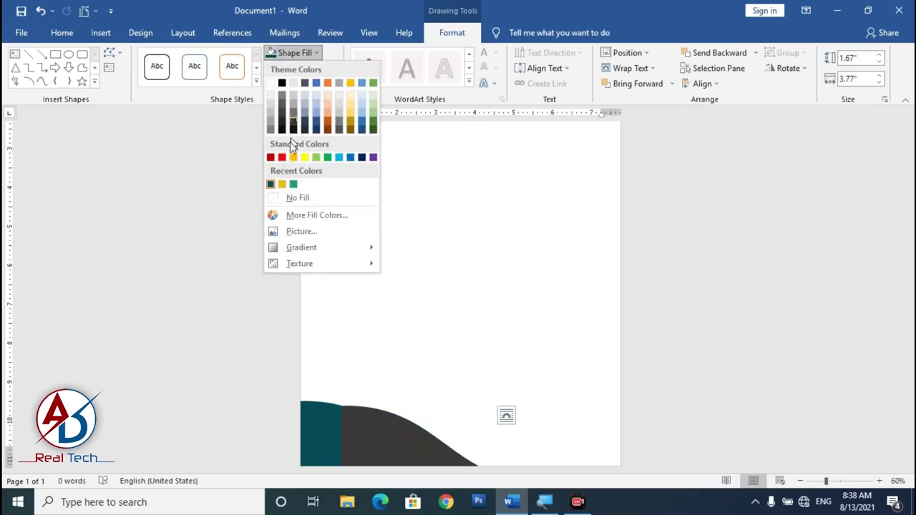
pyautogui.click(294, 184)
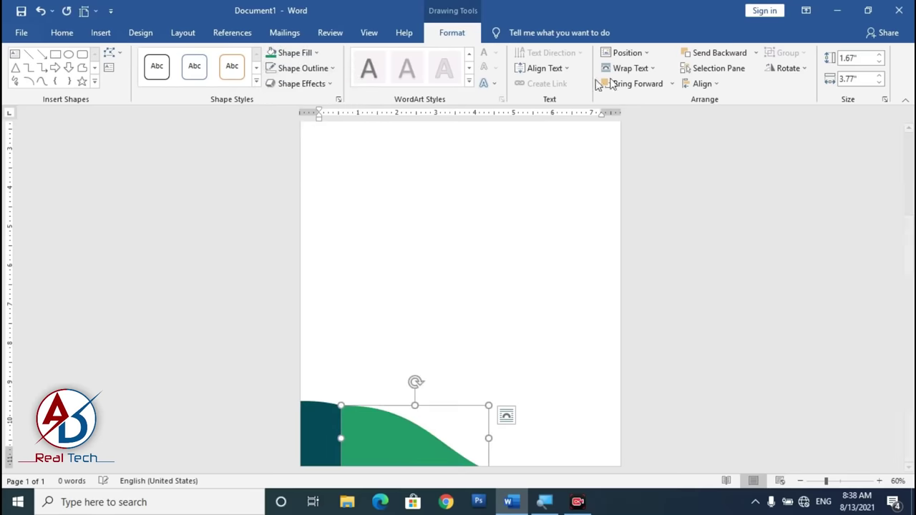
pyautogui.click(719, 53)
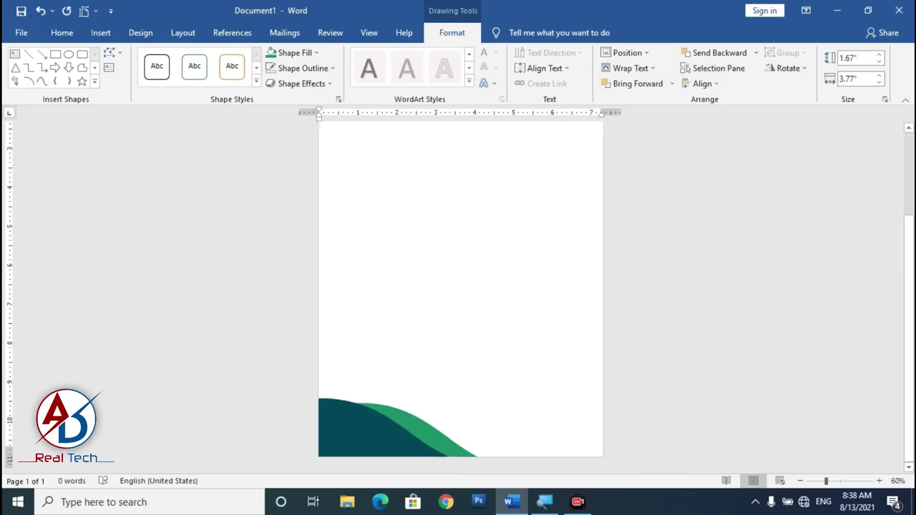
pyautogui.click(109, 53)
pyautogui.click(138, 87)
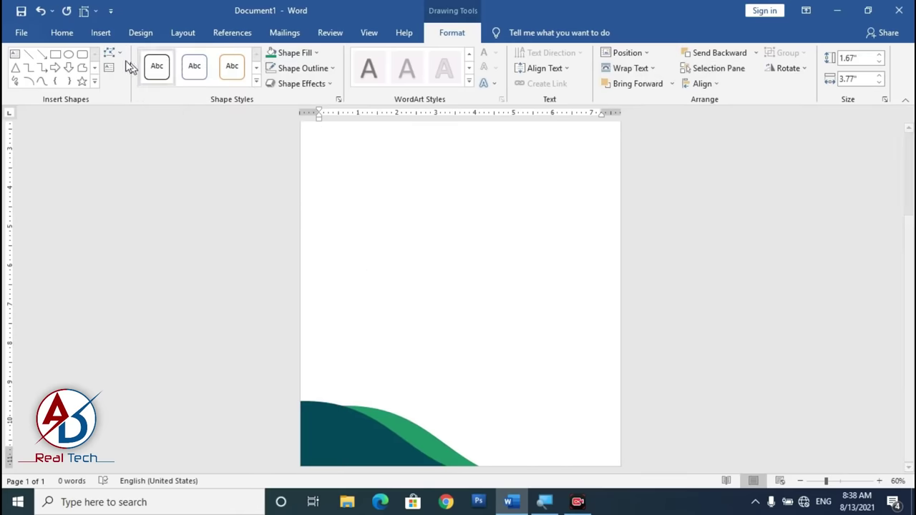
pyautogui.scroll(1, 219, 241)
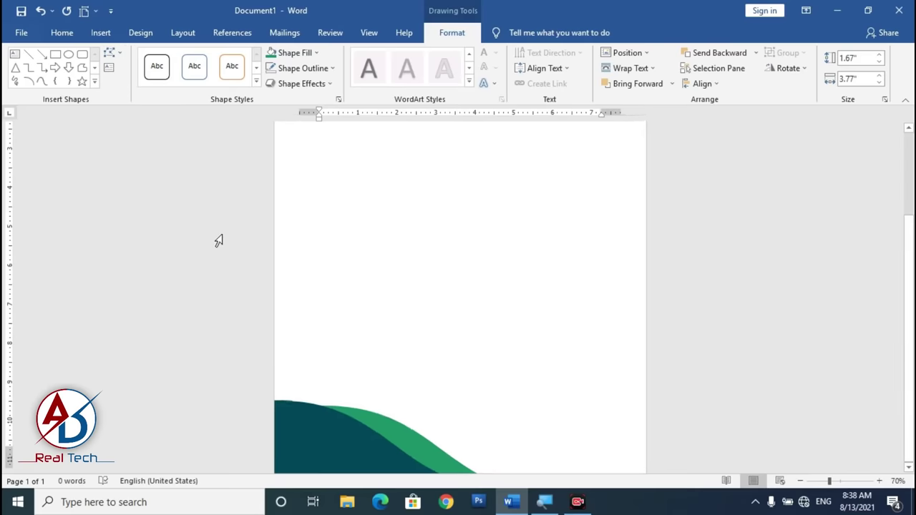
# - Lift the green wave and edit its points to shorten the bottom-right tail
pyautogui.click(109, 53)
pyautogui.click(136, 87)
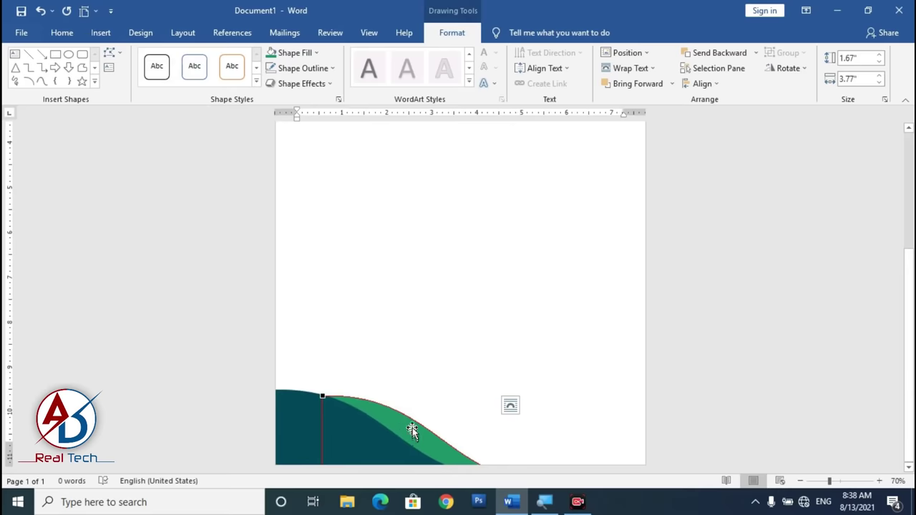
pyautogui.moveTo(412, 429); pyautogui.dragTo(403, 370)
pyautogui.click(112, 53)
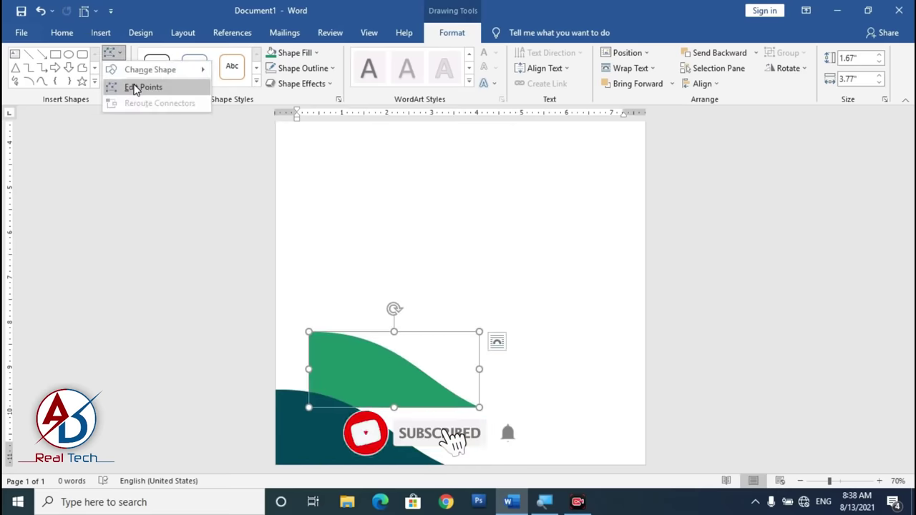
pyautogui.click(135, 87)
pyautogui.click(476, 406)
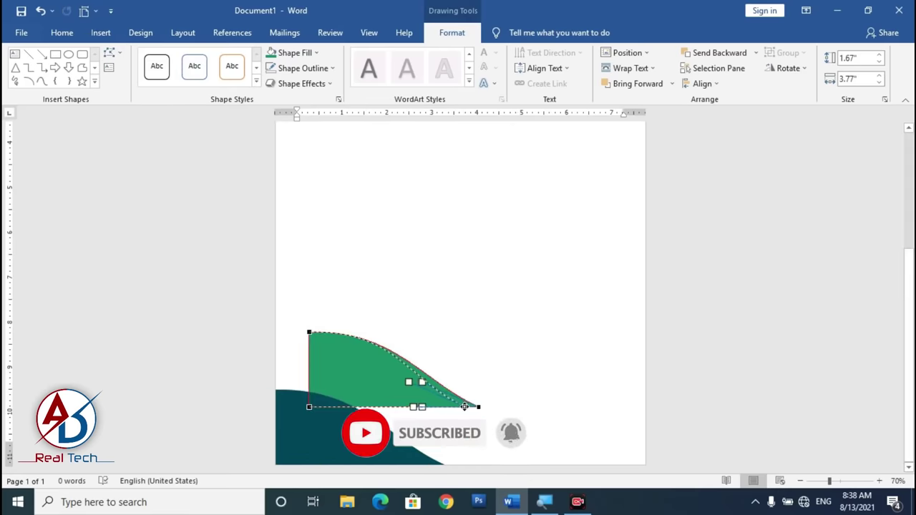
pyautogui.moveTo(465, 407); pyautogui.dragTo(459, 406)
pyautogui.click(477, 339)
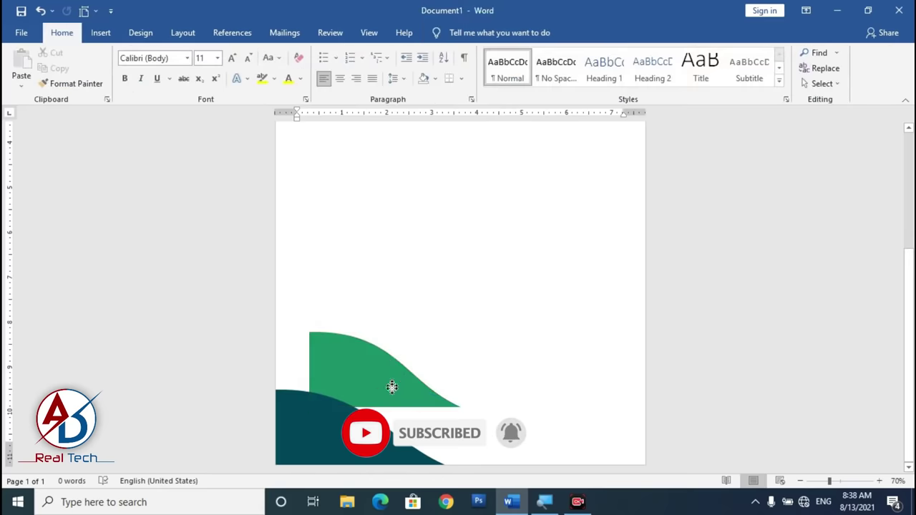
# - Move the green wave back down so it edges the teal wave at the page bottom
pyautogui.moveTo(392, 387); pyautogui.dragTo(389, 428)
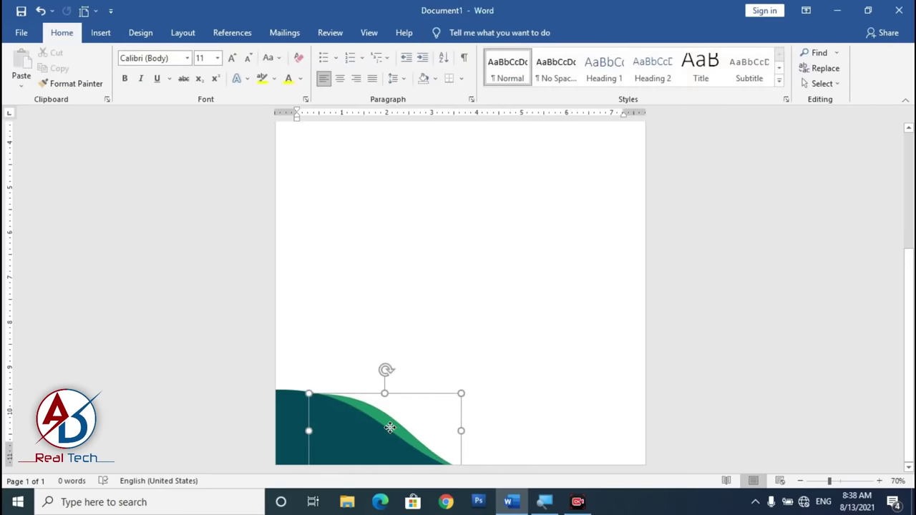
pyautogui.scroll(4, 514, 421)
pyautogui.click(513, 420)
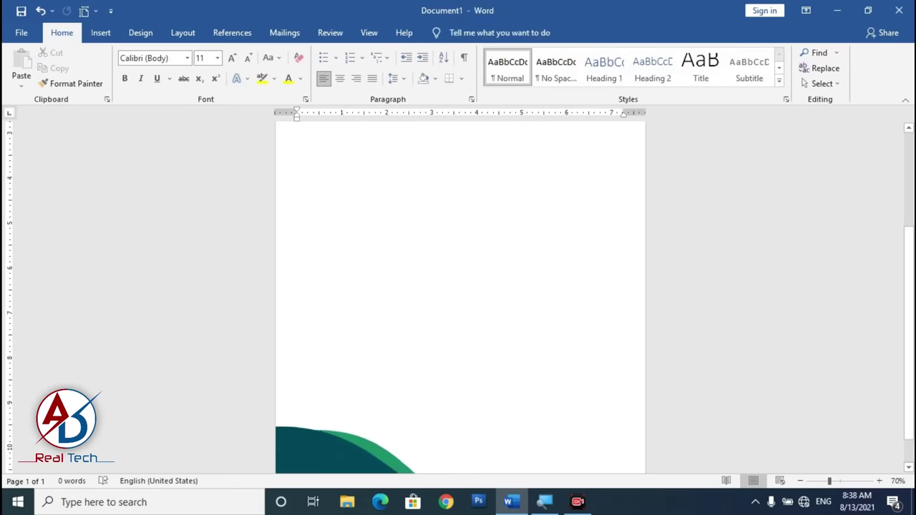
pyautogui.scroll(-2, 430, 429)
pyautogui.click(389, 427)
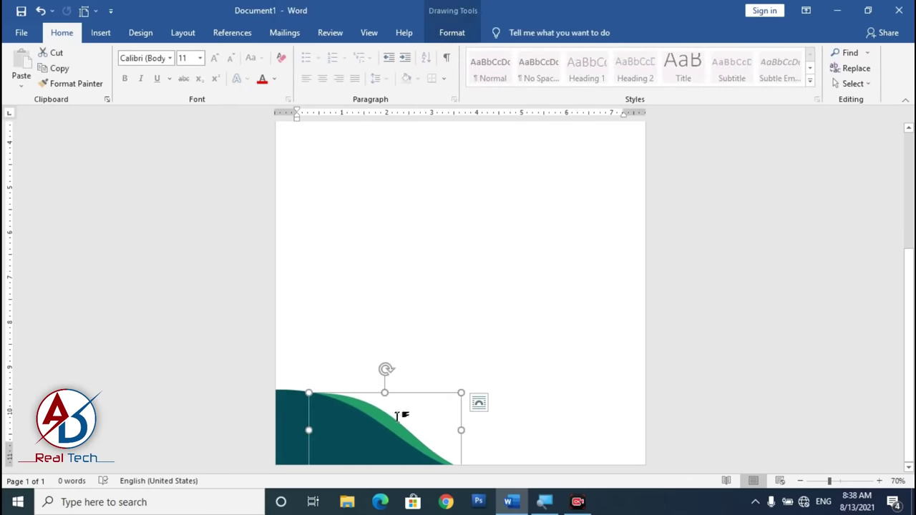
# - Copy the green wave, fill the copy Gold, send it back twice and drag it down behind the green wave
pyautogui.moveTo(396, 428); pyautogui.dragTo(434, 388)
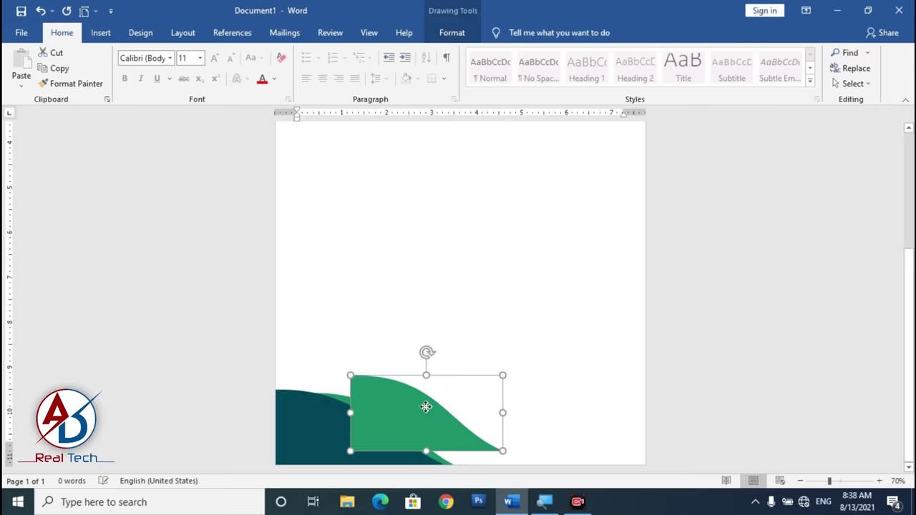
pyautogui.click(452, 32)
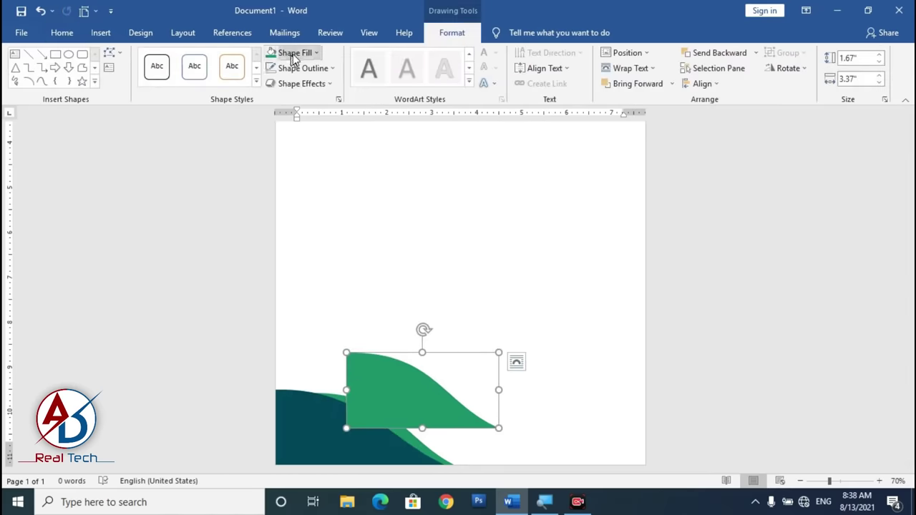
pyautogui.click(290, 53)
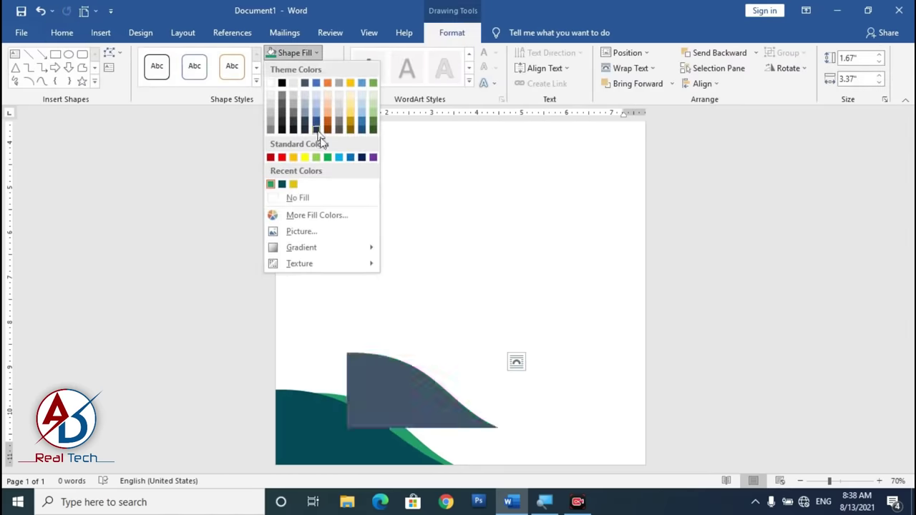
pyautogui.click(292, 185)
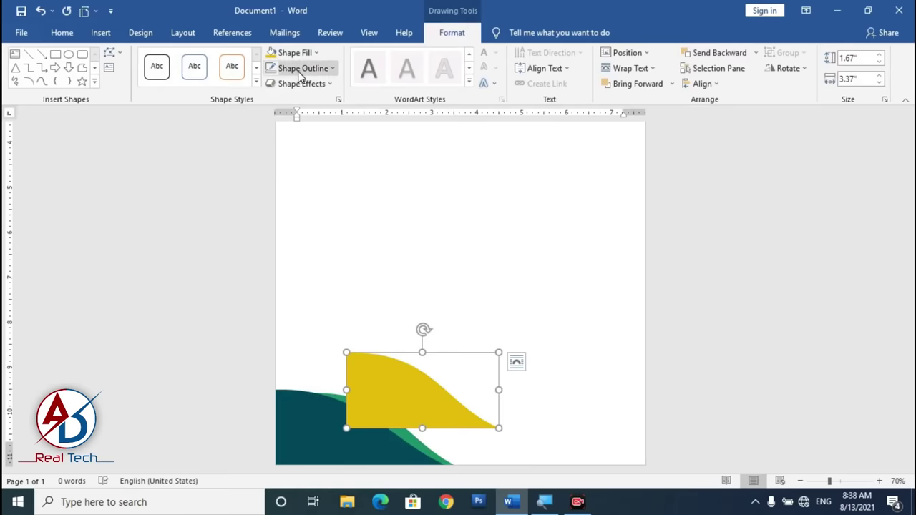
pyautogui.click(716, 56)
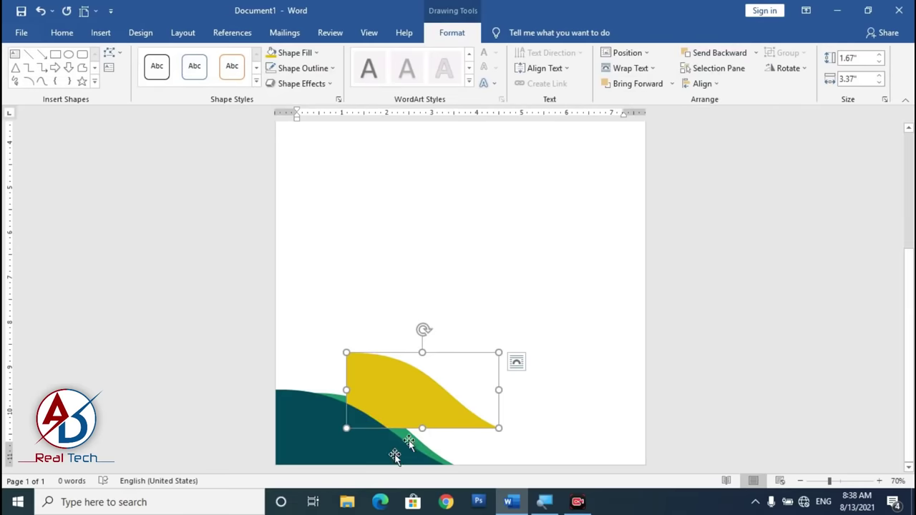
pyautogui.click(718, 55)
pyautogui.moveTo(453, 405); pyautogui.dragTo(446, 456)
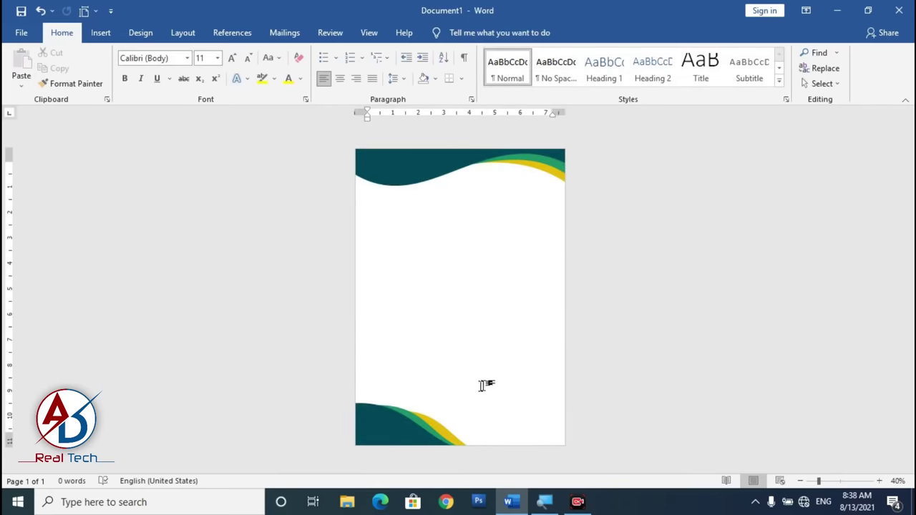
pyautogui.scroll(4, 522, 331)
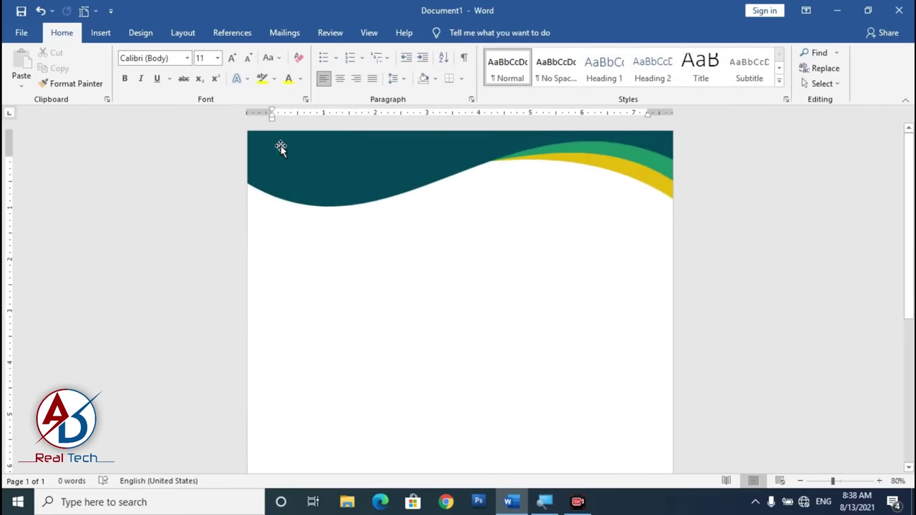
pyautogui.scroll(-3, 562, 331)
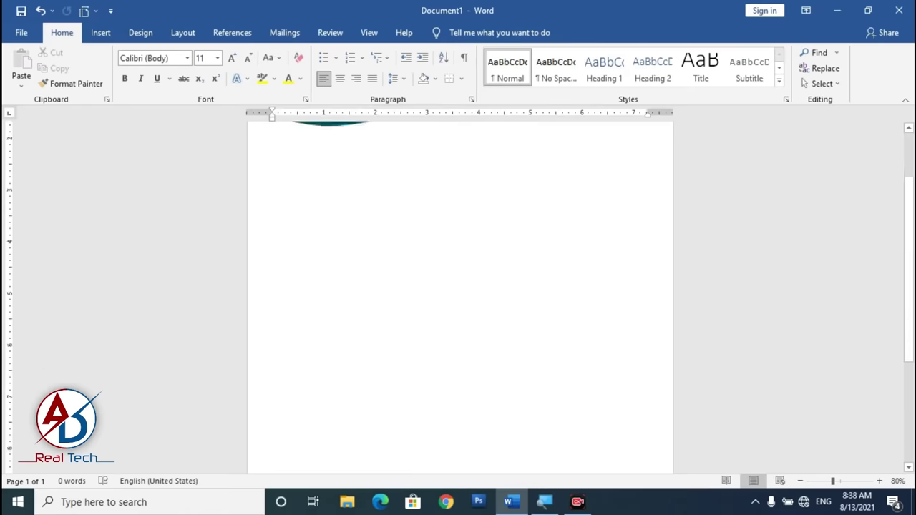
pyautogui.scroll(-4, 609, 447)
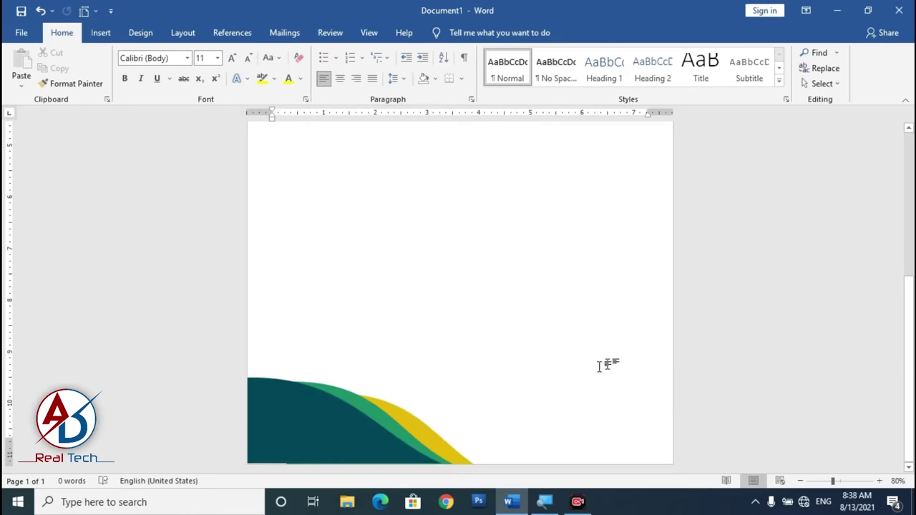
pyautogui.scroll(4, 601, 366)
pyautogui.scroll(3, 601, 366)
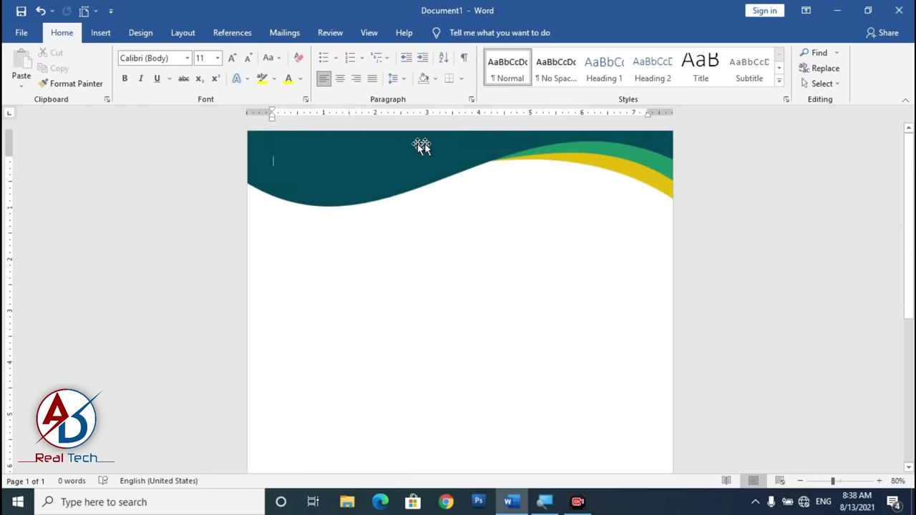
# - Draw an oval circle with white fill and no outline
pyautogui.click(101, 34)
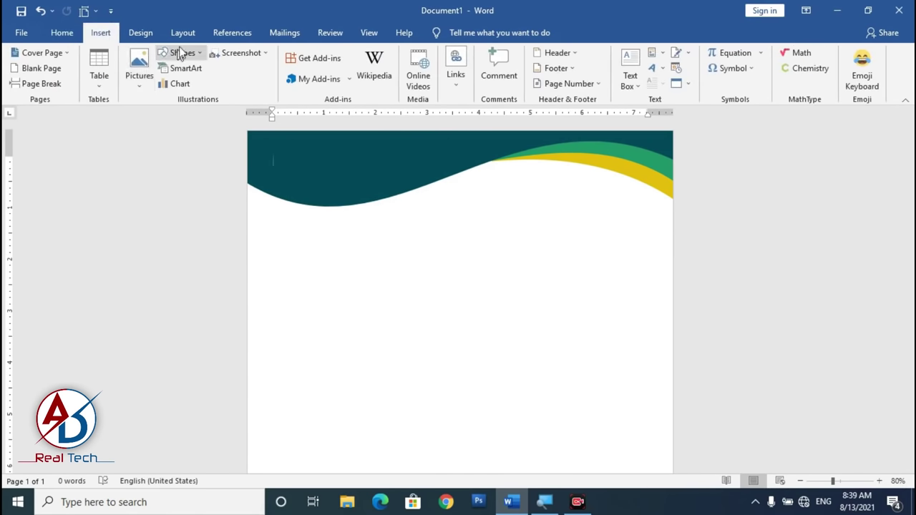
pyautogui.click(181, 54)
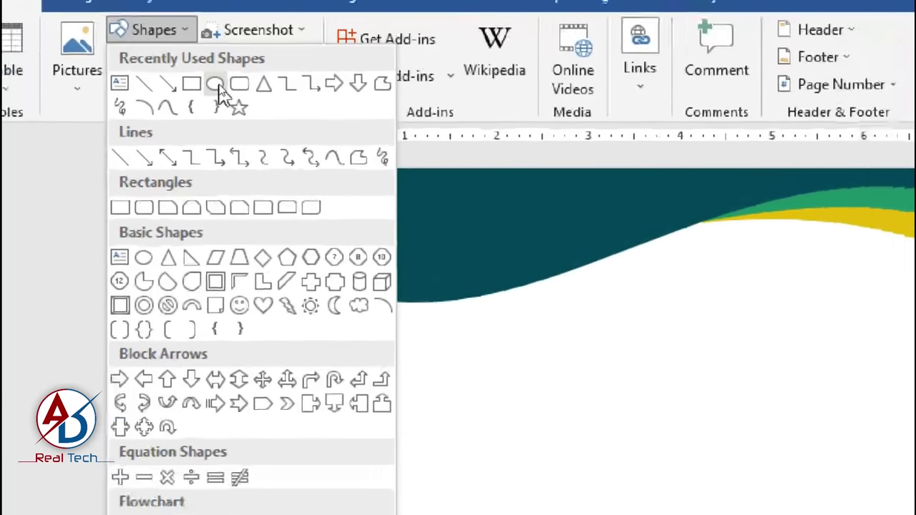
pyautogui.click(219, 84)
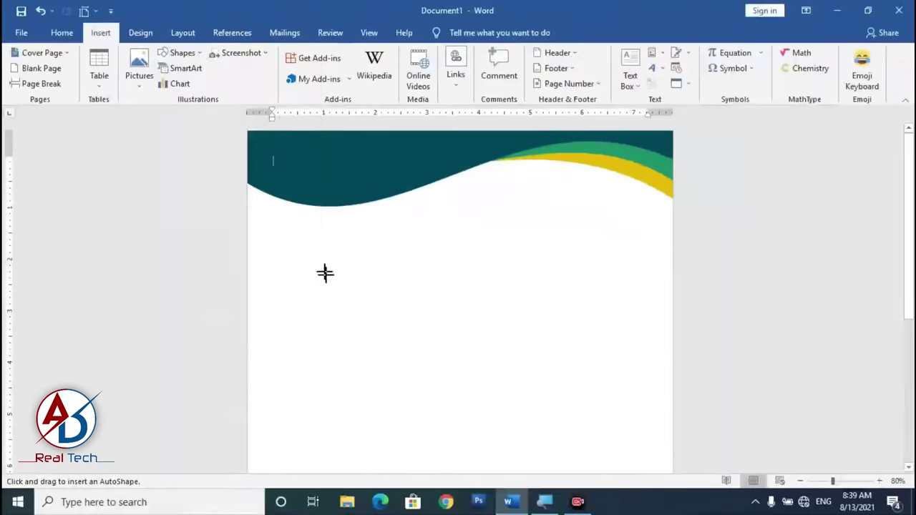
pyautogui.moveTo(295, 234)
pyautogui.mouseDown()
pyautogui.moveTo(384, 322)
pyautogui.moveTo(343, 290)
pyautogui.mouseUp()
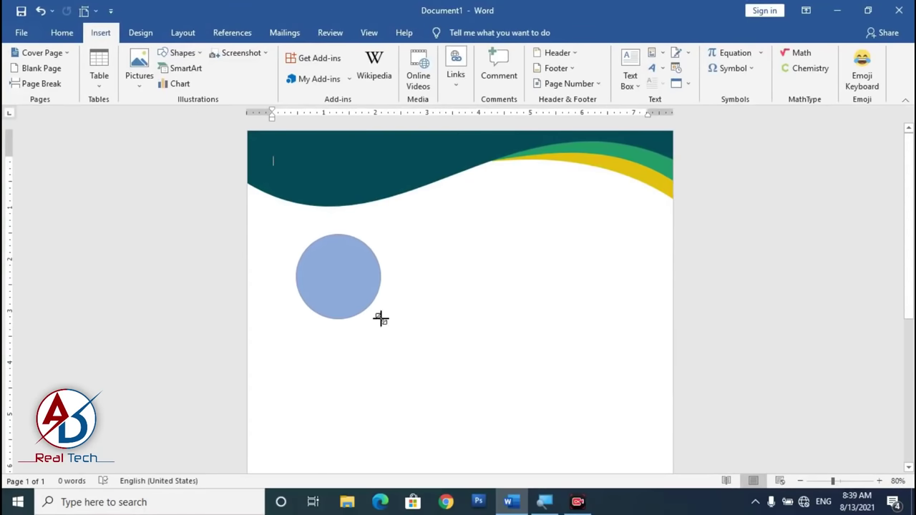
pyautogui.moveTo(377, 315); pyautogui.dragTo(380, 319)
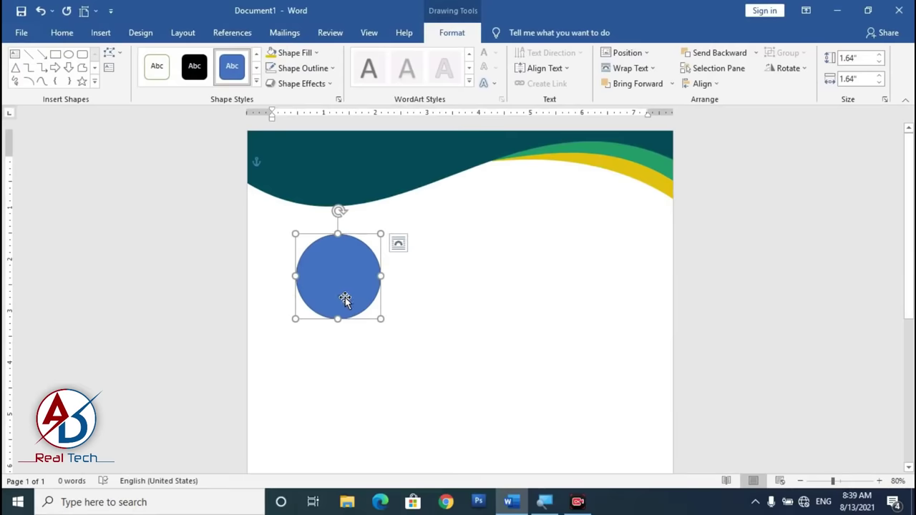
pyautogui.click(294, 52)
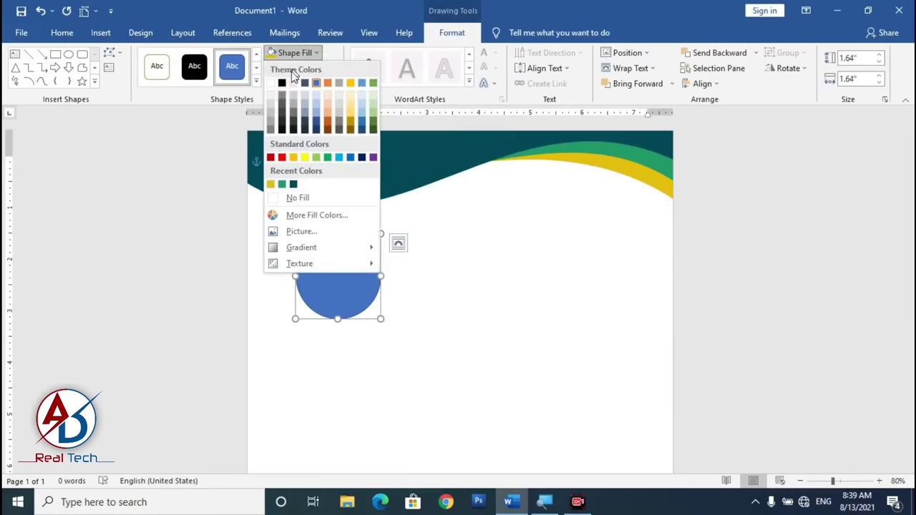
pyautogui.click(273, 83)
pyautogui.click(302, 67)
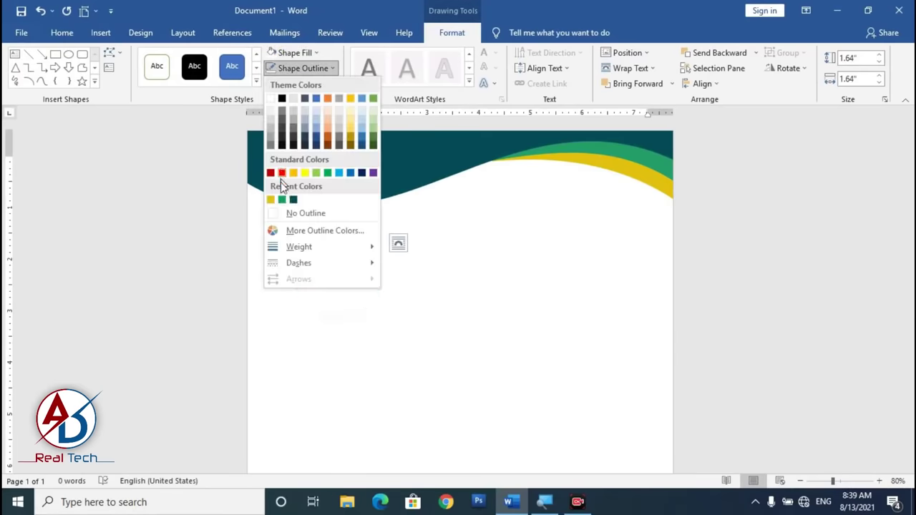
pyautogui.click(293, 210)
# - Move the circle into the header's top-left and shrink it to 0.83 inches
pyautogui.moveTo(338, 283)
pyautogui.mouseDown()
pyautogui.moveTo(295, 161)
pyautogui.moveTo(325, 210)
pyautogui.mouseUp()
pyautogui.moveTo(363, 248); pyautogui.dragTo(282, 162)
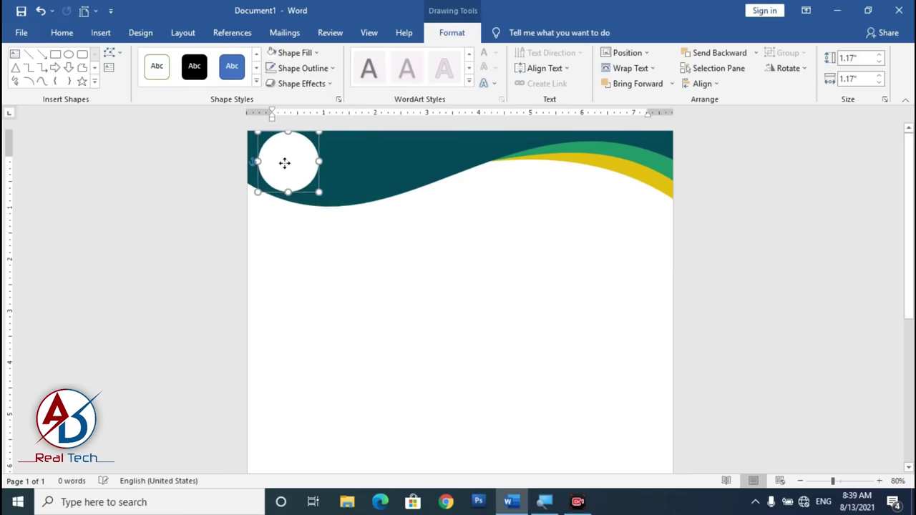
pyautogui.keyDown('ctrl'); pyautogui.scroll(5, 296, 194); pyautogui.keyUp('ctrl')
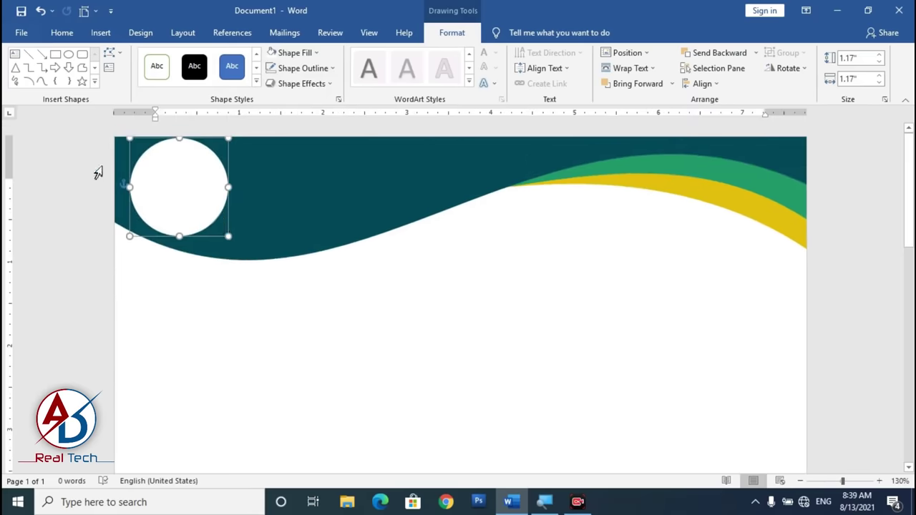
pyautogui.moveTo(229, 236); pyautogui.dragTo(218, 226)
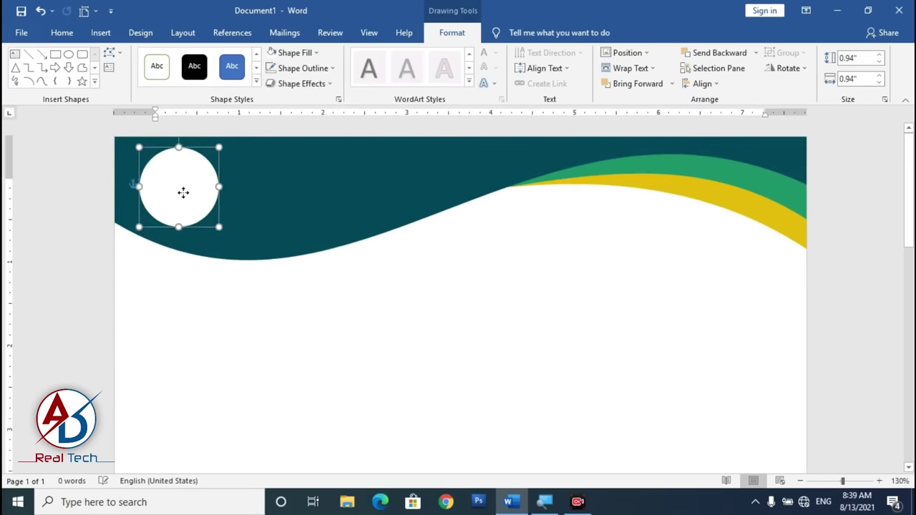
pyautogui.moveTo(181, 191); pyautogui.dragTo(176, 191)
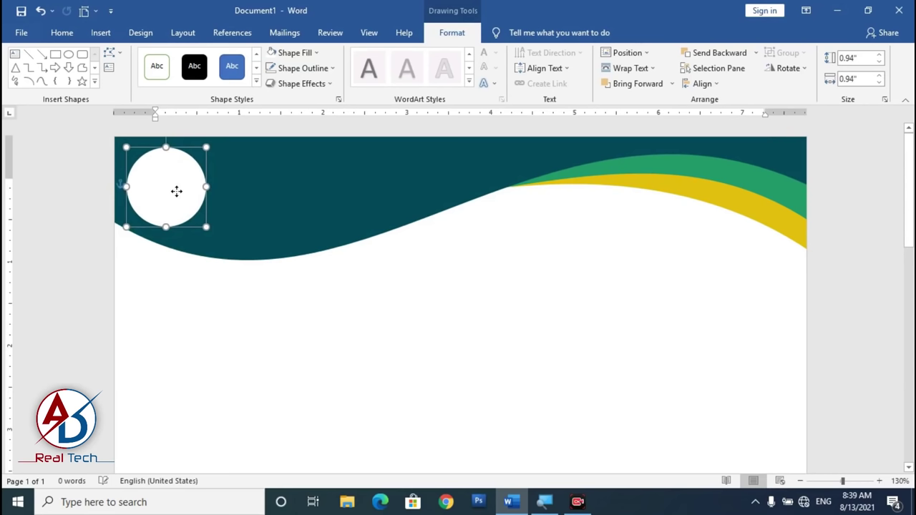
pyautogui.moveTo(207, 226); pyautogui.dragTo(203, 222)
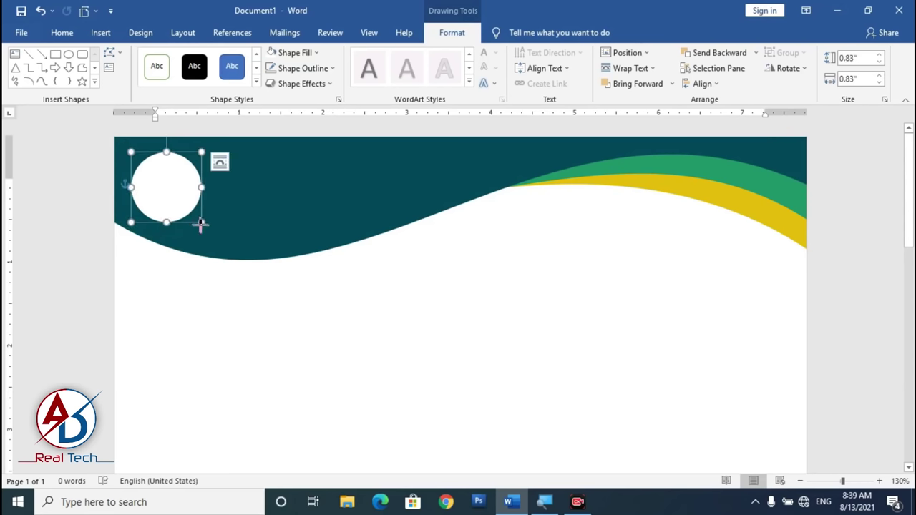
pyautogui.click(208, 254)
# - Insert the 'logo School' picture from this device and set its wrapping to In Front of Text
pyautogui.keyDown('ctrl'); pyautogui.scroll(-5, 208, 253); pyautogui.keyUp('ctrl')
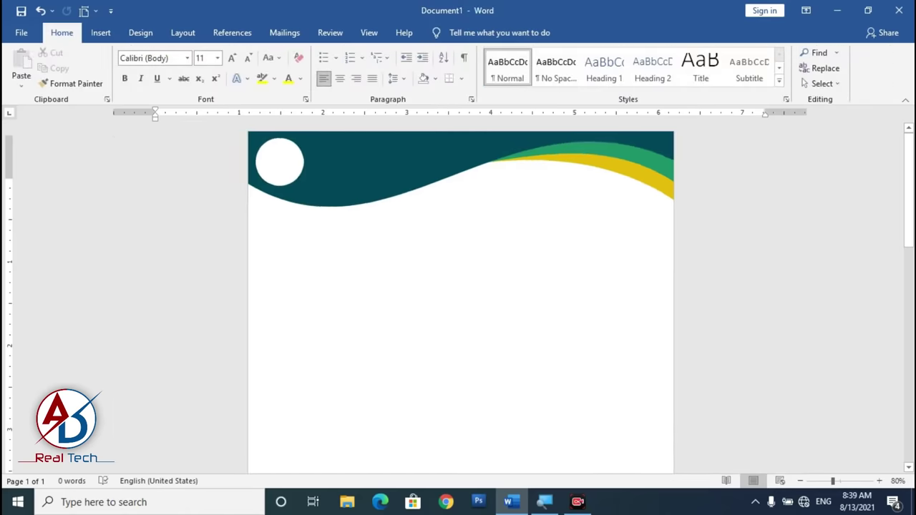
pyautogui.keyDown('ctrl'); pyautogui.scroll(2, 108, 96); pyautogui.keyUp('ctrl')
pyautogui.click(101, 32)
pyautogui.click(138, 75)
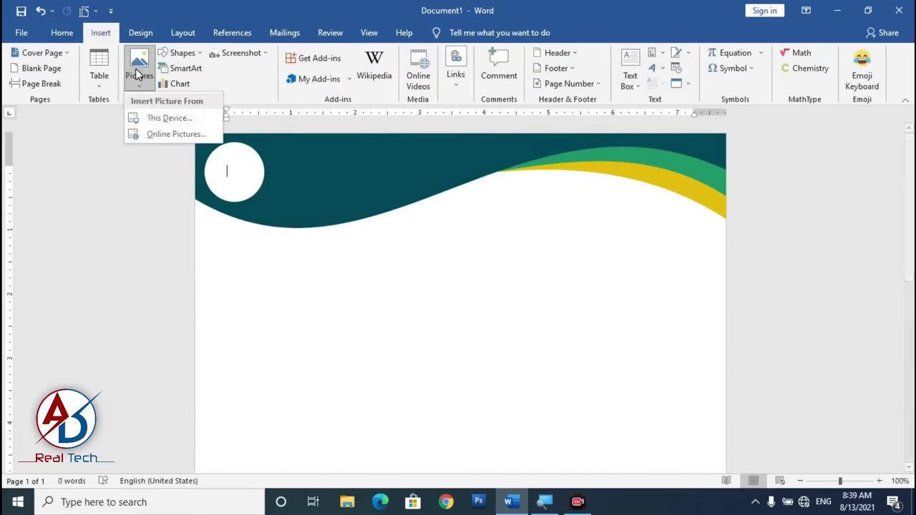
pyautogui.click(151, 118)
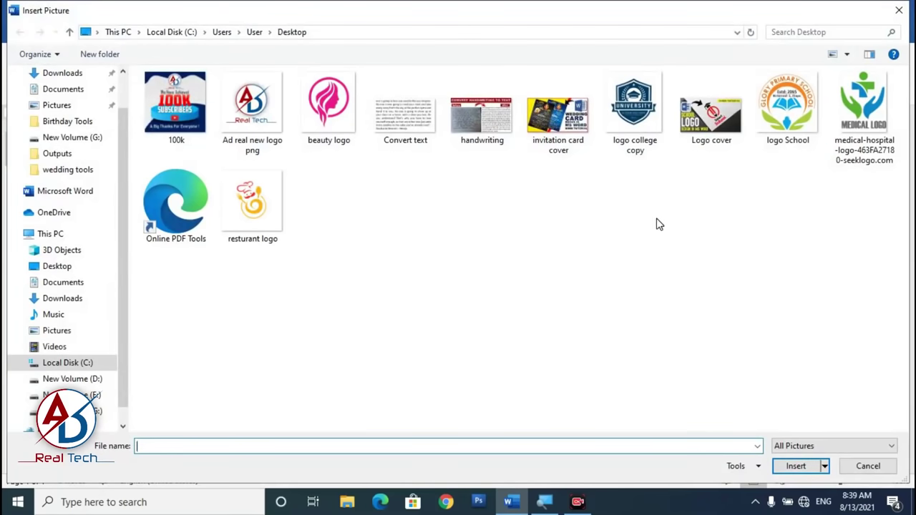
pyautogui.click(766, 143)
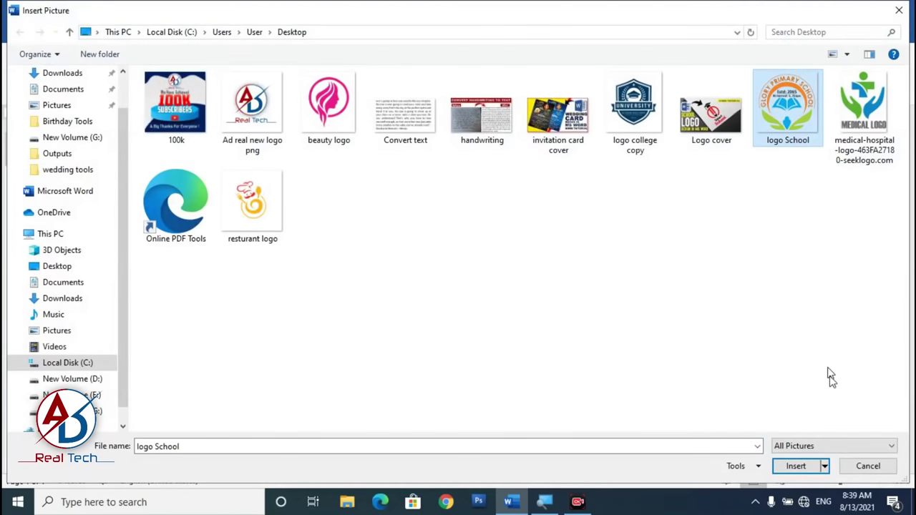
pyautogui.click(796, 466)
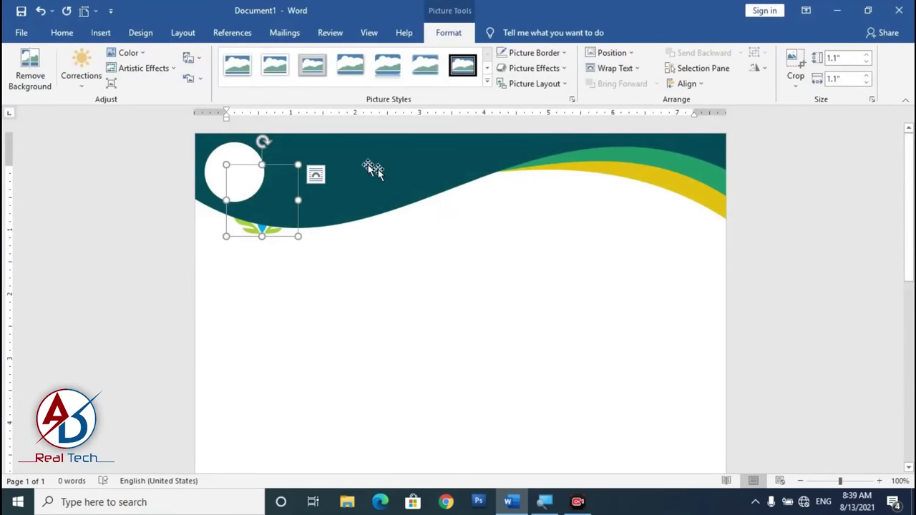
pyautogui.click(622, 68)
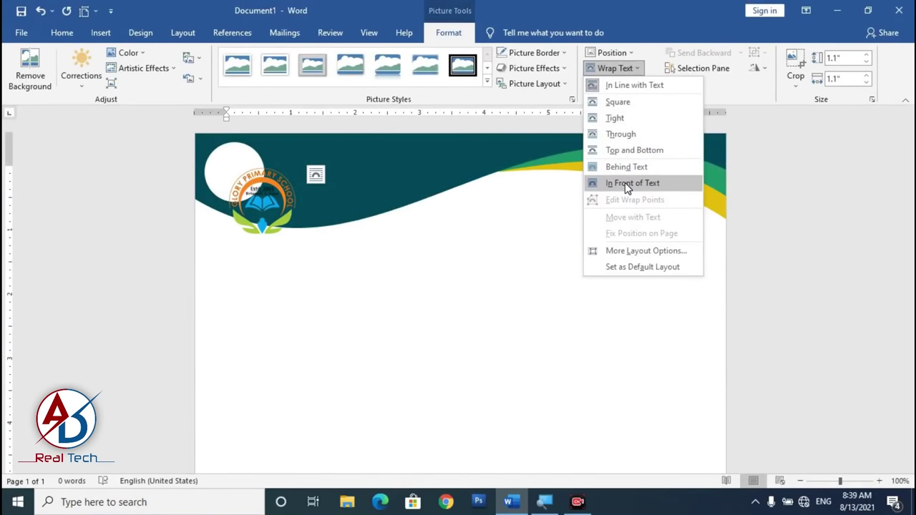
pyautogui.click(625, 183)
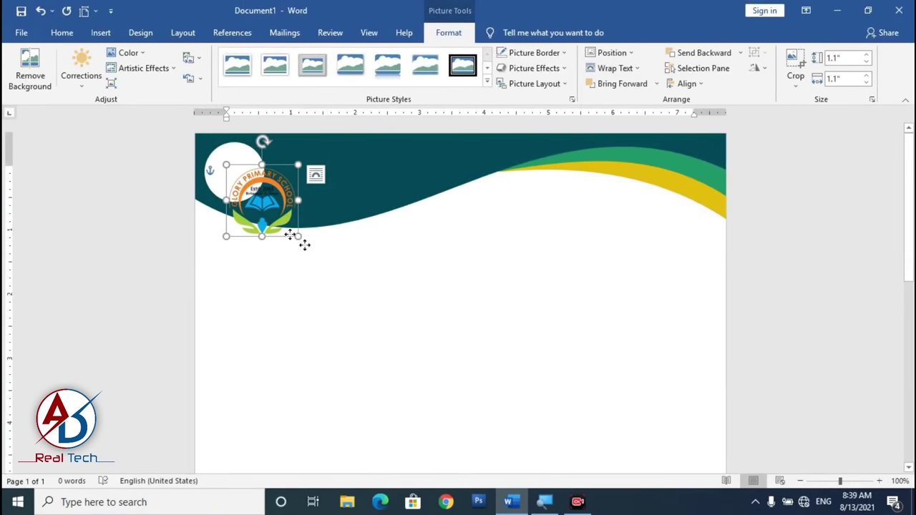
# - Resize the logo to 0.87 inches and position it inside the white circle
pyautogui.moveTo(290, 236)
pyautogui.mouseDown()
pyautogui.moveTo(284, 192)
pyautogui.moveTo(551, 246)
pyautogui.moveTo(582, 241)
pyautogui.moveTo(332, 251)
pyautogui.moveTo(381, 241)
pyautogui.mouseUp()
pyautogui.moveTo(402, 189); pyautogui.dragTo(375, 214)
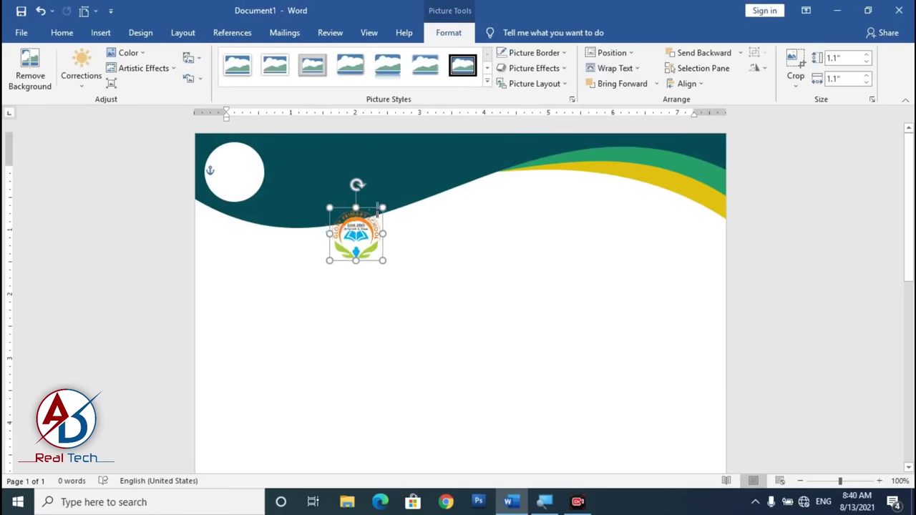
pyautogui.moveTo(355, 247); pyautogui.dragTo(236, 180)
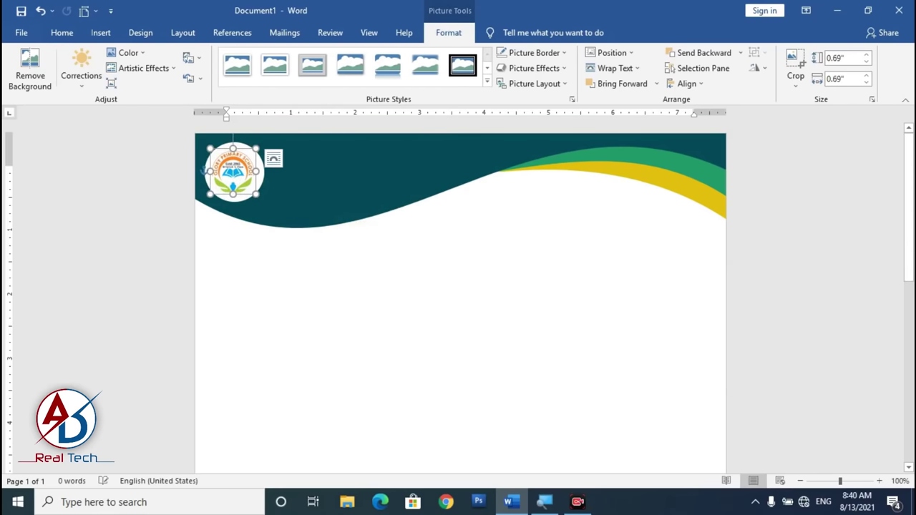
pyautogui.scroll(6, 297, 239)
pyautogui.moveTo(137, 149); pyautogui.dragTo(147, 140)
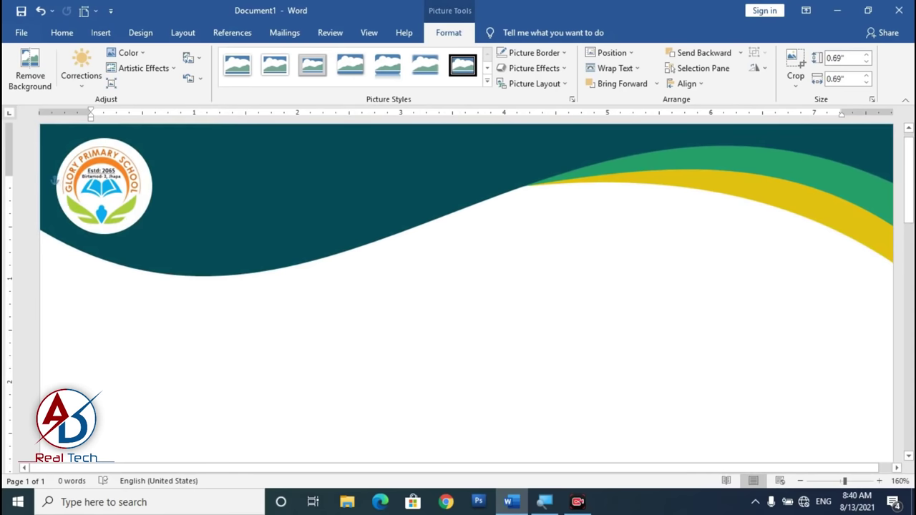
pyautogui.moveTo(126, 191); pyautogui.dragTo(128, 191)
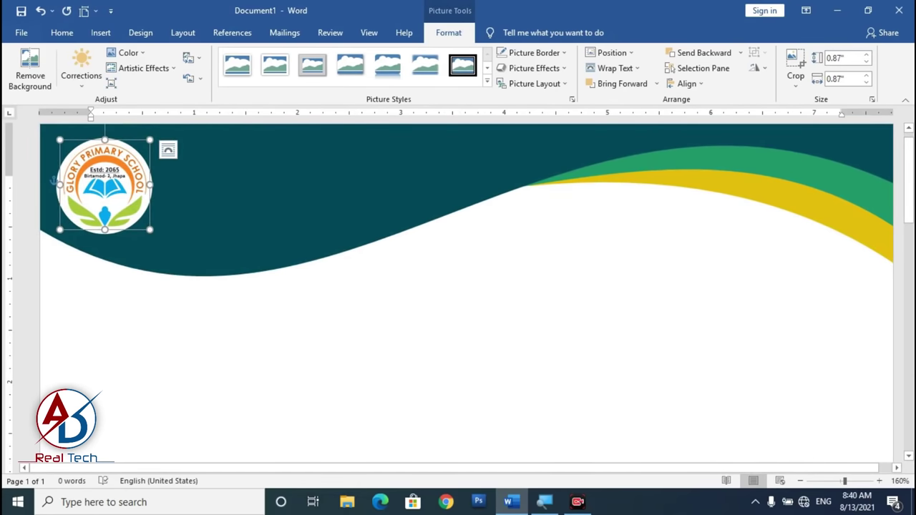
pyautogui.click(181, 212)
pyautogui.click(125, 192)
pyautogui.scroll(-6, 387, 318)
pyautogui.click(384, 317)
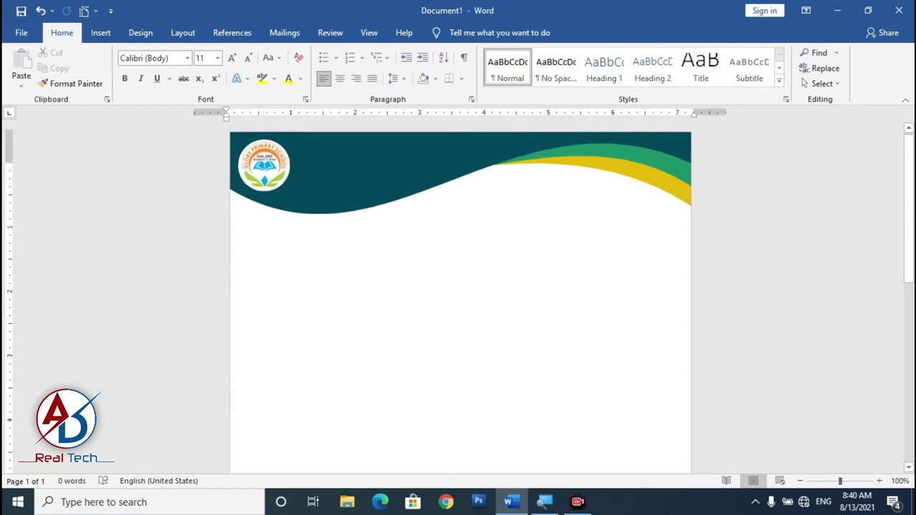
# - Insert black shadowed WordArt, clear its formatting and apply the No Spacing style
pyautogui.click(102, 42)
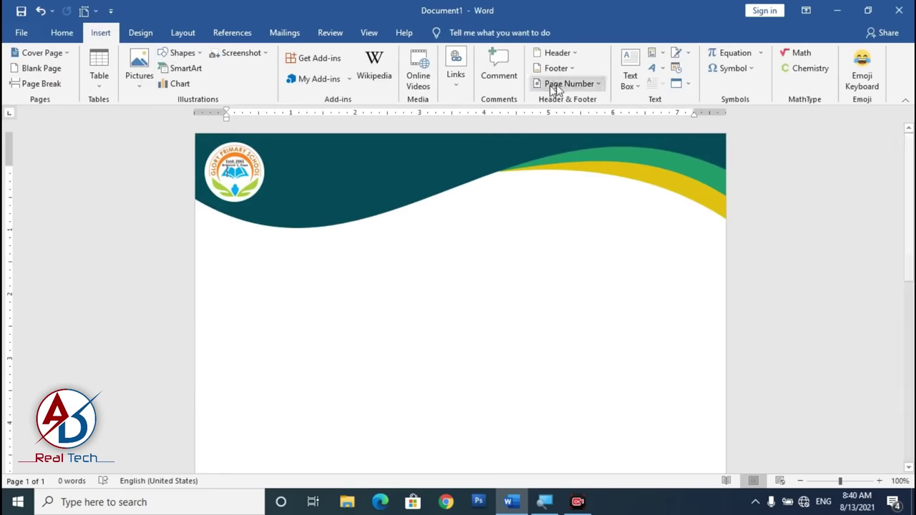
pyautogui.click(661, 72)
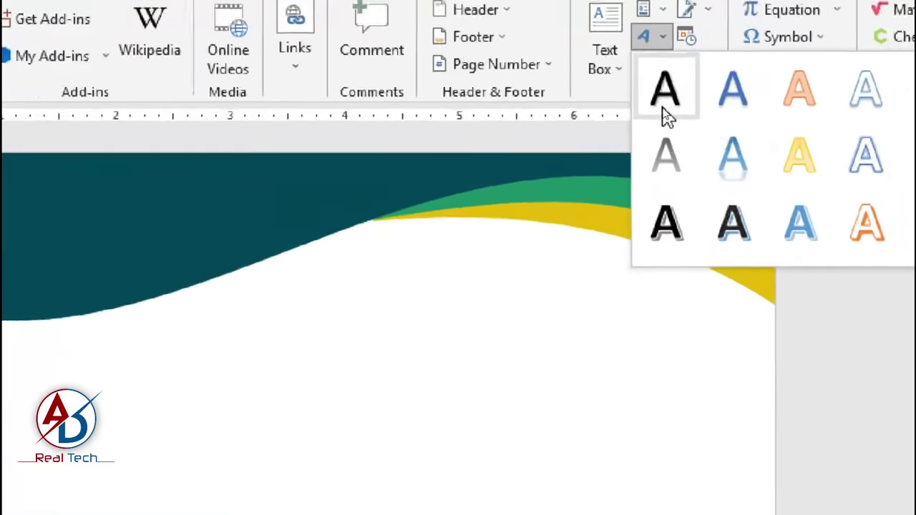
pyautogui.click(664, 109)
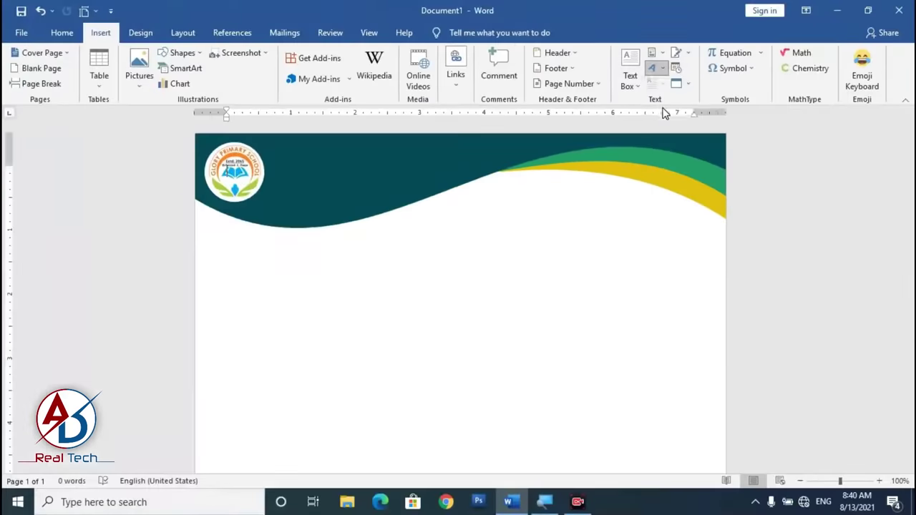
pyautogui.click(72, 39)
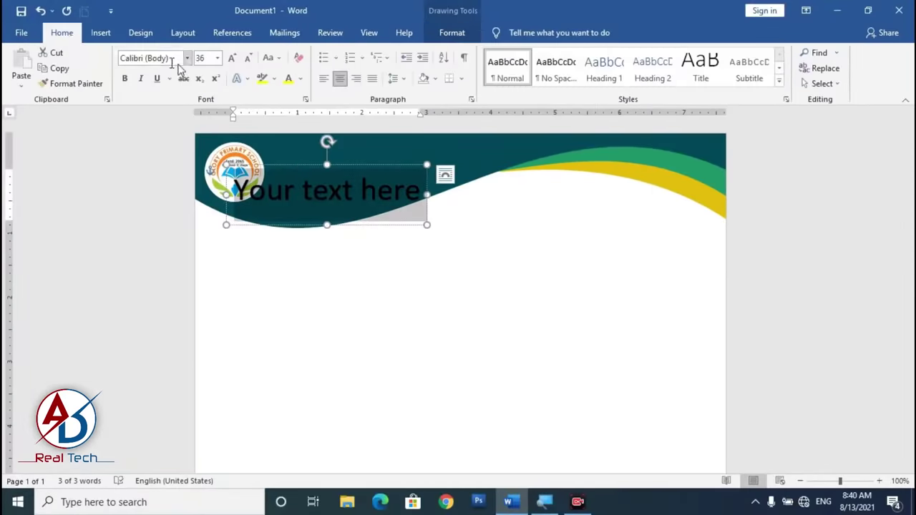
pyautogui.click(299, 59)
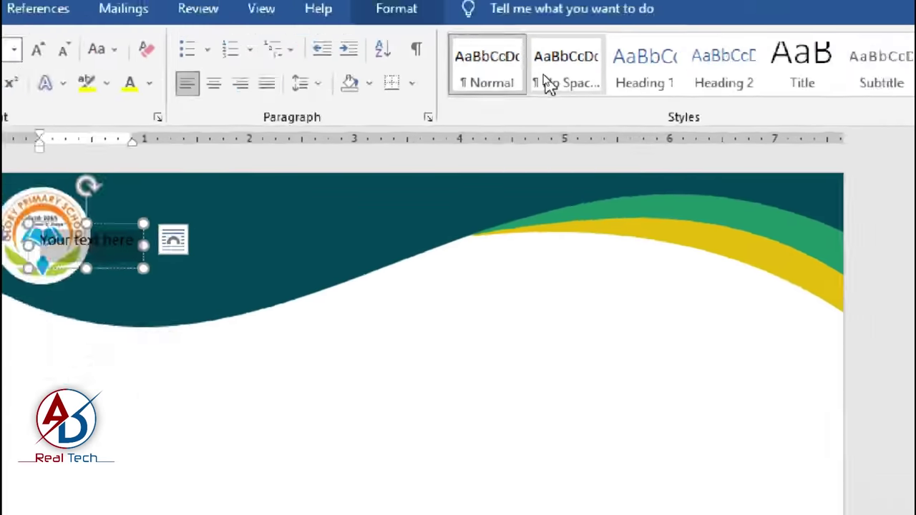
pyautogui.click(545, 79)
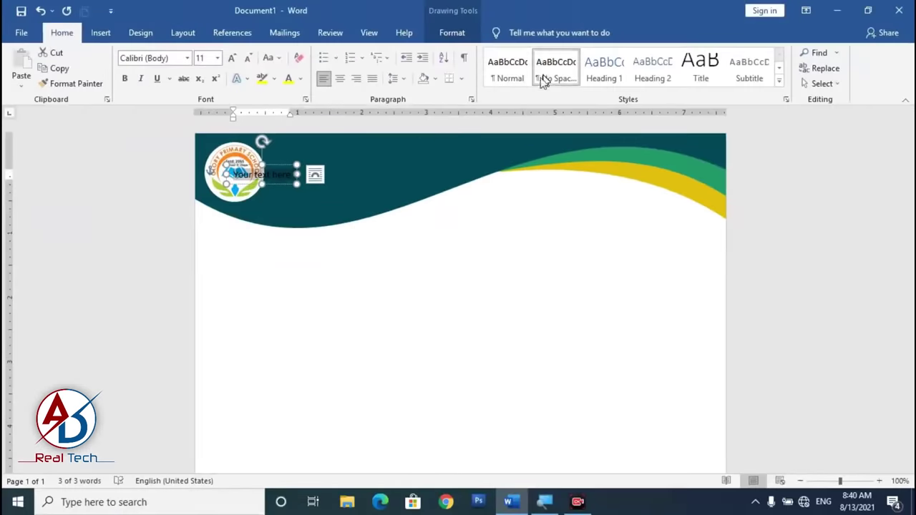
# - Move the WordArt box onto the banner right of the logo and color its text yellow
pyautogui.moveTo(278, 165); pyautogui.dragTo(344, 166)
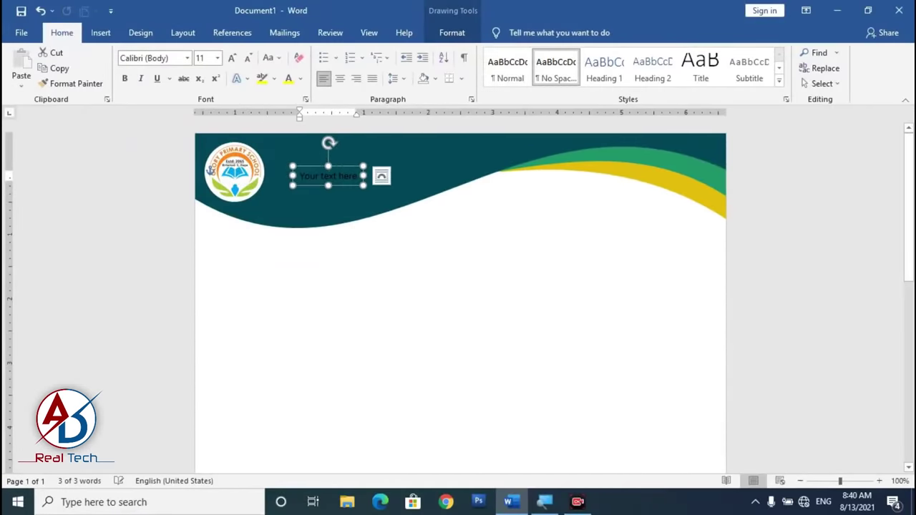
pyautogui.hotkey('ctrl', 'a')
pyautogui.scroll(4, 328, 176)
pyautogui.click(301, 79)
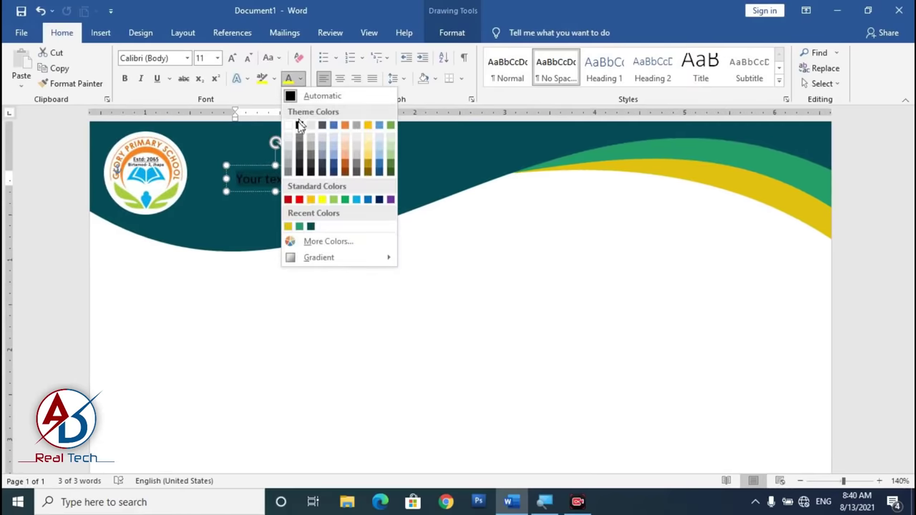
pyautogui.click(289, 227)
pyautogui.moveTo(293, 169); pyautogui.dragTo(360, 169)
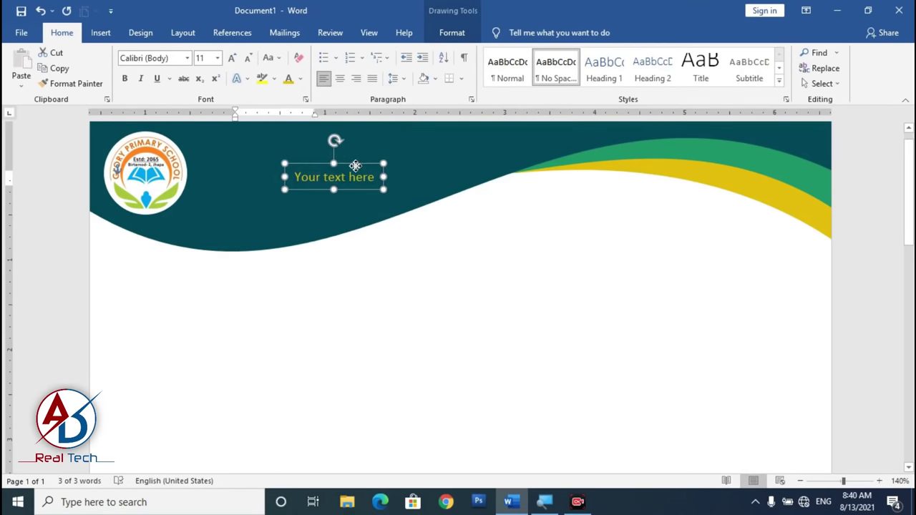
pyautogui.hotkey('ctrl', 'a')
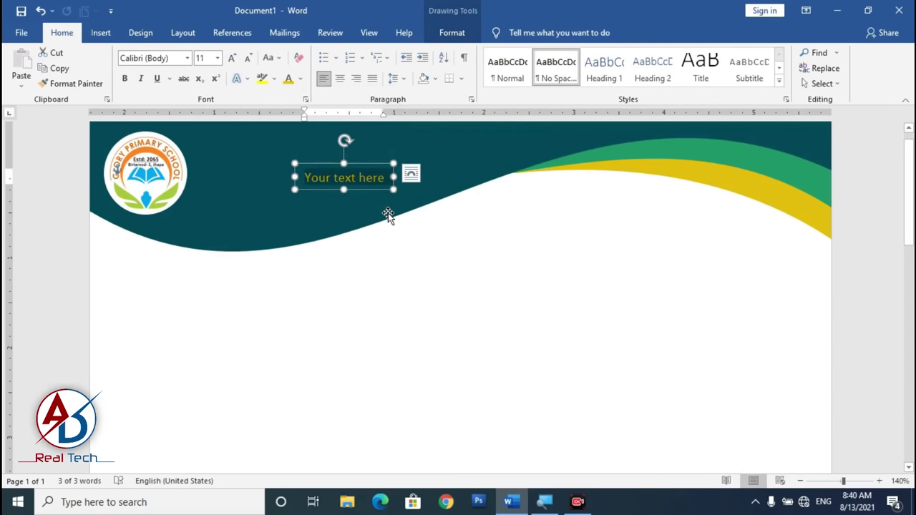
# - Replace the placeholder with the title 'GLORY PRIMARY SCHOOL'
pyautogui.press('Delete')
pyautogui.write('GEE')
pyautogui.press('BackSpace')
pyautogui.press('BackSpace')
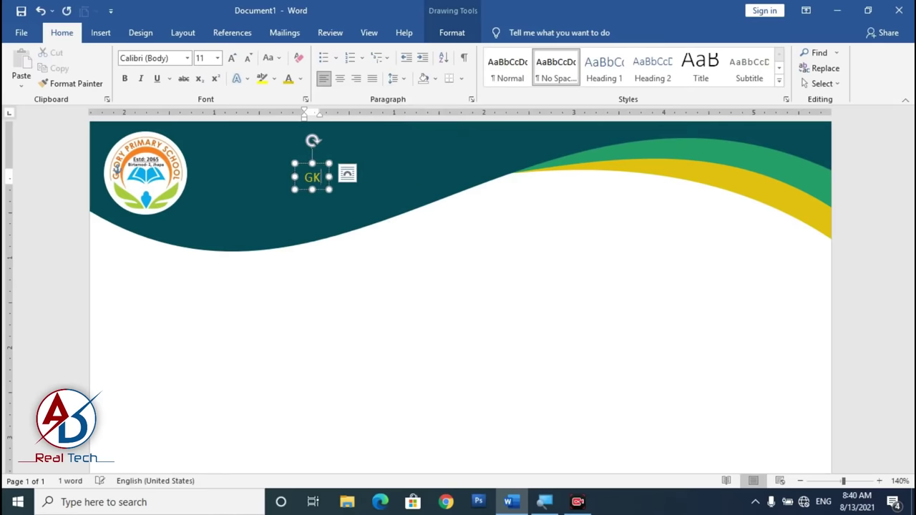
pyautogui.press('BackSpace')
pyautogui.write('GLOR')
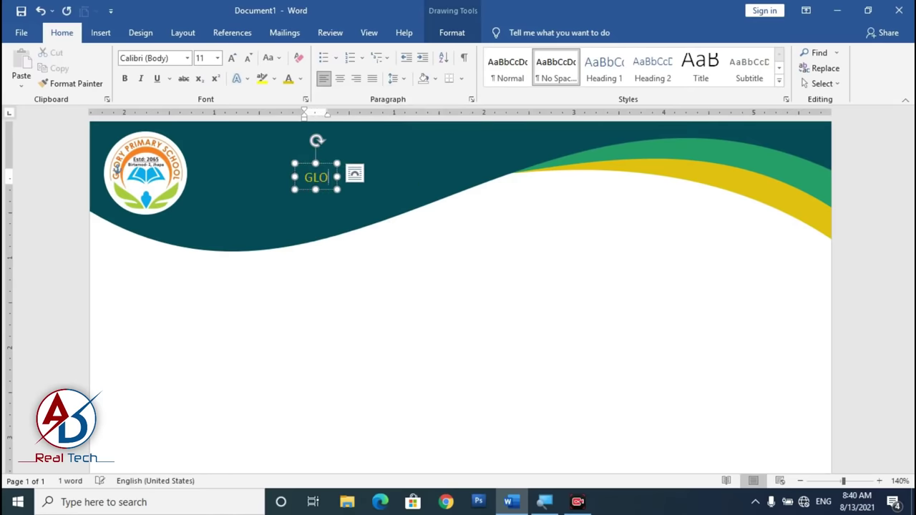
pyautogui.write('Y PRI')
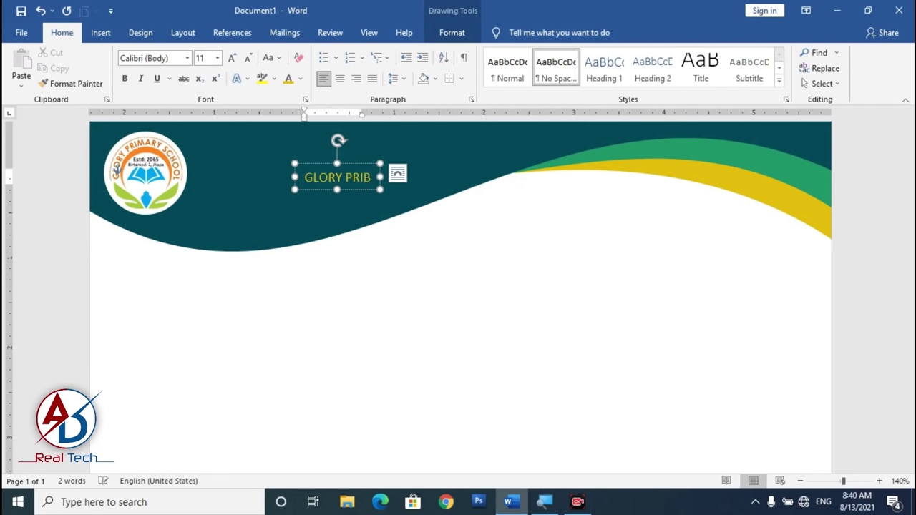
pyautogui.write('MARY')
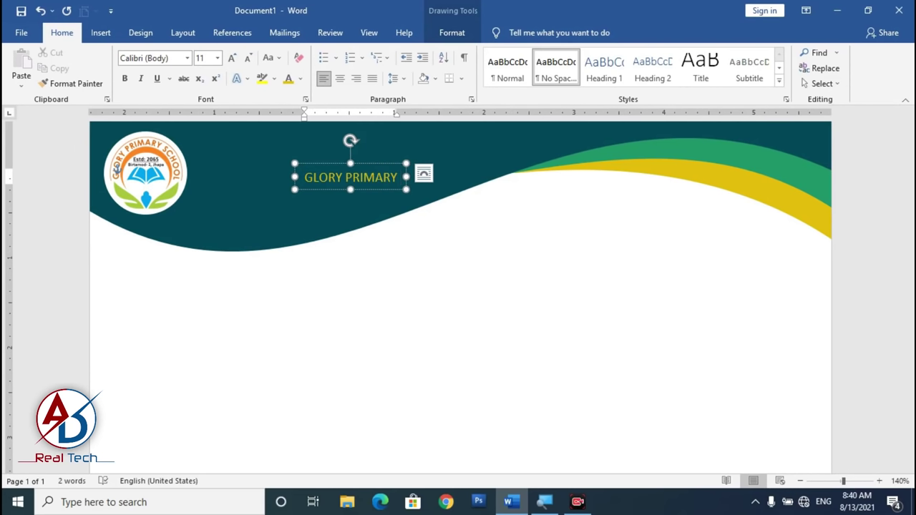
pyautogui.write(' SCHOOL')
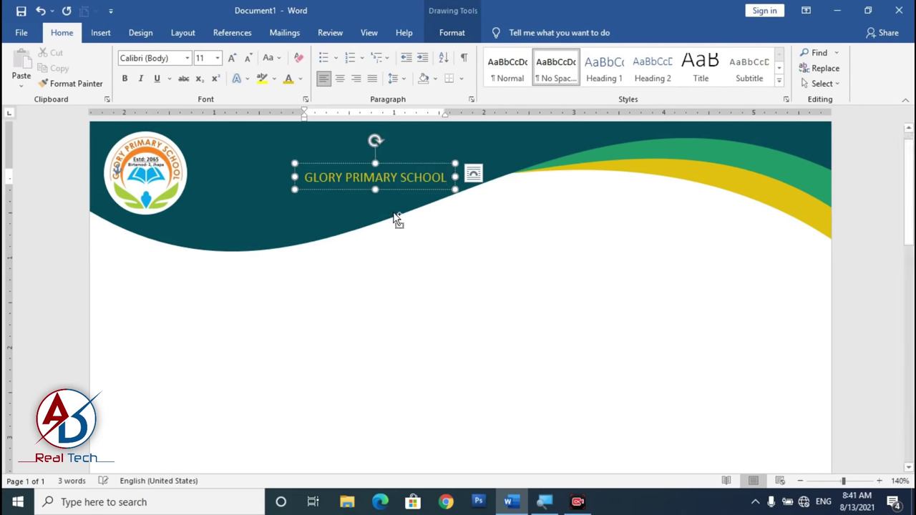
# - Set the title to Boulder Bold and grow it to 22 pt
pyautogui.hotkey('ctrl', 'a')
pyautogui.click(186, 59)
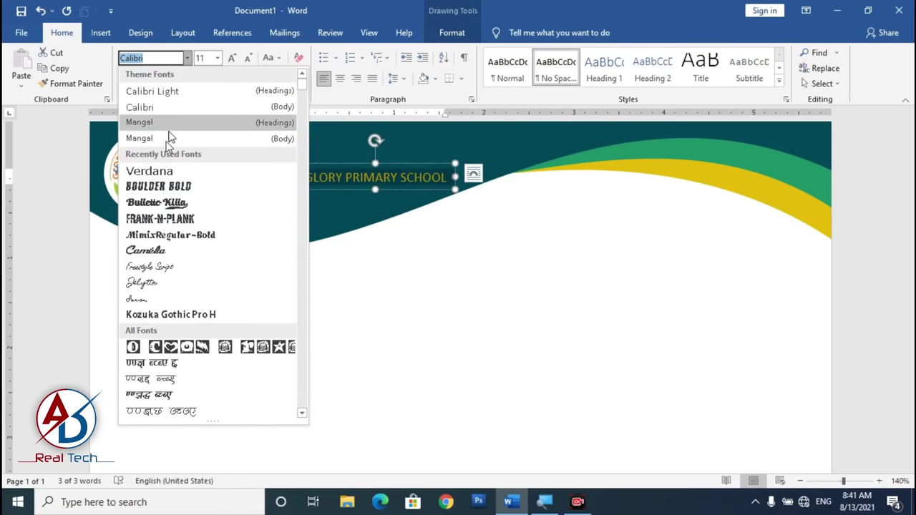
pyautogui.click(160, 185)
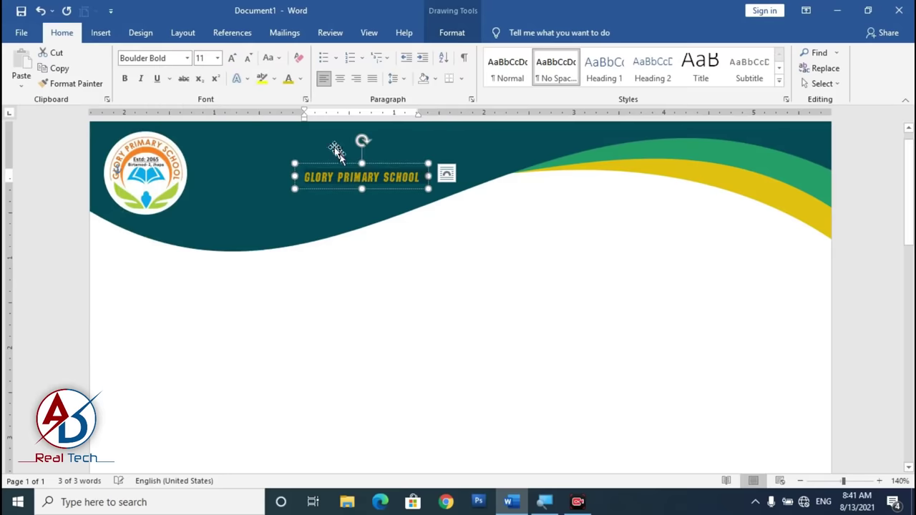
pyautogui.click(231, 59)
pyautogui.click(231, 58)
pyautogui.click(231, 59)
pyautogui.click(232, 58)
pyautogui.click(231, 58)
pyautogui.click(231, 59)
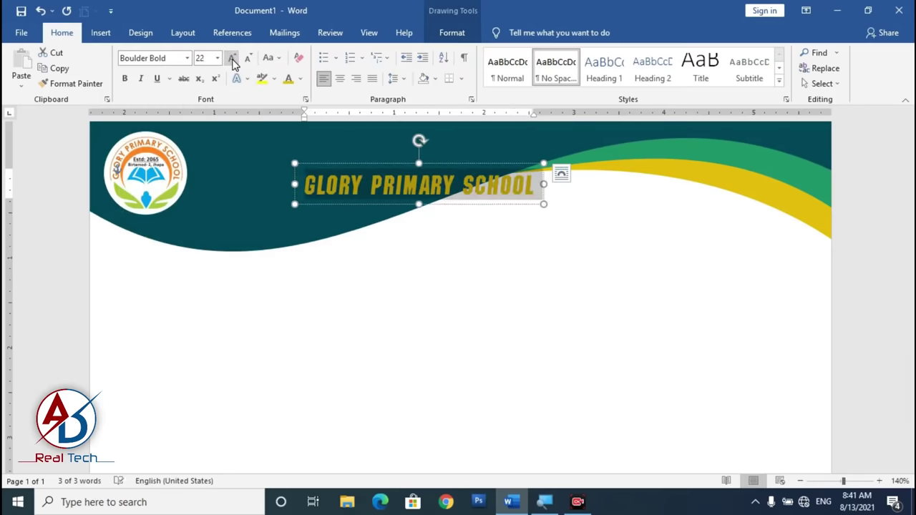
# - Position the title beside the logo, enlarge it to 24 pt and underline it
pyautogui.moveTo(429, 160); pyautogui.dragTo(353, 135)
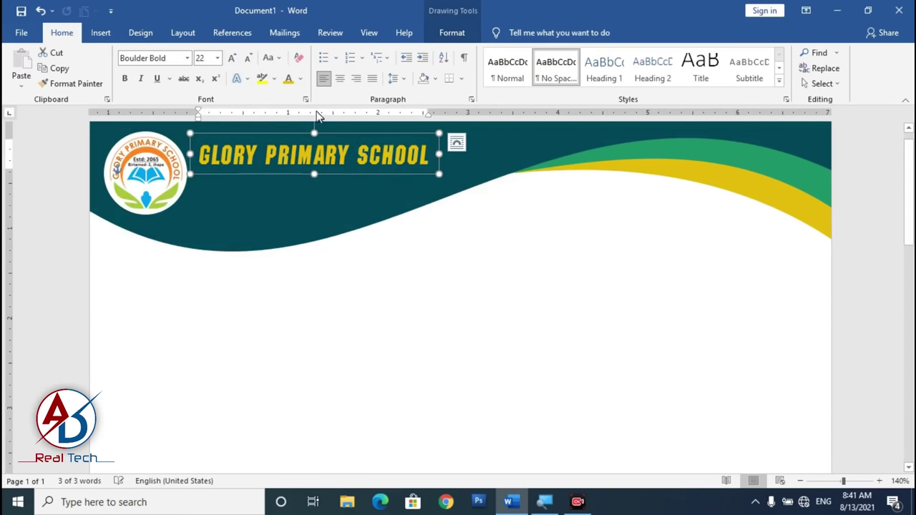
pyautogui.click(233, 59)
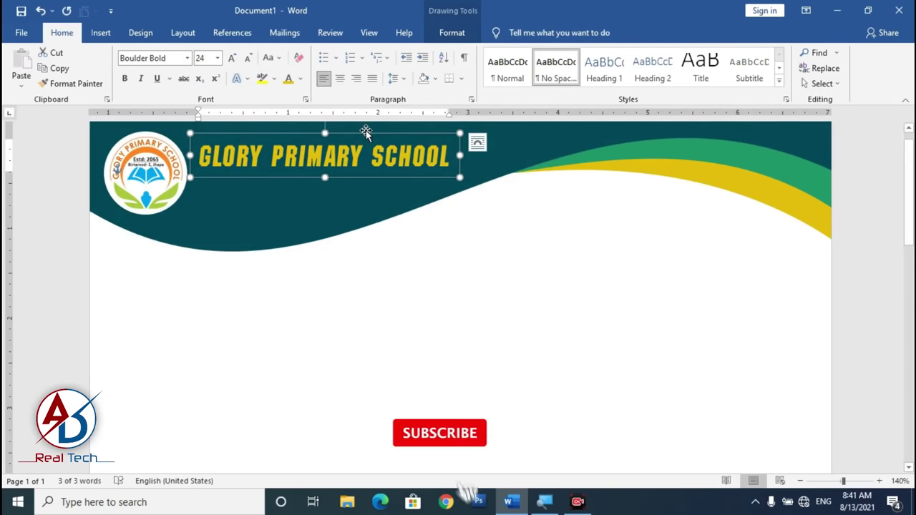
pyautogui.moveTo(364, 129); pyautogui.dragTo(364, 145)
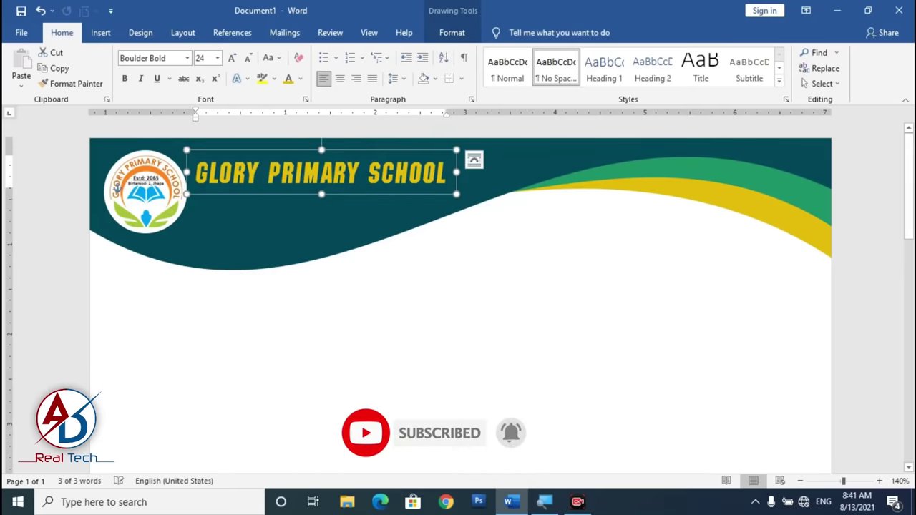
pyautogui.click(158, 79)
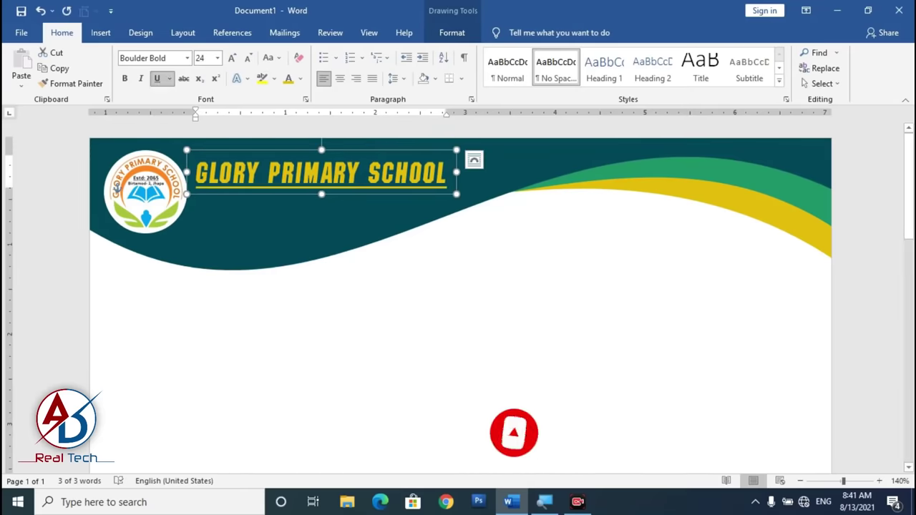
pyautogui.click(289, 247)
pyautogui.keyDown('ctrl'); pyautogui.scroll(-6, 340, 298); pyautogui.keyUp('ctrl')
pyautogui.keyDown('ctrl'); pyautogui.scroll(-4, 340, 298); pyautogui.keyUp('ctrl')
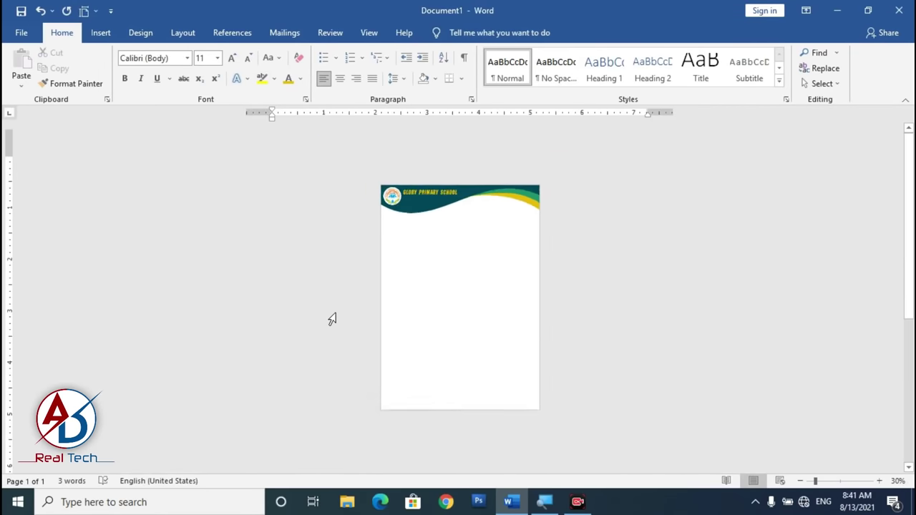
pyautogui.keyDown('ctrl'); pyautogui.scroll(4, 331, 319); pyautogui.keyUp('ctrl')
# - Insert plain-style WordArt, clear its formatting, apply No Spacing and move it below the title
pyautogui.keyDown('ctrl'); pyautogui.scroll(3, 317, 323); pyautogui.keyUp('ctrl')
pyautogui.keyDown('ctrl'); pyautogui.scroll(1, 203, 180); pyautogui.keyUp('ctrl')
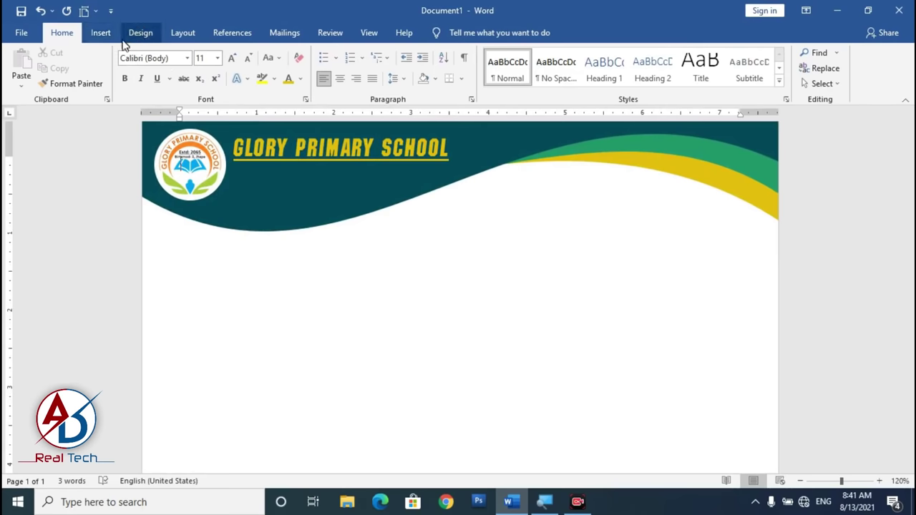
pyautogui.click(100, 32)
pyautogui.click(653, 68)
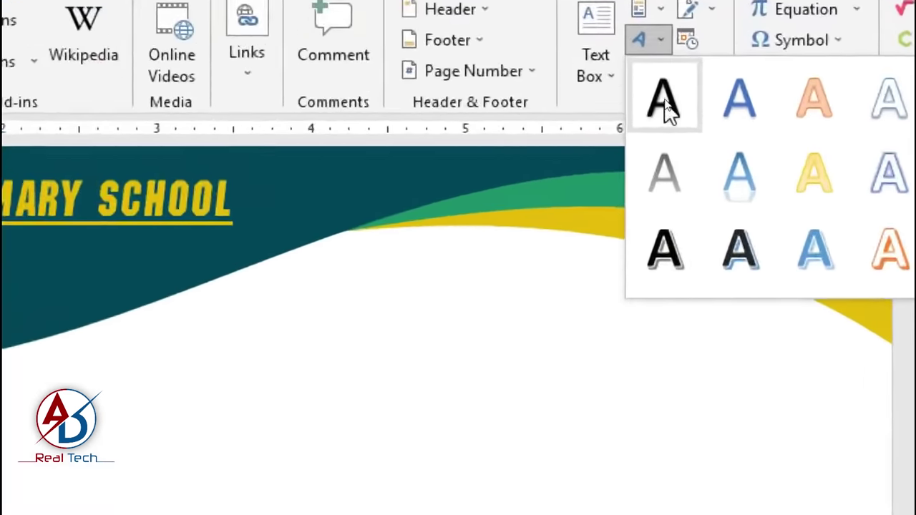
pyautogui.click(664, 103)
pyautogui.click(63, 33)
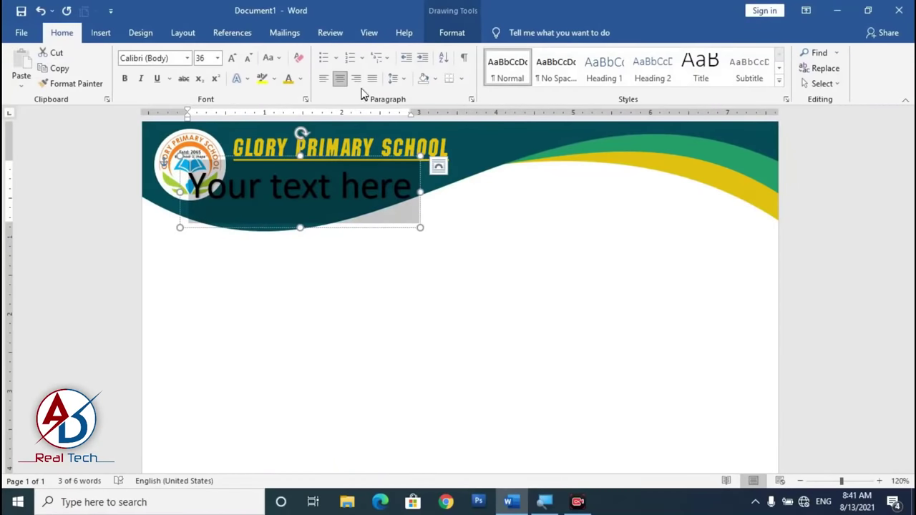
pyautogui.click(299, 58)
pyautogui.click(555, 70)
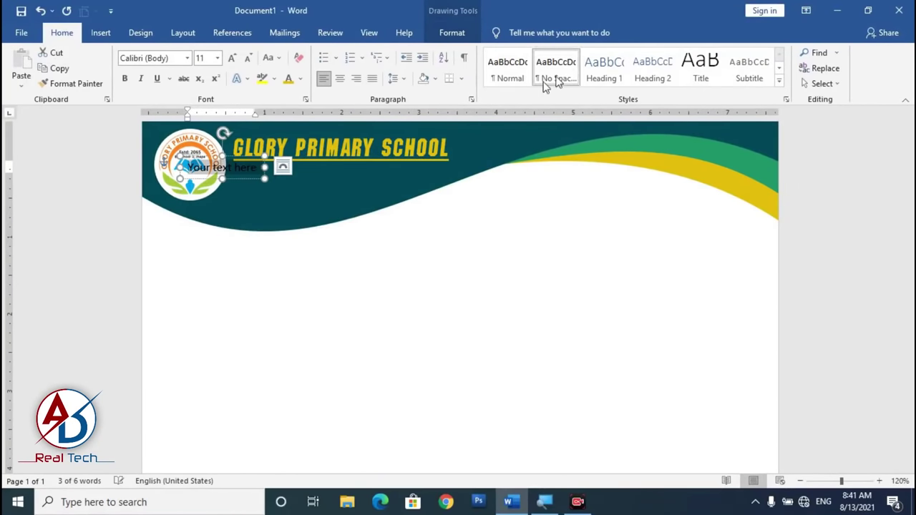
pyautogui.moveTo(228, 159); pyautogui.dragTo(324, 169)
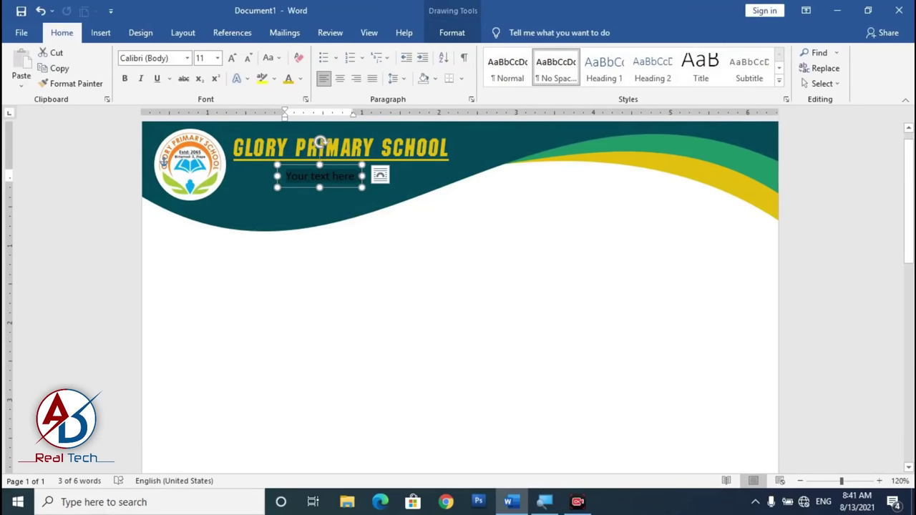
# - Type the school's postal address into the new text box
pyautogui.write('bIRT')
pyautogui.press('BackSpace')
pyautogui.press('BackSpace')
pyautogui.press('BackSpace')
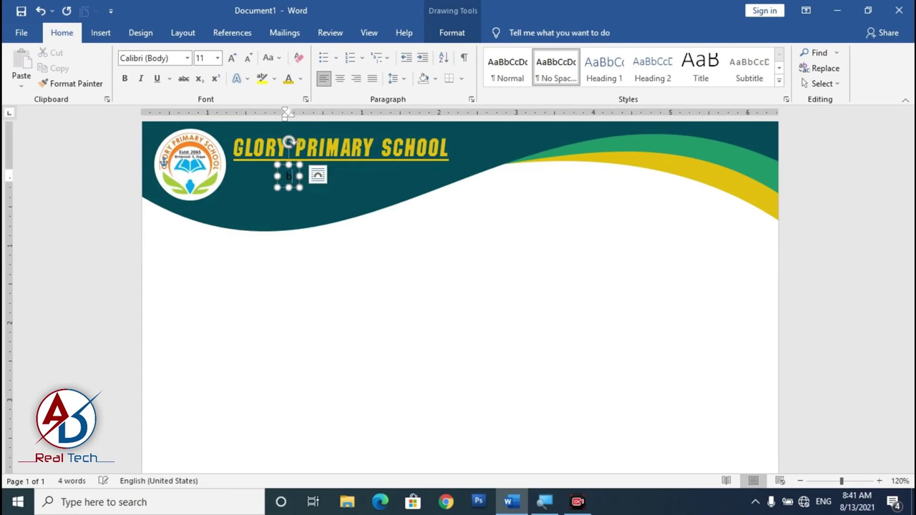
pyautogui.write('irtamo')
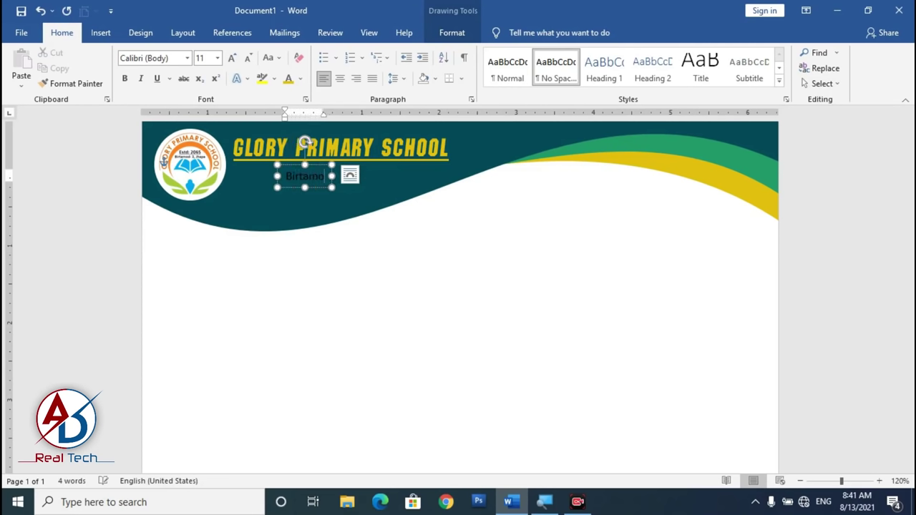
pyautogui.write('de -')
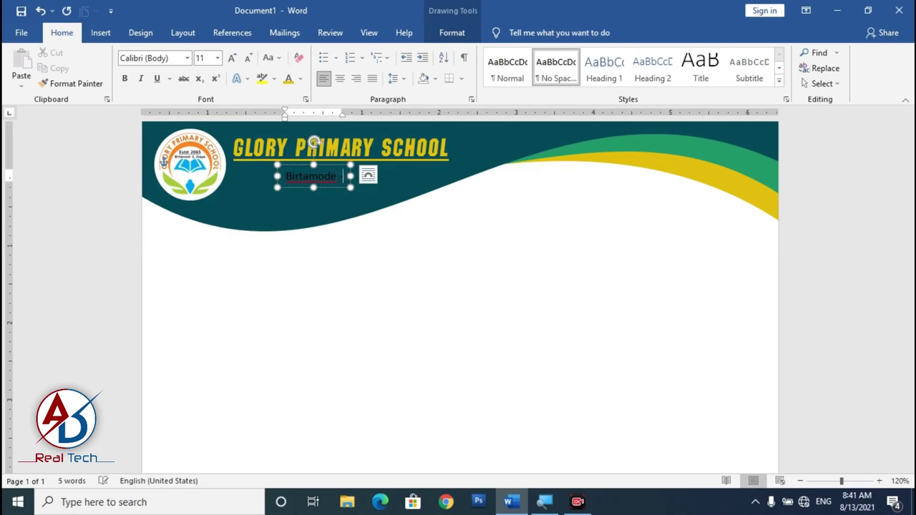
pyautogui.write('4, Jhpa')
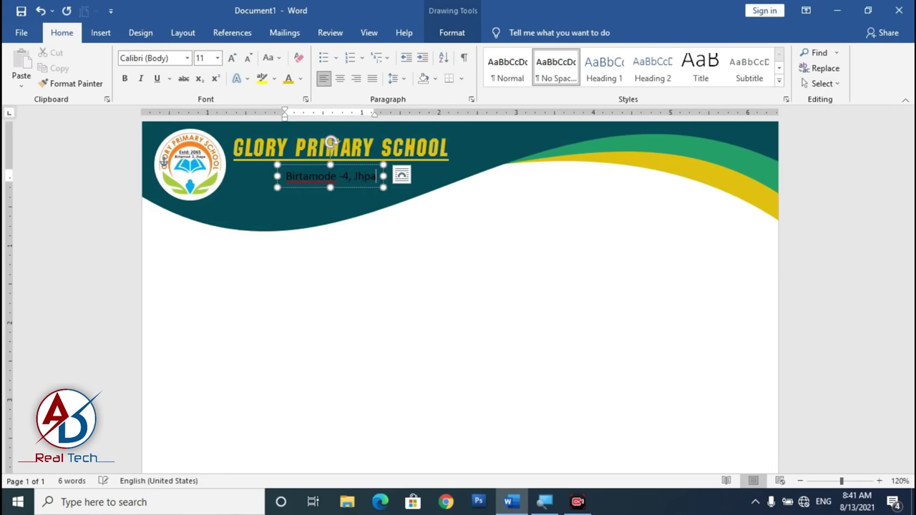
pyautogui.press('BackSpace')
pyautogui.press('BackSpace')
pyautogui.write('a')
pyautogui.write('pa')
# - Make the address white Verdana, place it under the title beside the logo, and duplicate it
pyautogui.hotkey('ctrl', 'a')
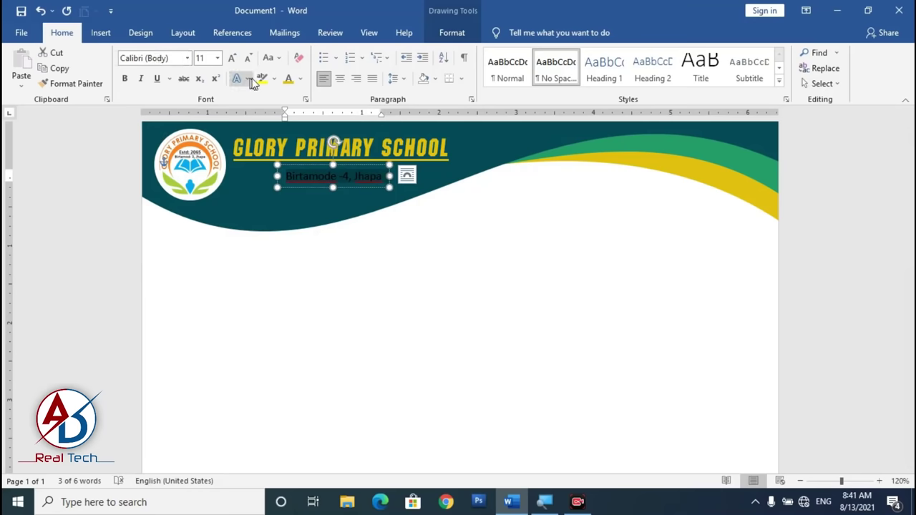
pyautogui.click(300, 79)
pyautogui.click(288, 126)
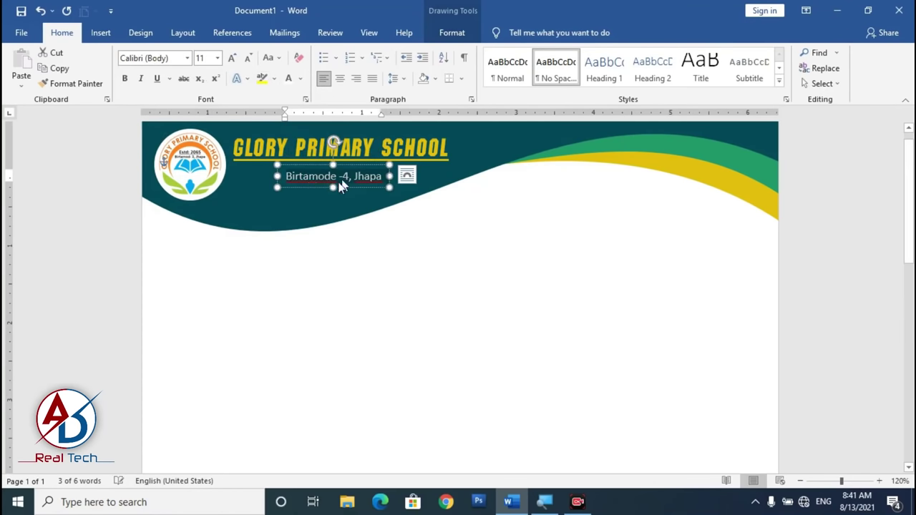
pyautogui.click(186, 58)
pyautogui.click(161, 190)
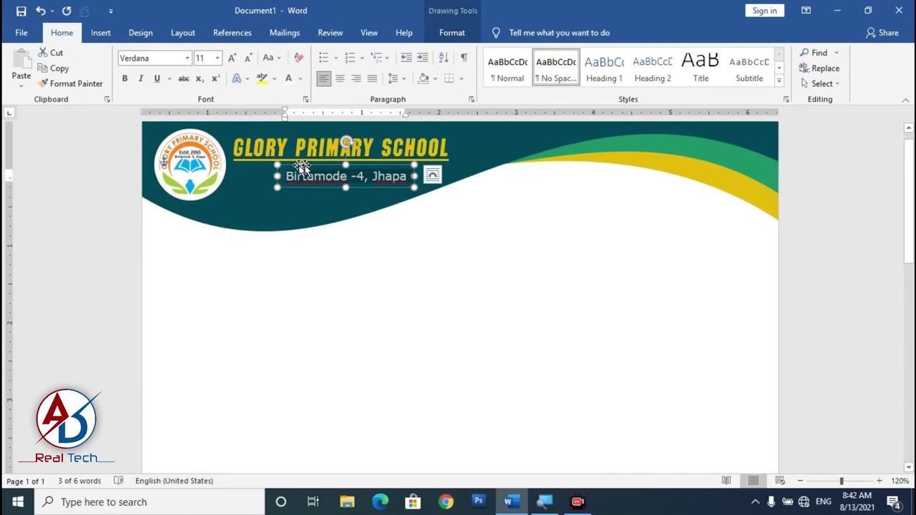
pyautogui.moveTo(302, 166); pyautogui.dragTo(257, 159)
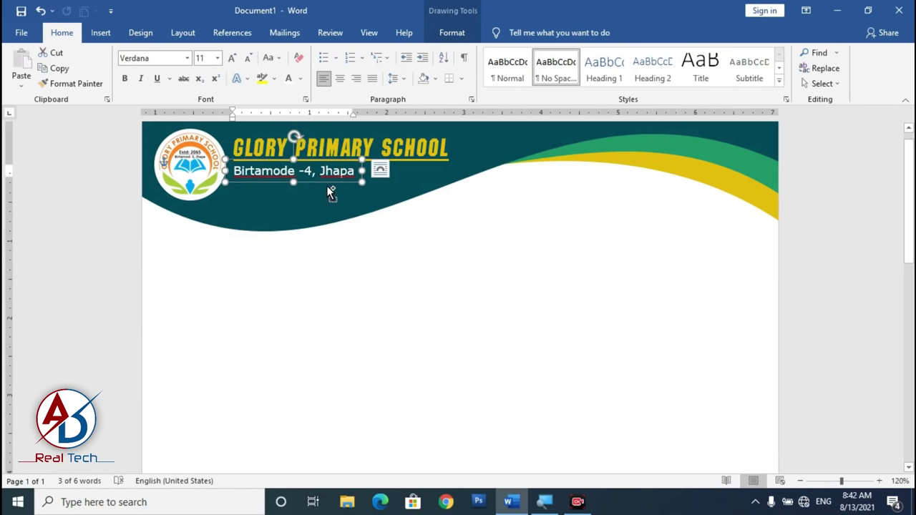
pyautogui.hotkey('ctrl', 'c')
pyautogui.hotkey('ctrl', 'v')
# - Move the duplicate below the address and replace its text with the school's phone number
pyautogui.moveTo(333, 199); pyautogui.dragTo(333, 213)
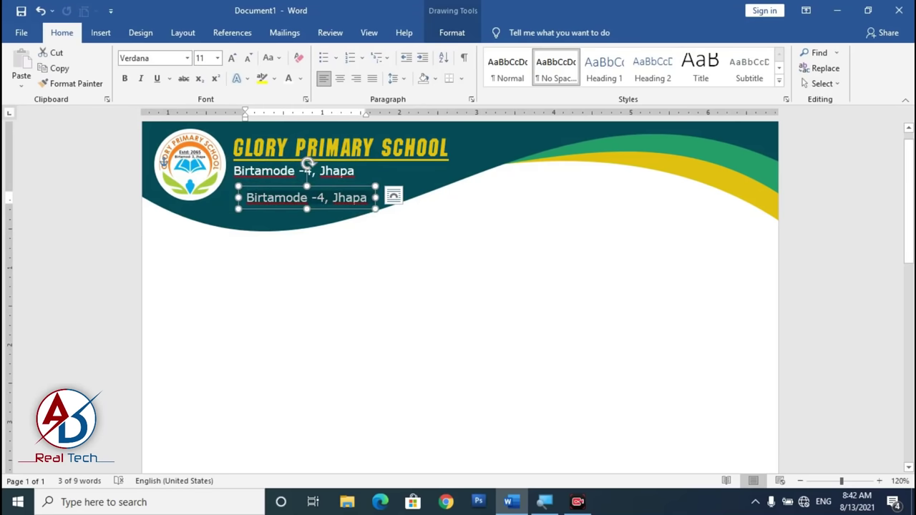
pyautogui.press('BackSpace')
pyautogui.write('Ph. ')
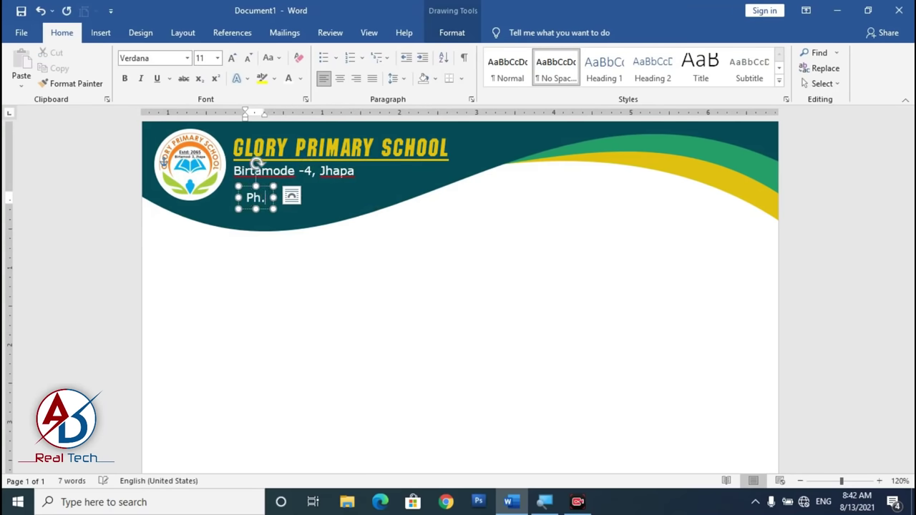
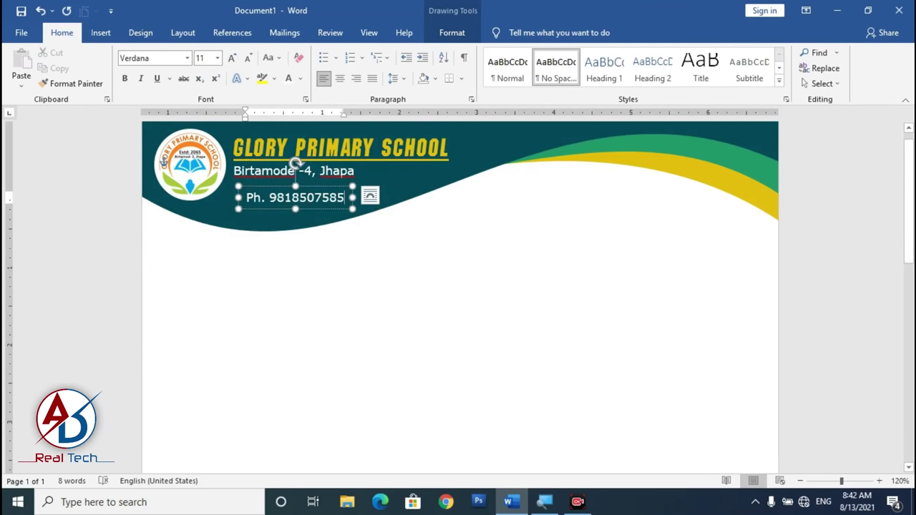
pyautogui.hotkey('ctrl', 'a')
# - Shrink the phone line one size, make it bold, and place it above the school title
pyautogui.click(249, 57)
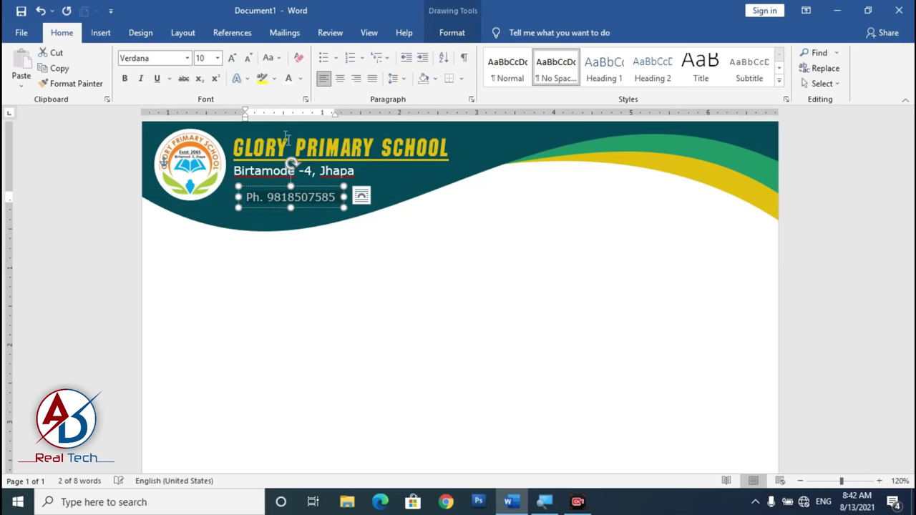
pyautogui.moveTo(321, 188); pyautogui.dragTo(430, 135)
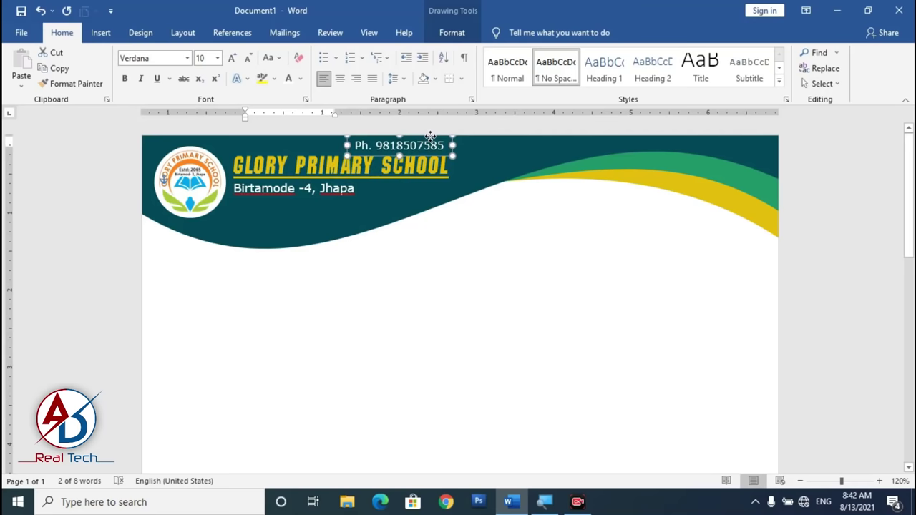
pyautogui.click(125, 78)
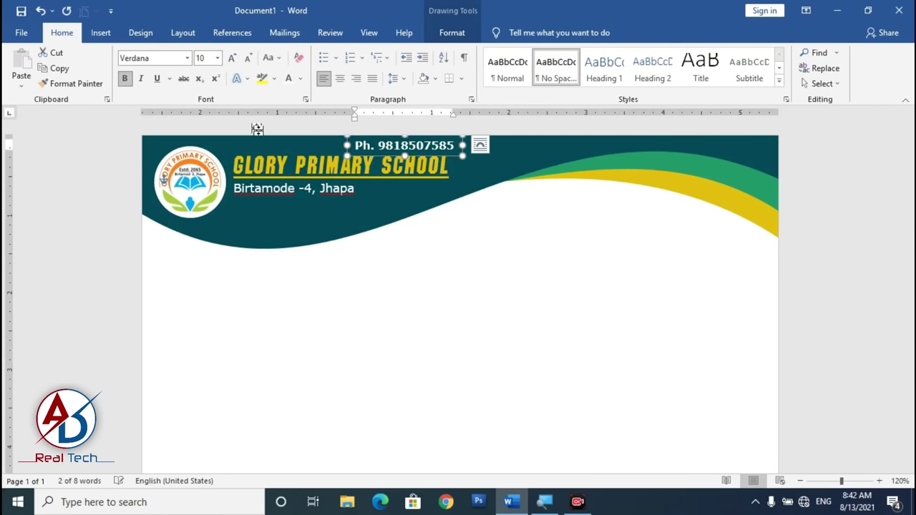
pyautogui.press('Left')
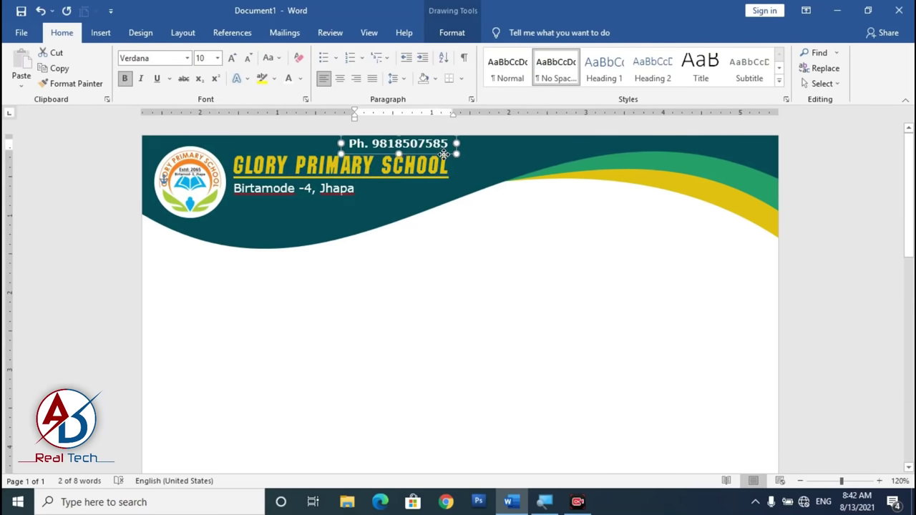
pyautogui.press('Left')
pyautogui.press('Left')
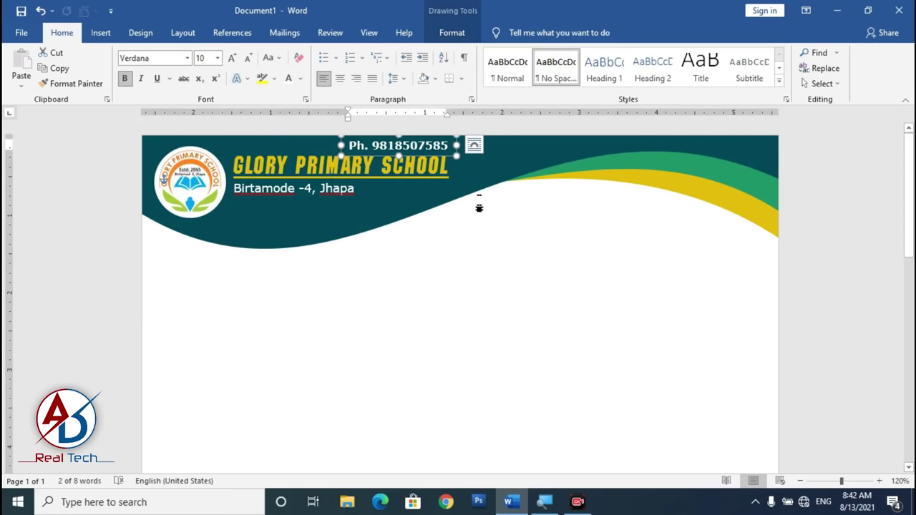
pyautogui.press('Left')
pyautogui.press('Left')
# - Copy the address box just below the original and change its text to 'Estd: 2018'
pyautogui.click(491, 249)
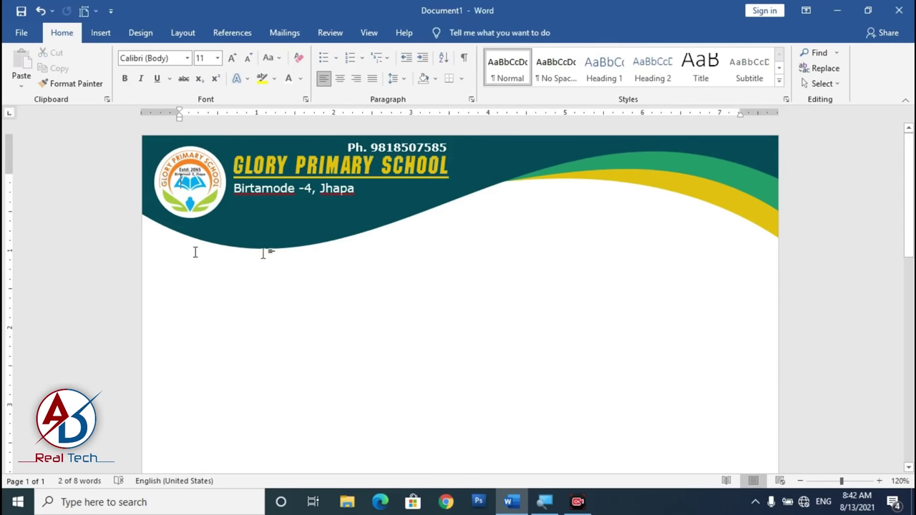
pyautogui.keyDown('ctrl'); pyautogui.scroll(-1, 392, 336); pyautogui.keyUp('ctrl')
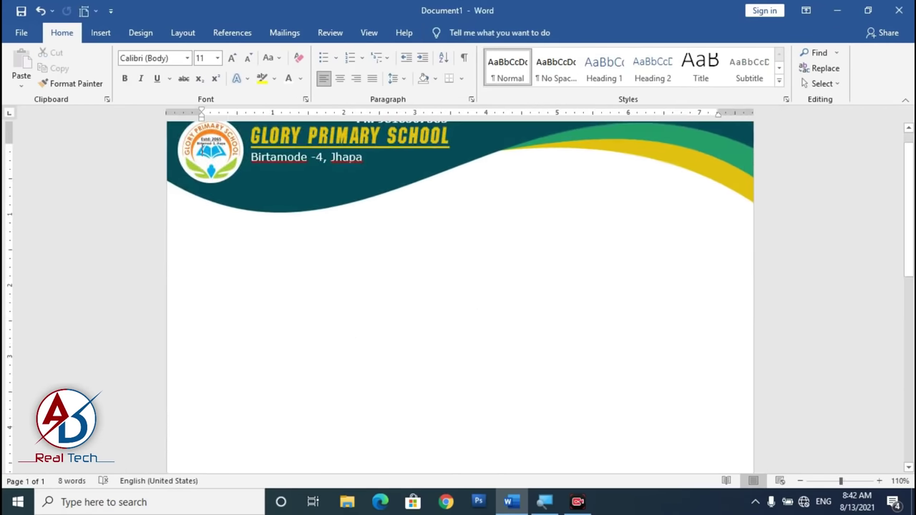
pyautogui.scroll(1, 343, 235)
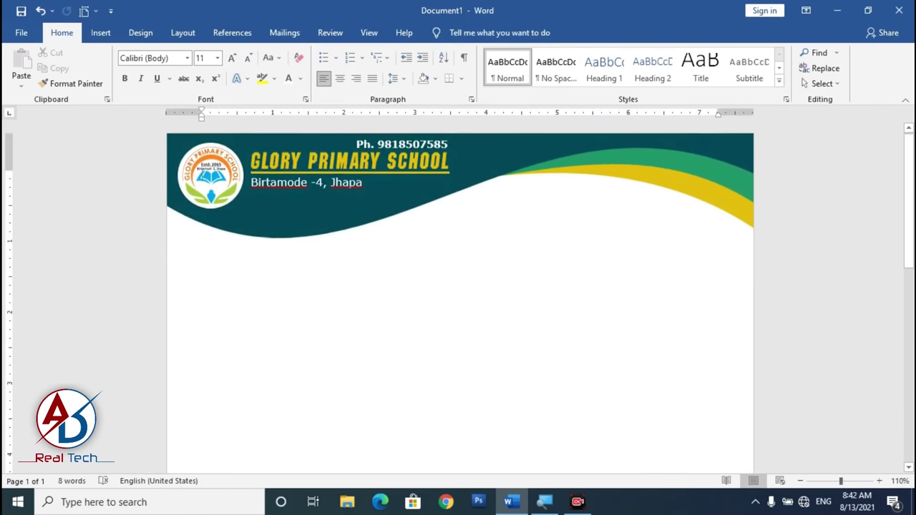
pyautogui.click(303, 190)
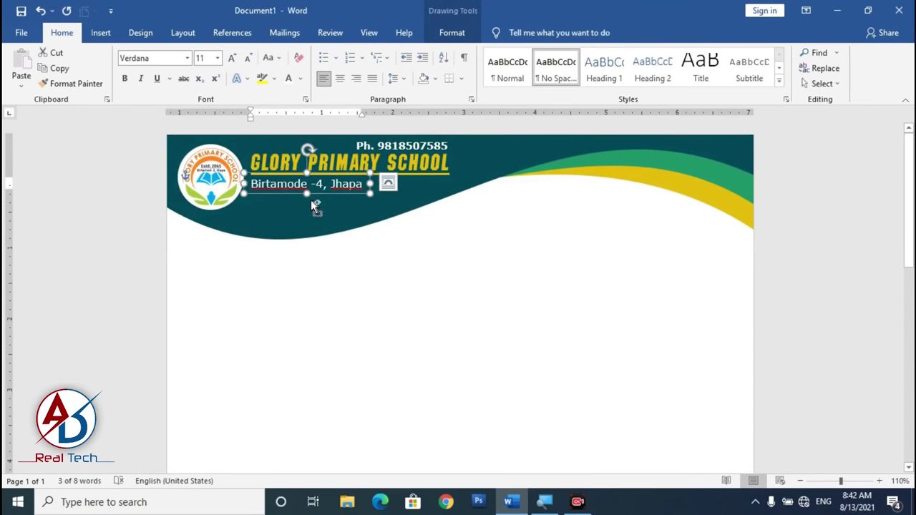
pyautogui.keyDown('ctrl'); pyautogui.moveTo(315, 201); pyautogui.dragTo(326, 210); pyautogui.keyUp('ctrl')
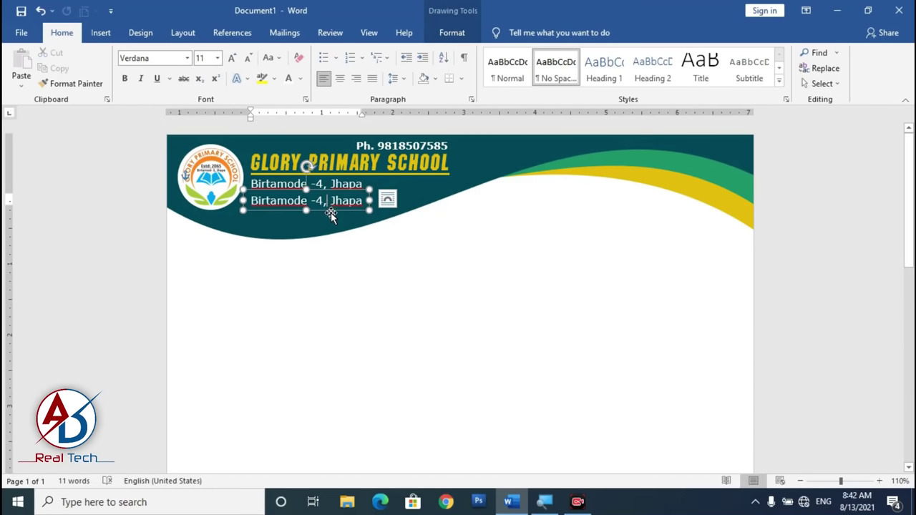
pyautogui.hotkey('ctrl', 'a')
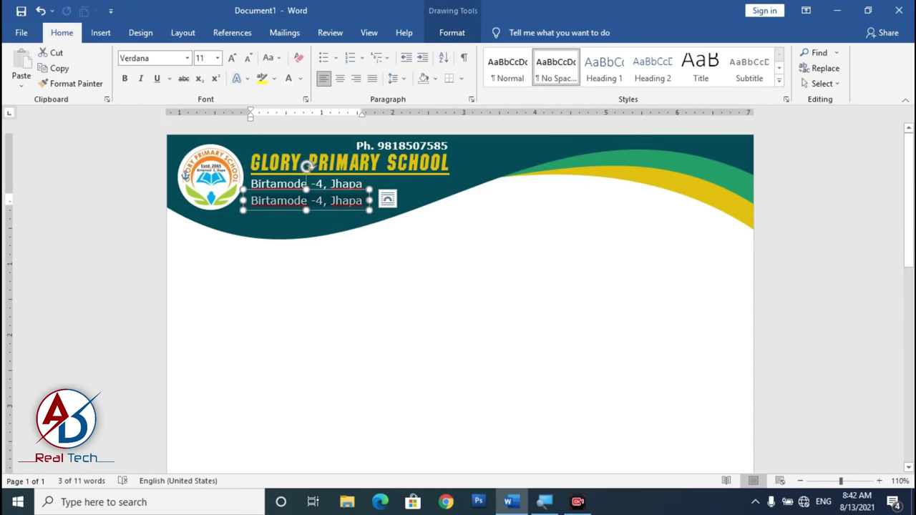
pyautogui.write('E')
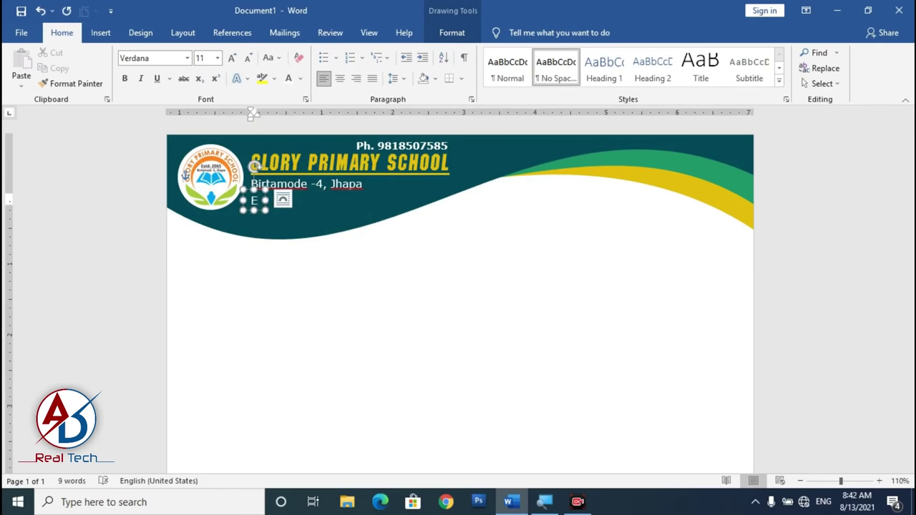
pyautogui.write('std')
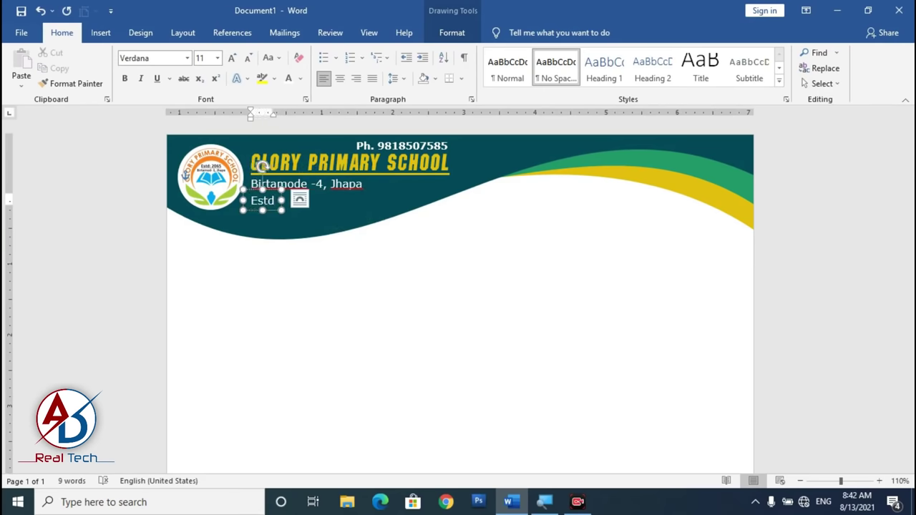
pyautogui.press('BackSpace')
pyautogui.press('BackSpace')
pyautogui.press('BackSpace')
pyautogui.write('std')
pyautogui.write(': 2')
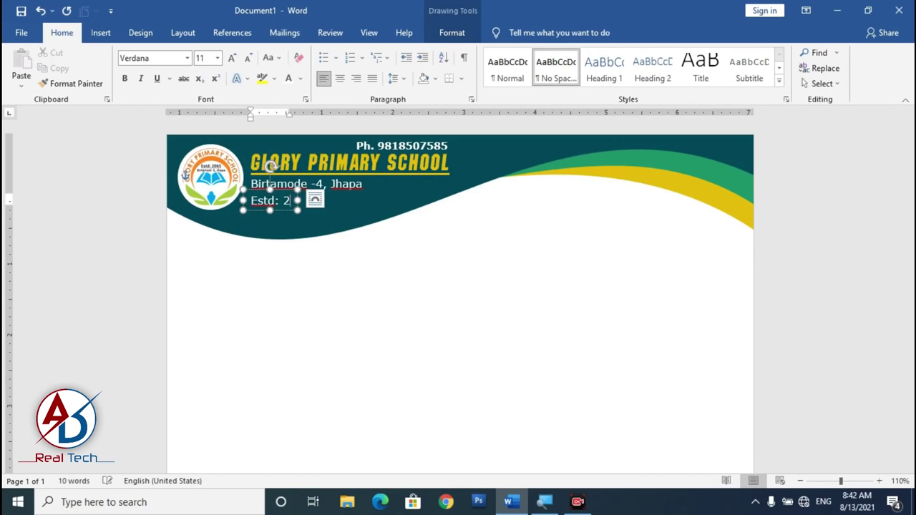
pyautogui.write('01')
pyautogui.press('BackSpace')
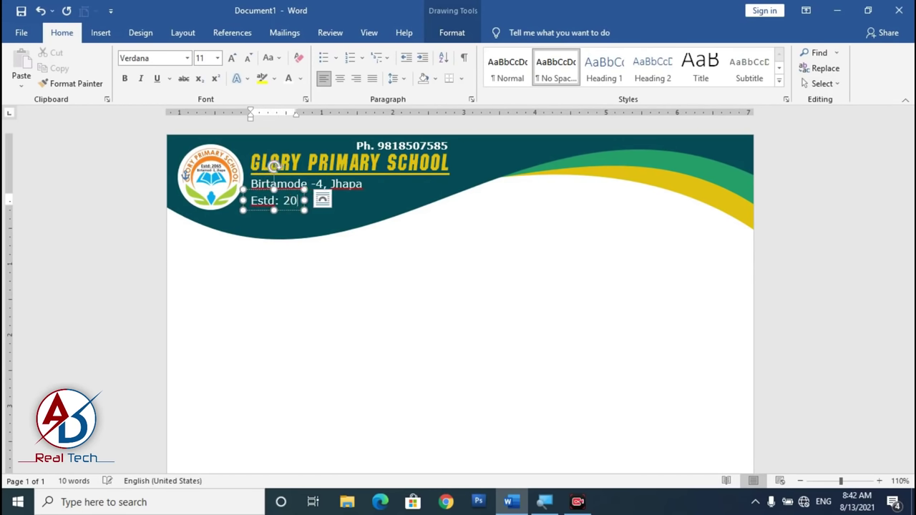
pyautogui.write('18')
# - Format 'Estd: 2018' as 14 pt bold yellow and nudge it into place
pyautogui.hotkey('ctrl', 'a')
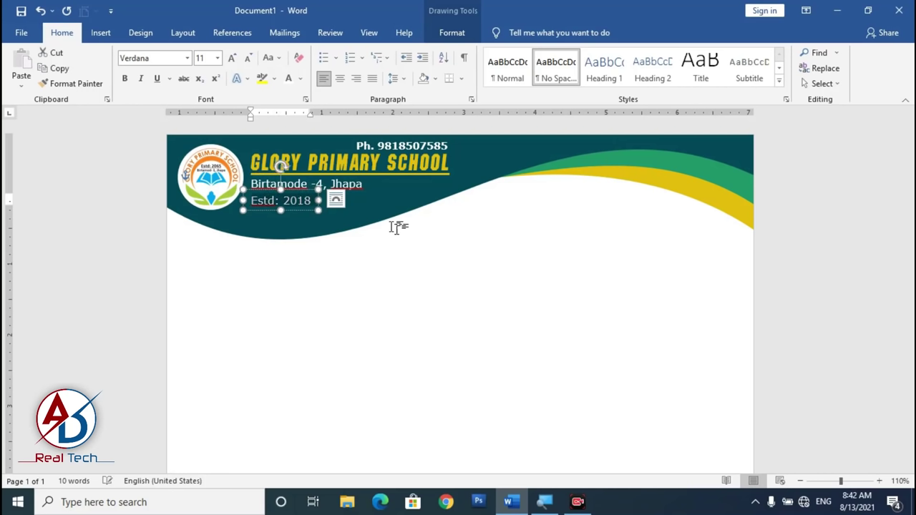
pyautogui.click(232, 58)
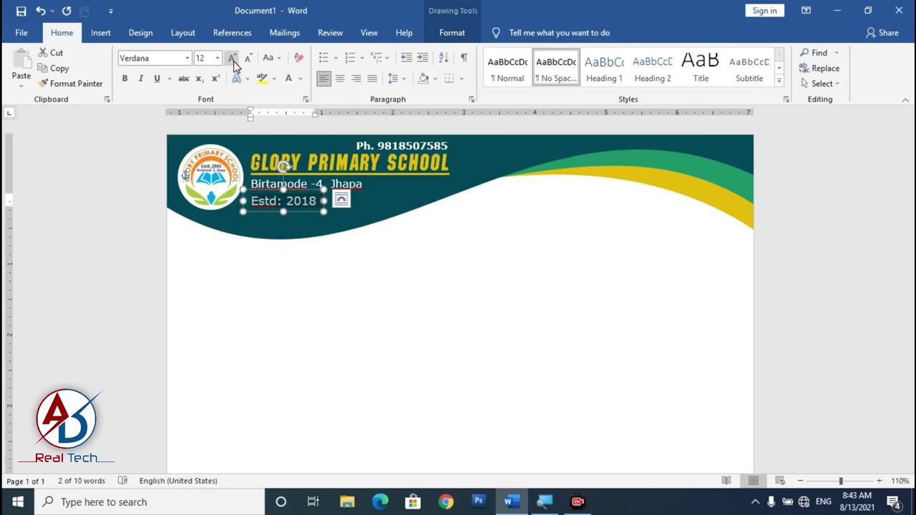
pyautogui.click(232, 58)
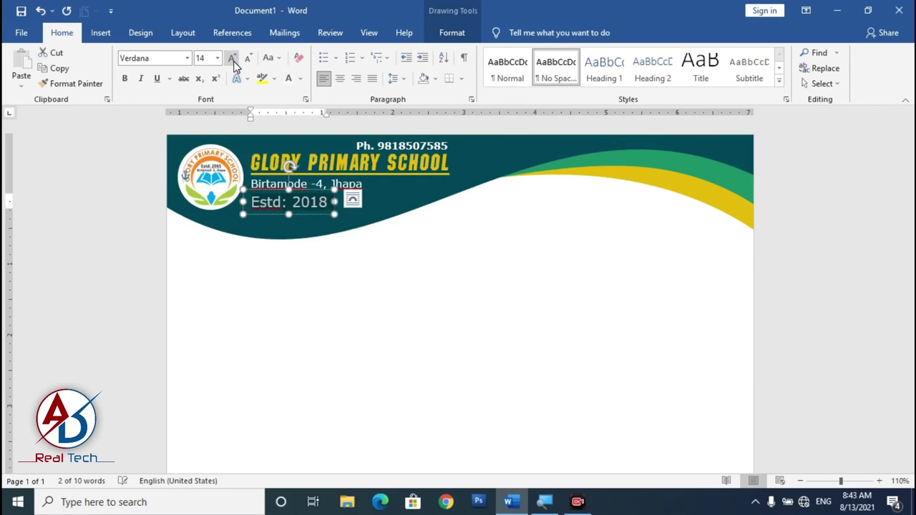
pyautogui.click(125, 78)
pyautogui.moveTo(307, 187); pyautogui.dragTo(304, 184)
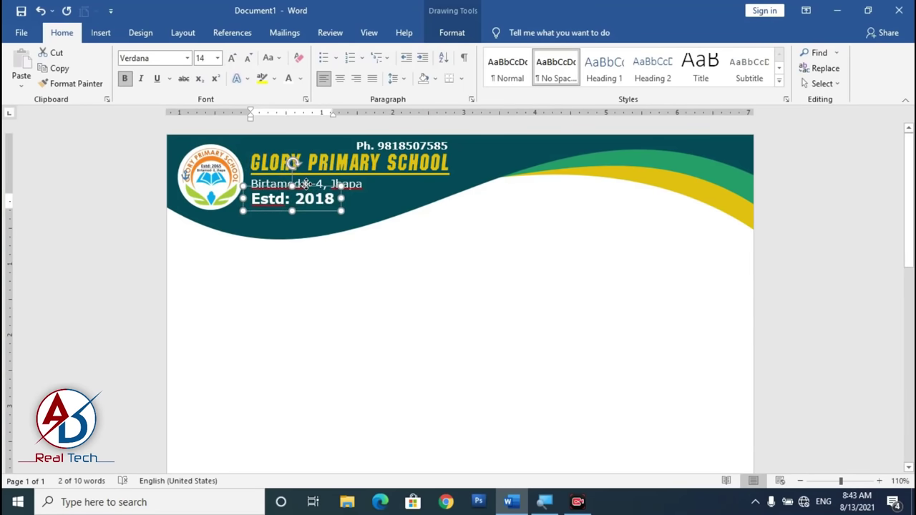
pyautogui.click(300, 79)
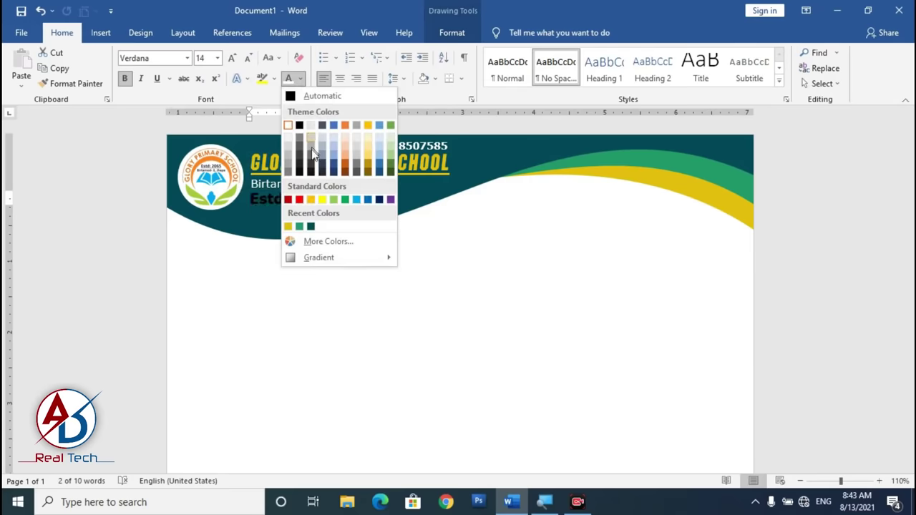
pyautogui.click(288, 226)
pyautogui.click(422, 295)
pyautogui.scroll(-3, 433, 286)
pyautogui.scroll(-3, 438, 290)
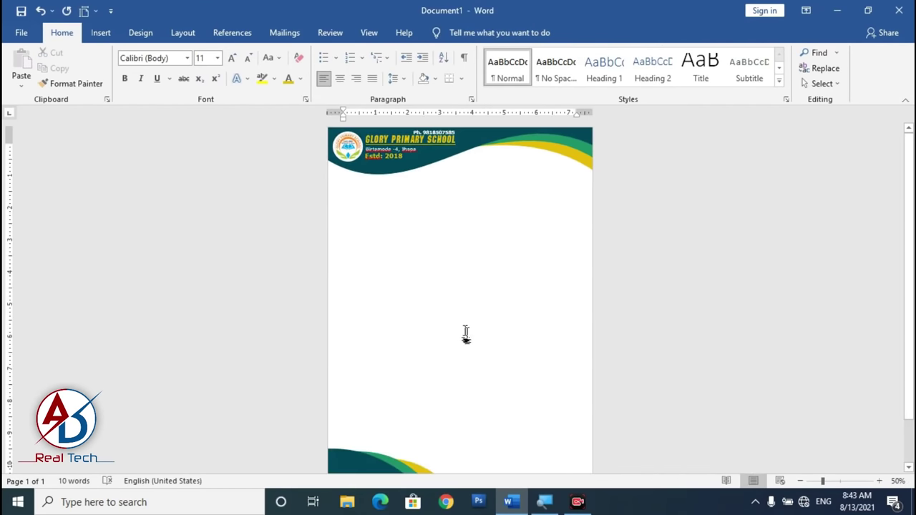
pyautogui.scroll(5, 469, 331)
pyautogui.scroll(3, 474, 329)
pyautogui.scroll(1, 358, 250)
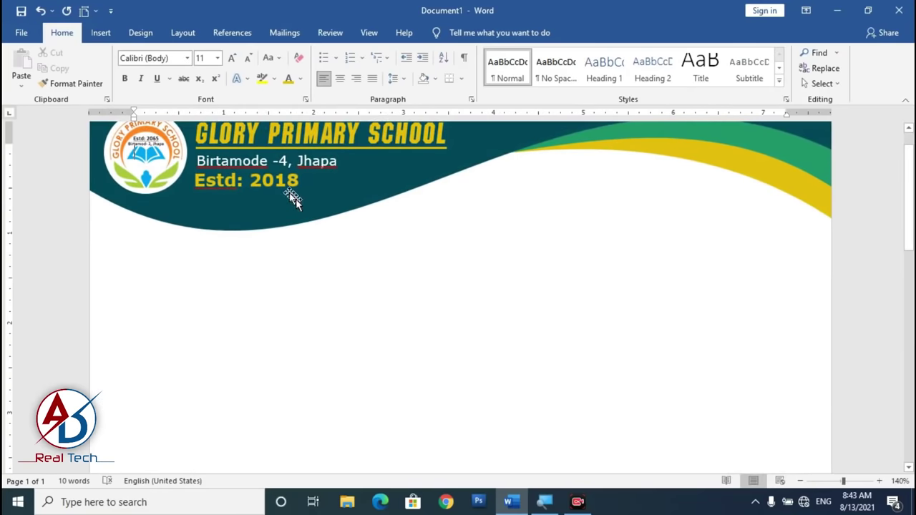
# - Duplicate the address box beneath 'Estd: 2018' and replace its text with the school's email address
pyautogui.click(281, 189)
pyautogui.click(278, 166)
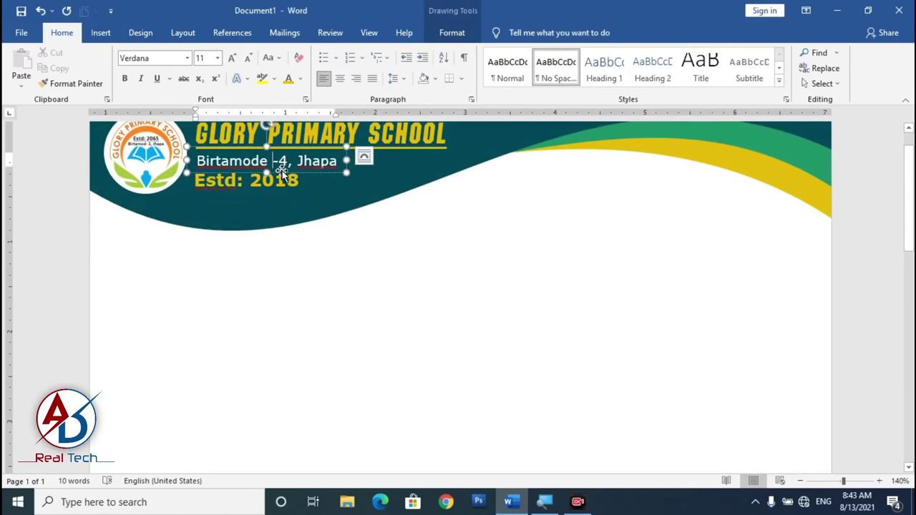
pyautogui.hotkey('ctrl', 'c')
pyautogui.hotkey('ctrl', 'v')
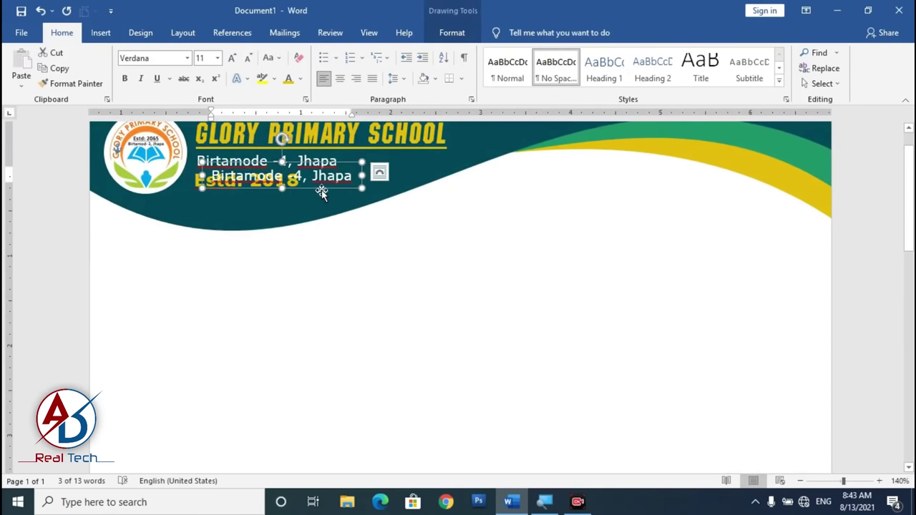
pyautogui.moveTo(321, 192); pyautogui.dragTo(305, 211)
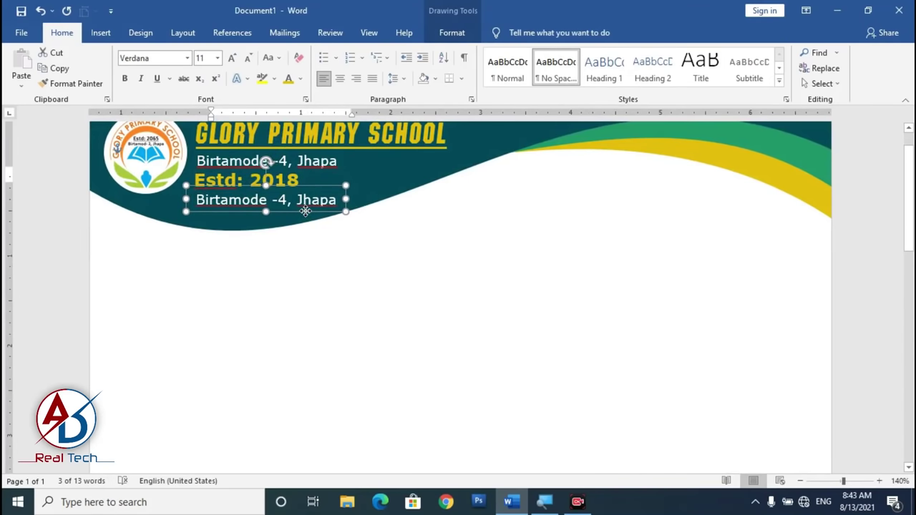
pyautogui.moveTo(306, 210); pyautogui.dragTo(305, 212)
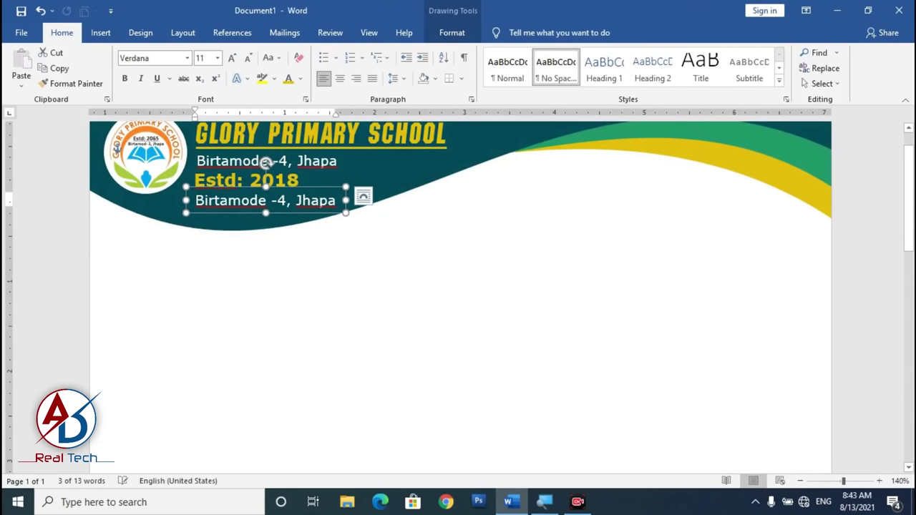
pyautogui.click(328, 215)
pyautogui.hotkey('ctrl', 'a')
pyautogui.write('Ema')
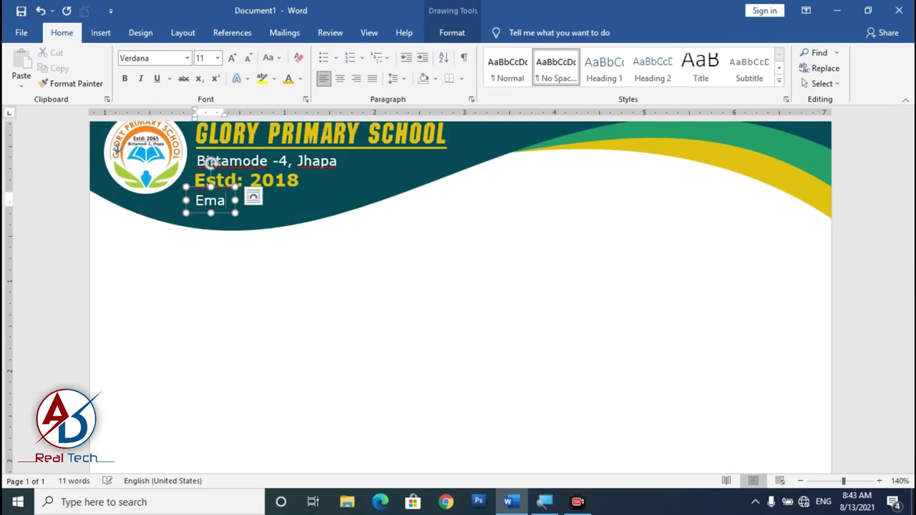
pyautogui.write('il: ')
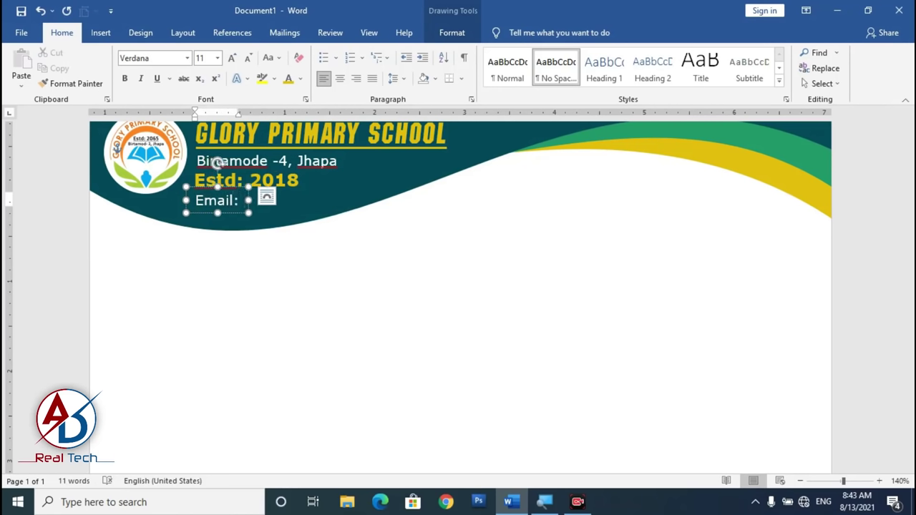
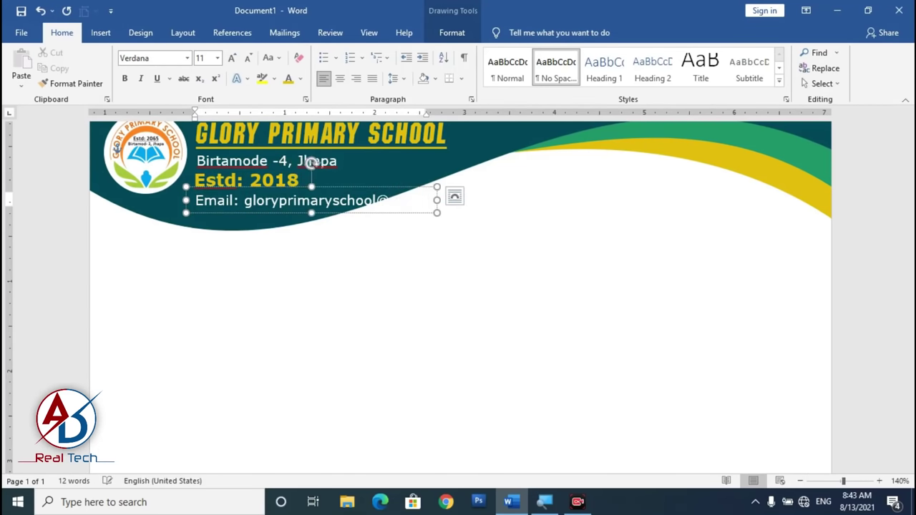
# - Shrink the email line to 7 pt
pyautogui.hotkey('ctrl', 'a')
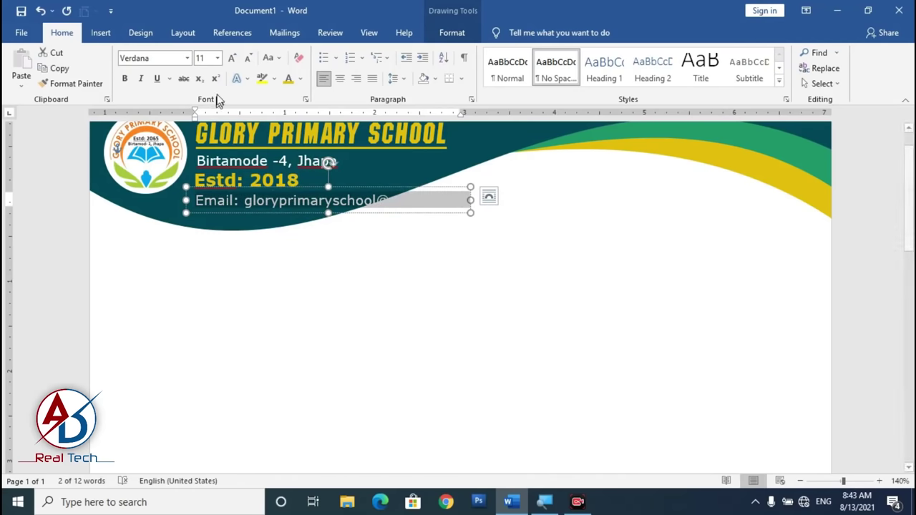
pyautogui.click(246, 59)
pyautogui.click(247, 59)
pyautogui.click(247, 59)
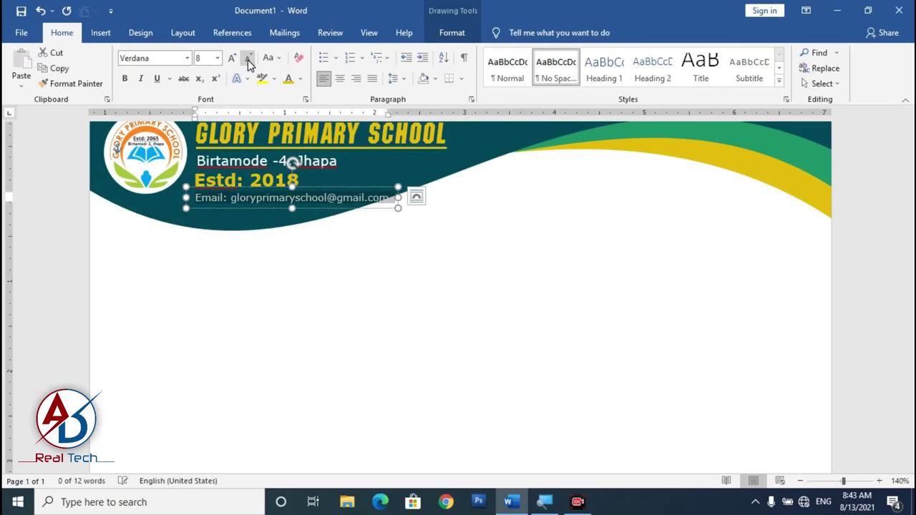
pyautogui.click(246, 59)
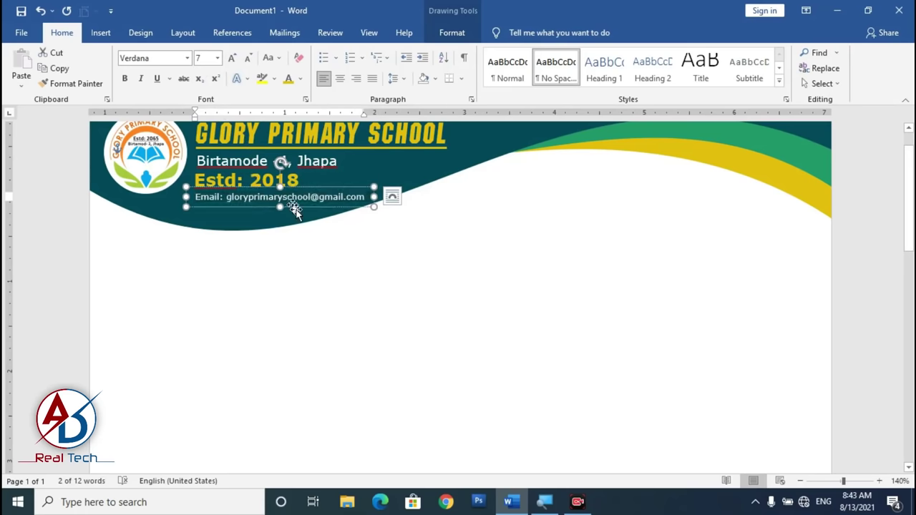
pyautogui.click(401, 277)
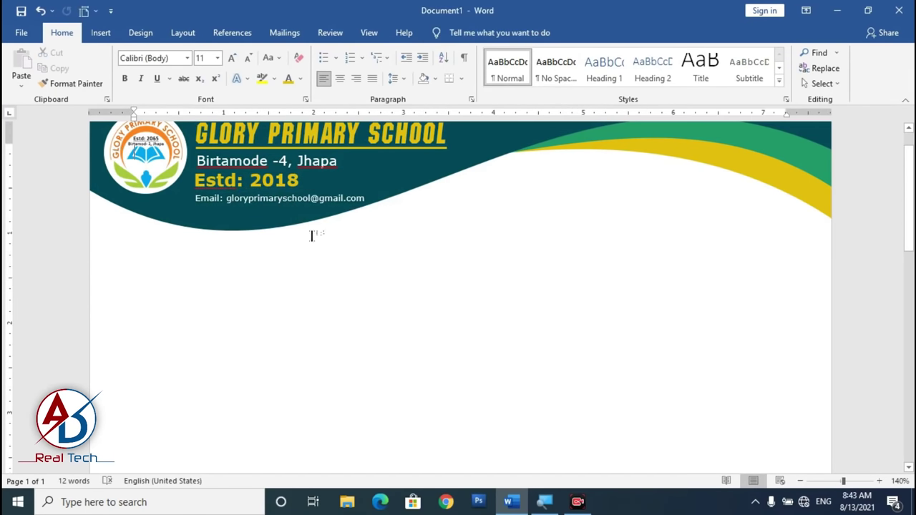
pyautogui.scroll(-7, 313, 231)
pyautogui.scroll(-4, 348, 290)
pyautogui.scroll(2, 360, 301)
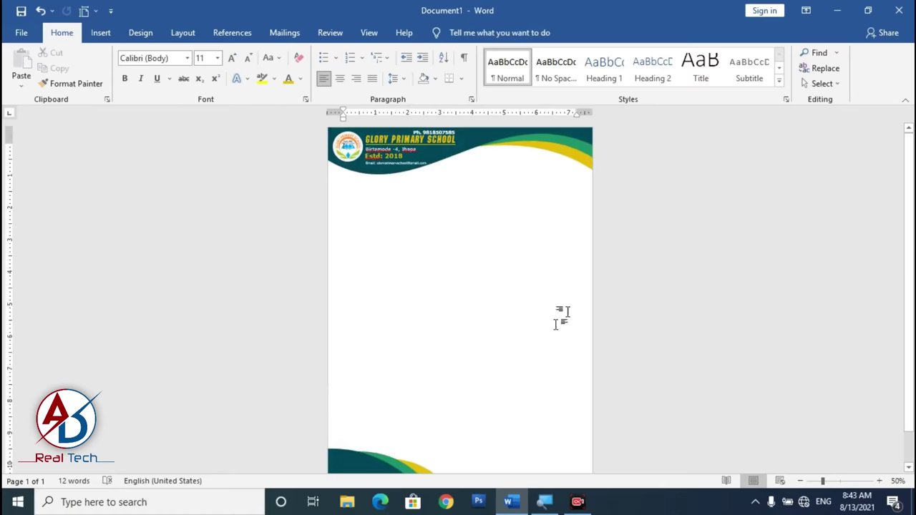
pyautogui.scroll(-2, 492, 230)
pyautogui.scroll(1, 499, 272)
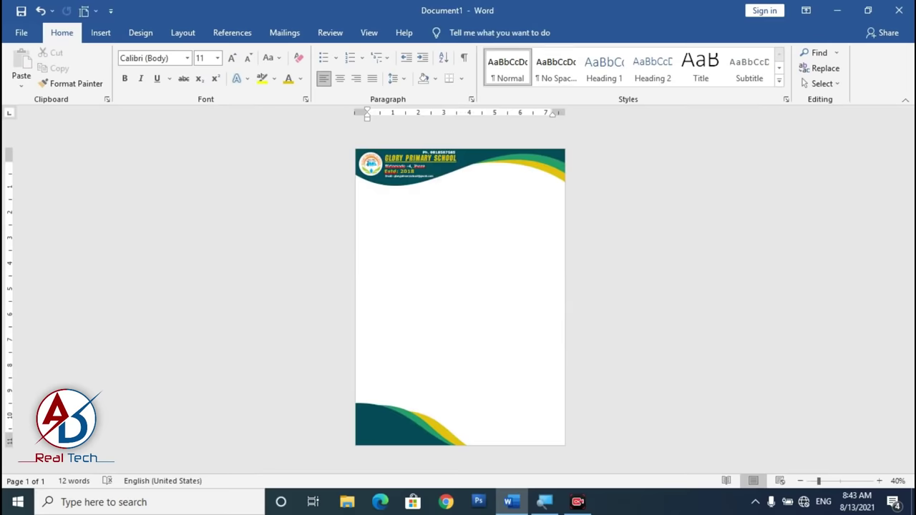
# - Draw a 4.29-inch square mid-page below the header and remove its outline
pyautogui.click(100, 32)
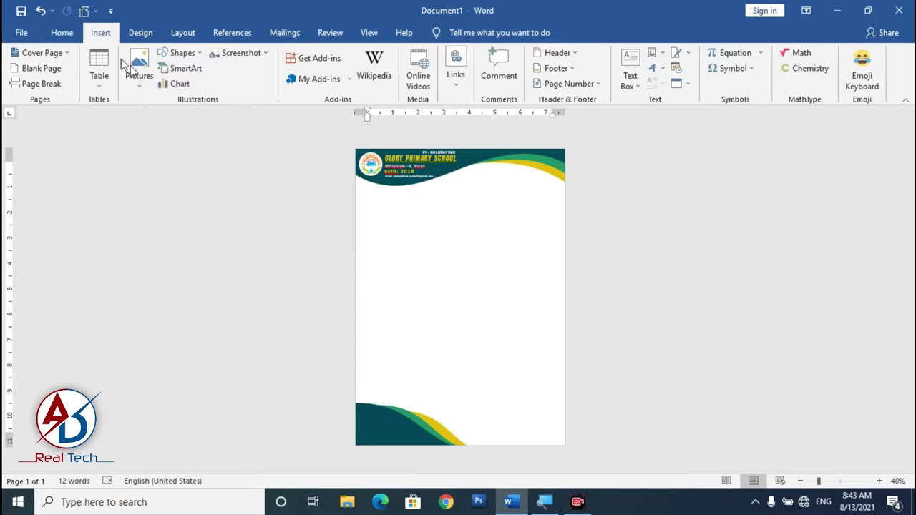
pyautogui.click(187, 54)
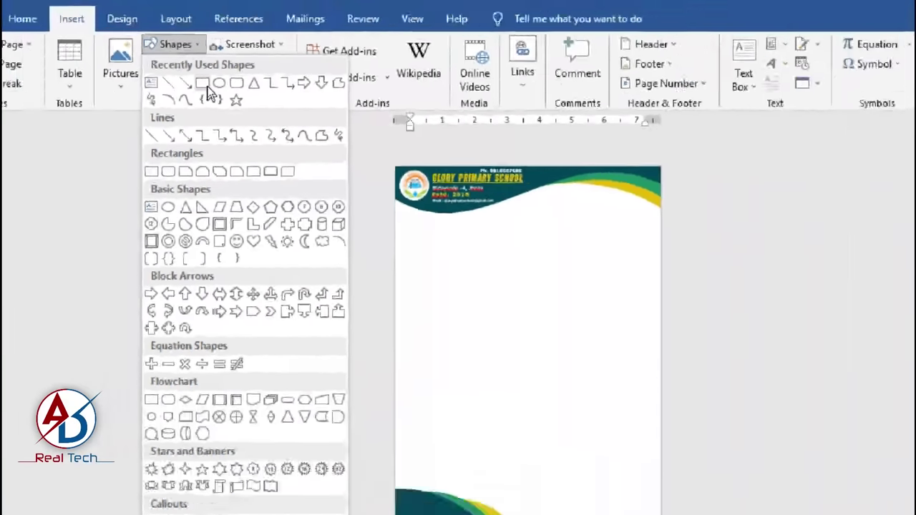
pyautogui.click(206, 84)
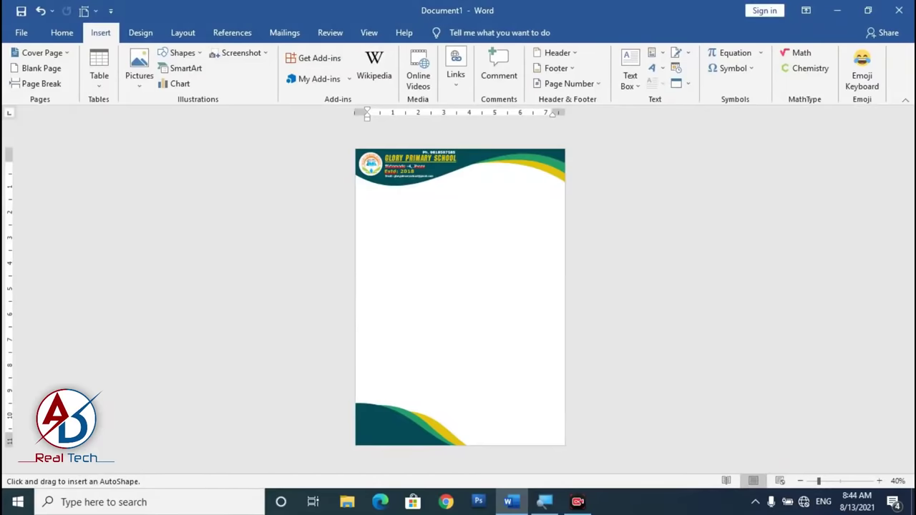
pyautogui.moveTo(399, 223); pyautogui.dragTo(509, 332)
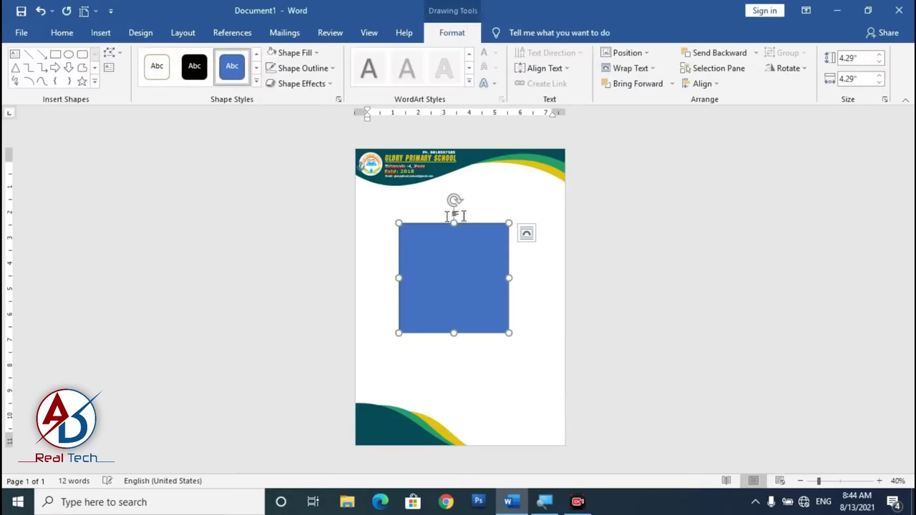
pyautogui.moveTo(477, 284); pyautogui.dragTo(471, 297)
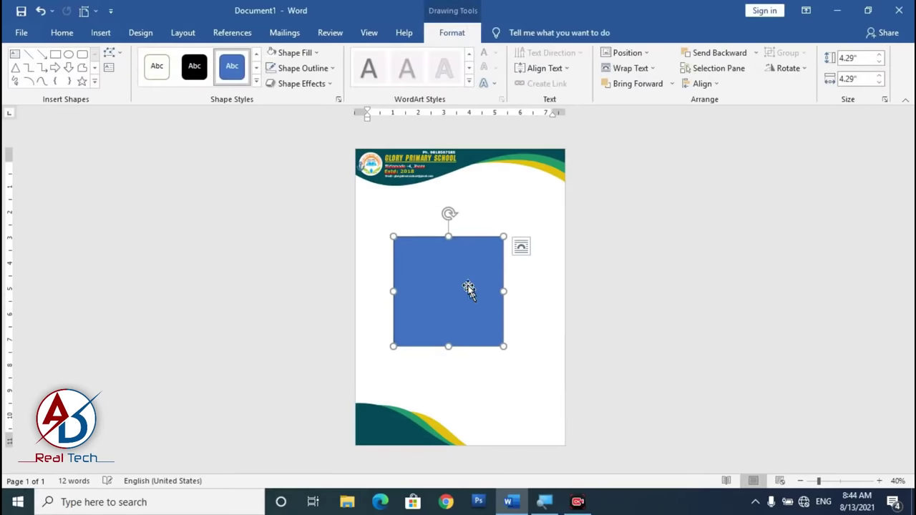
pyautogui.click(303, 68)
pyautogui.click(296, 213)
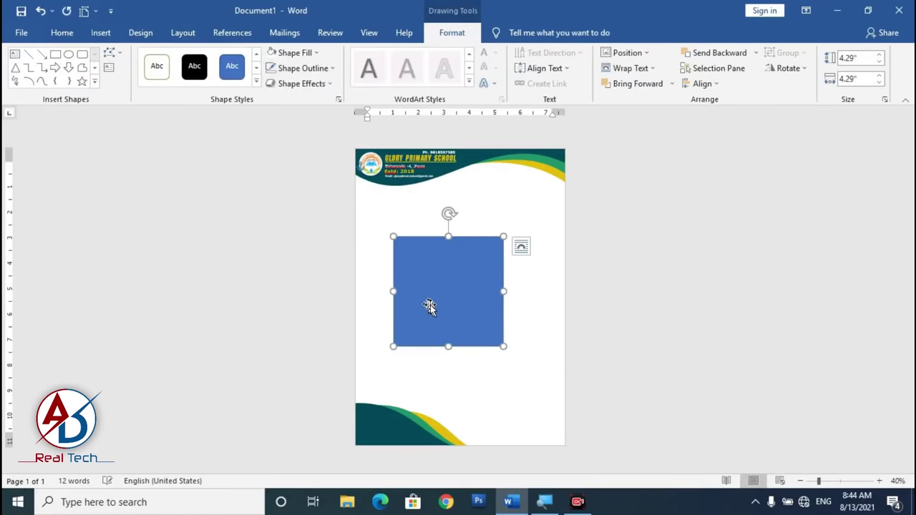
# - Set the square to Picture or texture fill and browse for a picture on the computer
pyautogui.rightClick(463, 282)
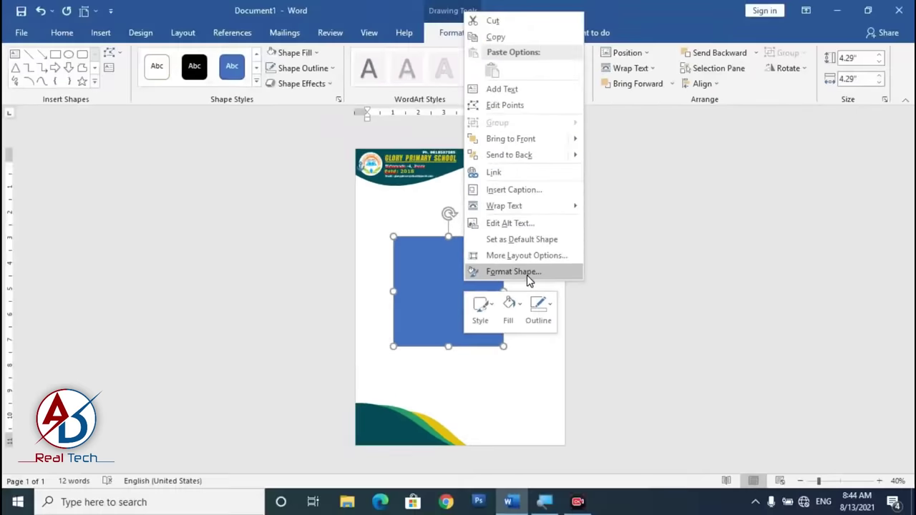
pyautogui.click(527, 276)
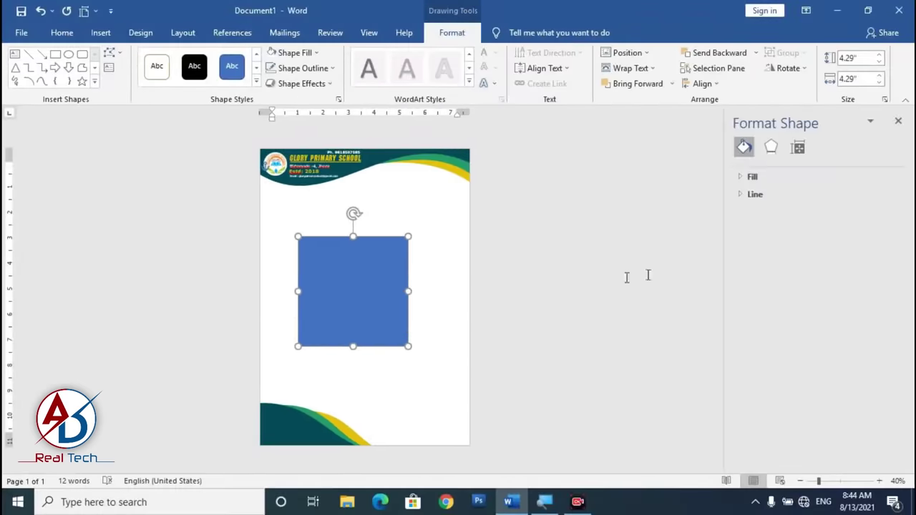
pyautogui.click(747, 176)
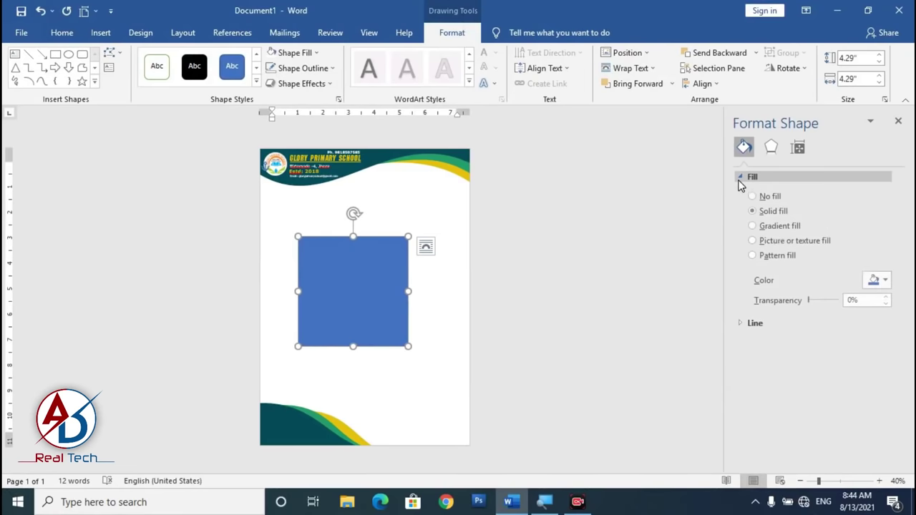
pyautogui.click(789, 242)
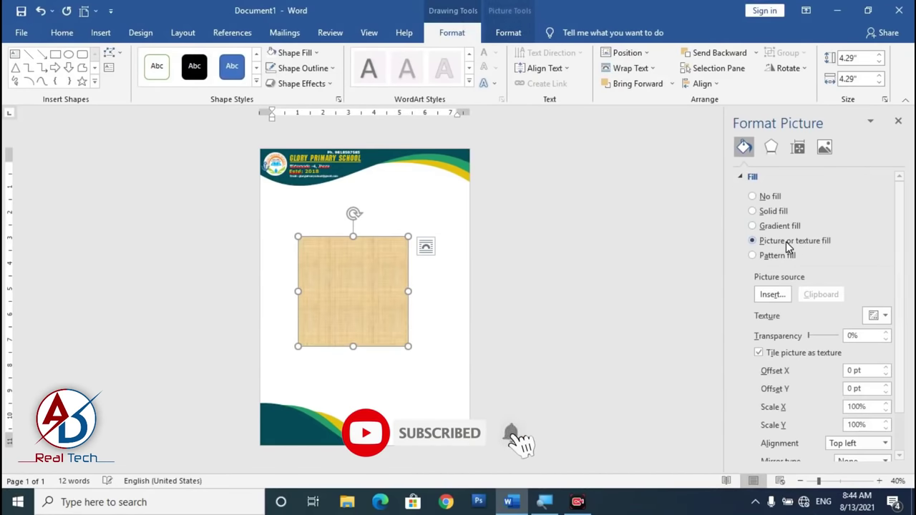
pyautogui.click(775, 299)
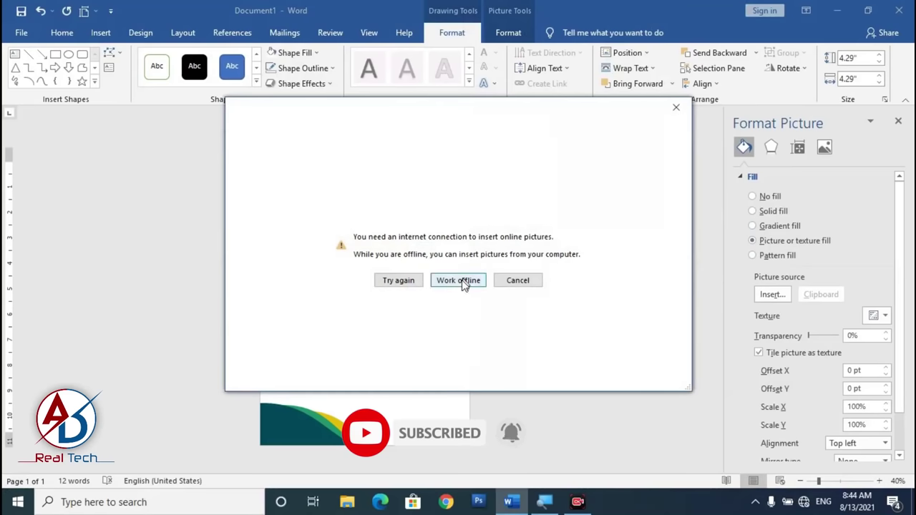
pyautogui.click(512, 282)
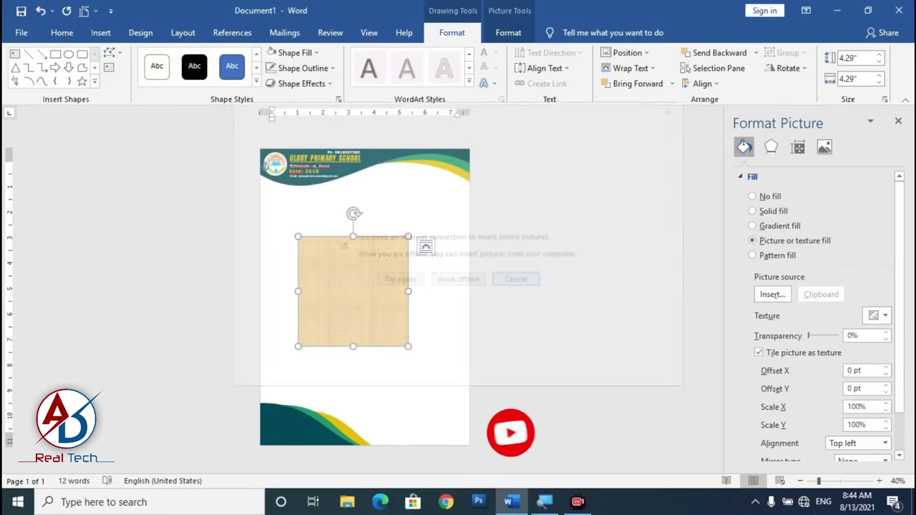
pyautogui.click(774, 294)
pyautogui.click(459, 281)
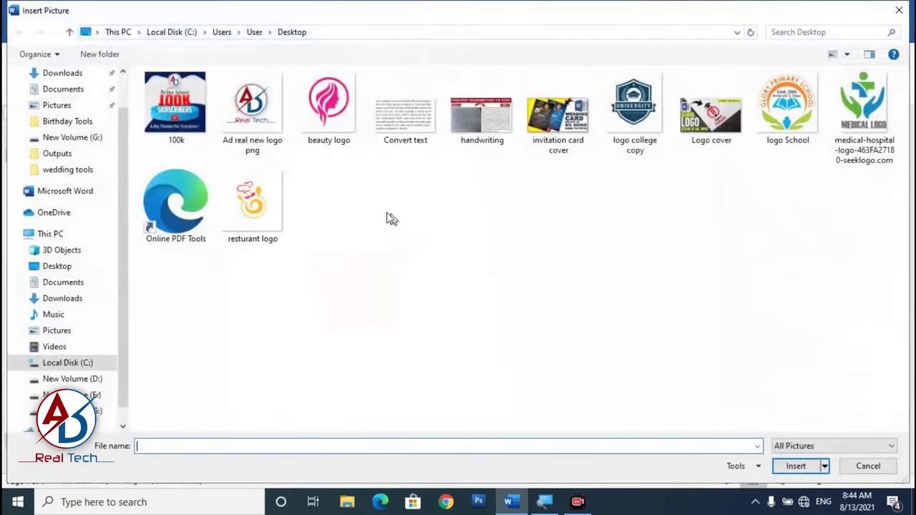
# - Fill the square with the 'logo School' image from the Desktop
pyautogui.click(801, 111)
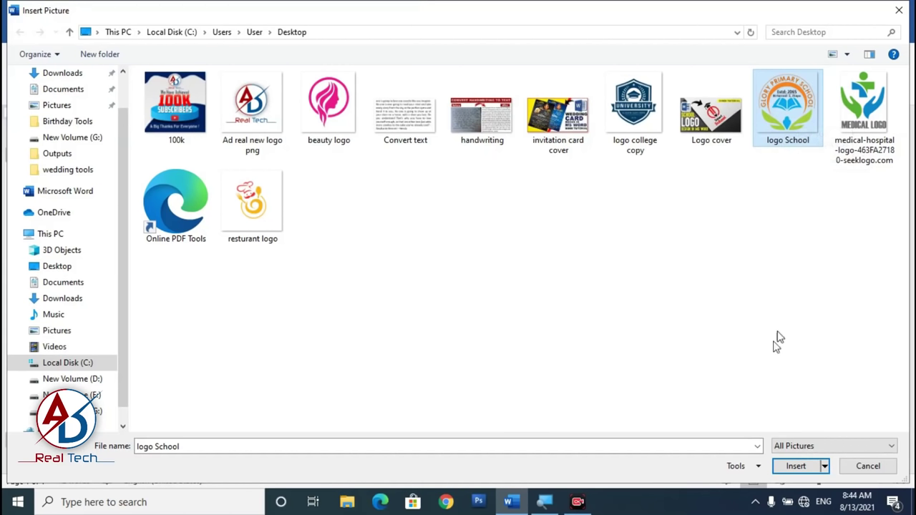
pyautogui.click(797, 467)
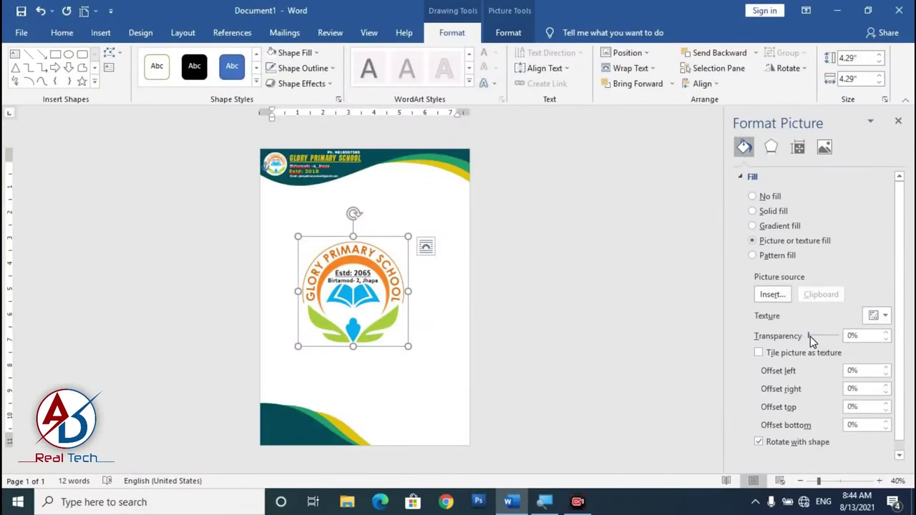
# - Fade the logo fill to about 74% transparency and shift it slightly right
pyautogui.moveTo(810, 337); pyautogui.dragTo(840, 347)
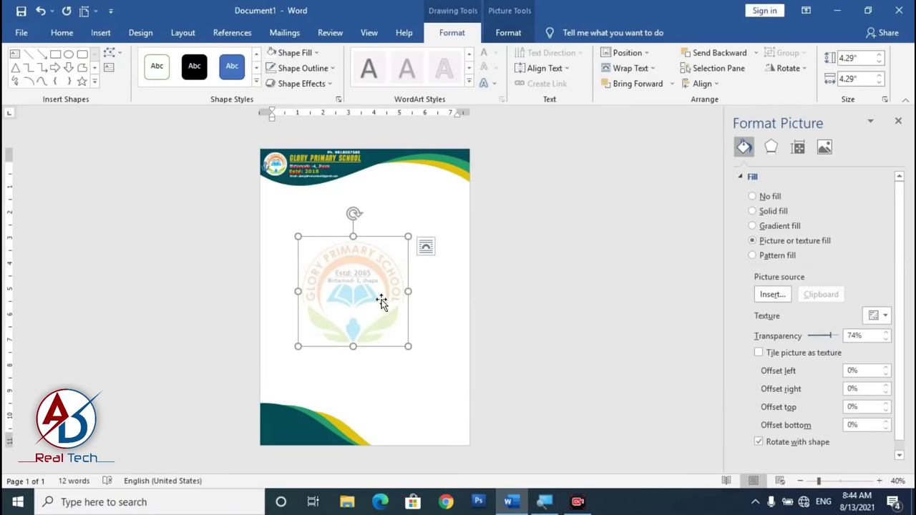
pyautogui.moveTo(381, 302); pyautogui.dragTo(391, 299)
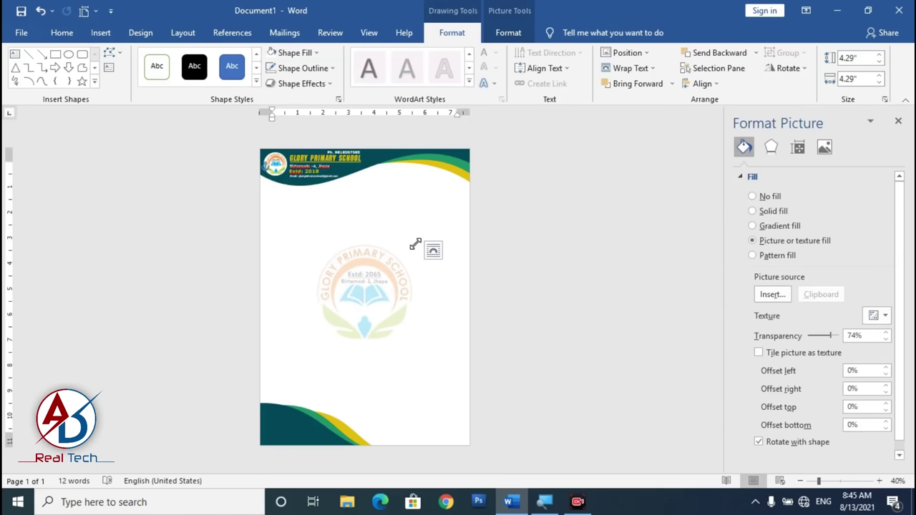
# - Deselect the watermark and close the Format Text Effects pane to inspect the finished page
pyautogui.click(530, 290)
pyautogui.scroll(-1, 529, 290)
pyautogui.scroll(2, 379, 344)
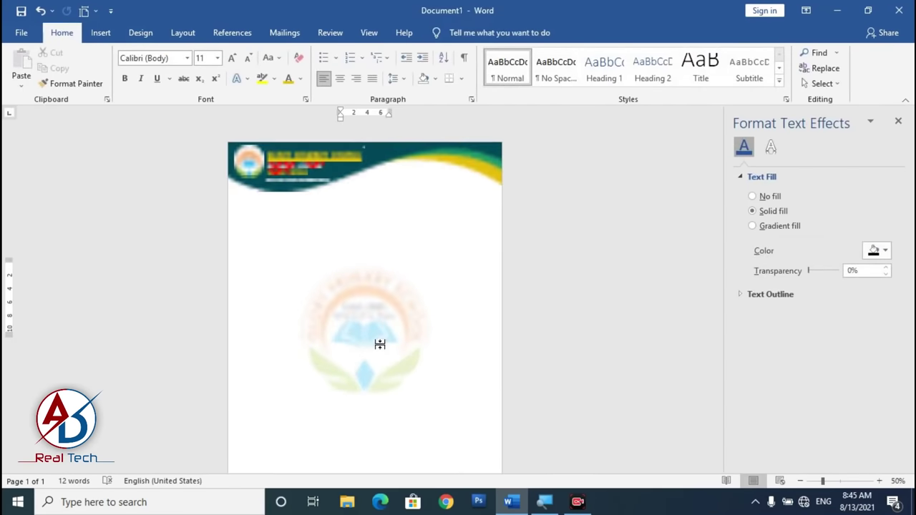
pyautogui.scroll(-1, 385, 344)
pyautogui.scroll(1, 282, 255)
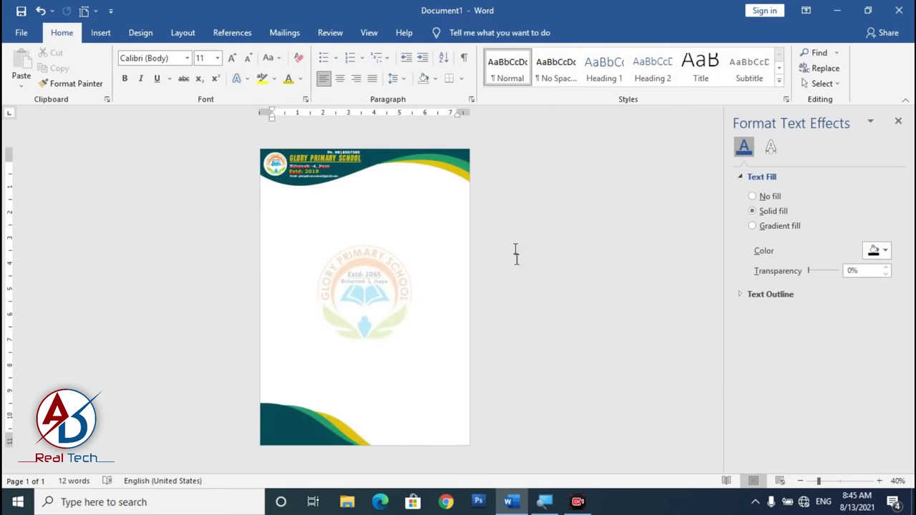
pyautogui.click(898, 121)
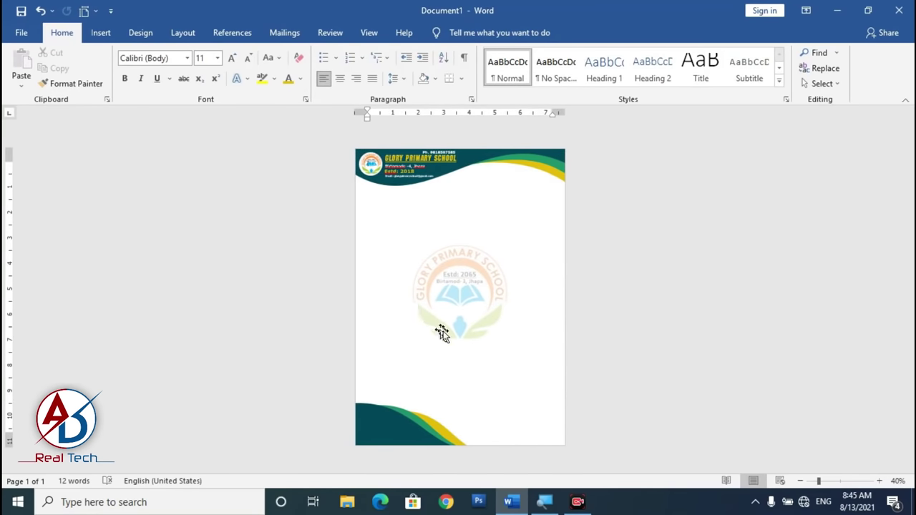
pyautogui.scroll(3, 450, 333)
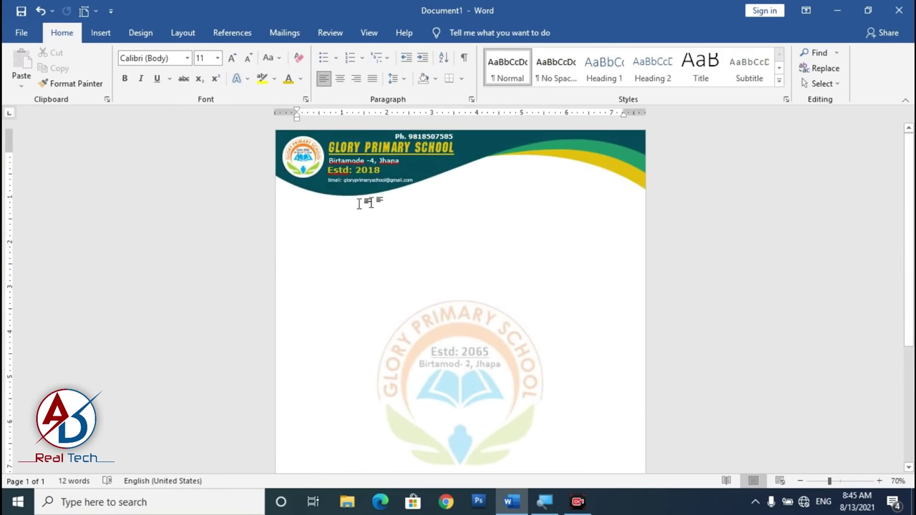
pyautogui.scroll(-2, 429, 300)
pyautogui.scroll(2, 370, 289)
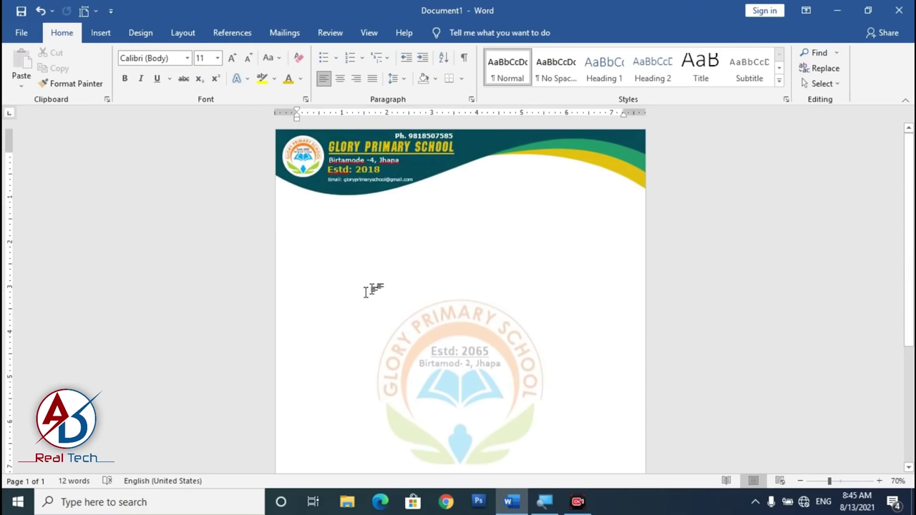
pyautogui.keyDown('ctrl'); pyautogui.scroll(-5, 402, 287); pyautogui.keyUp('ctrl')
pyautogui.keyDown('ctrl'); pyautogui.scroll(3, 402, 288); pyautogui.keyUp('ctrl')
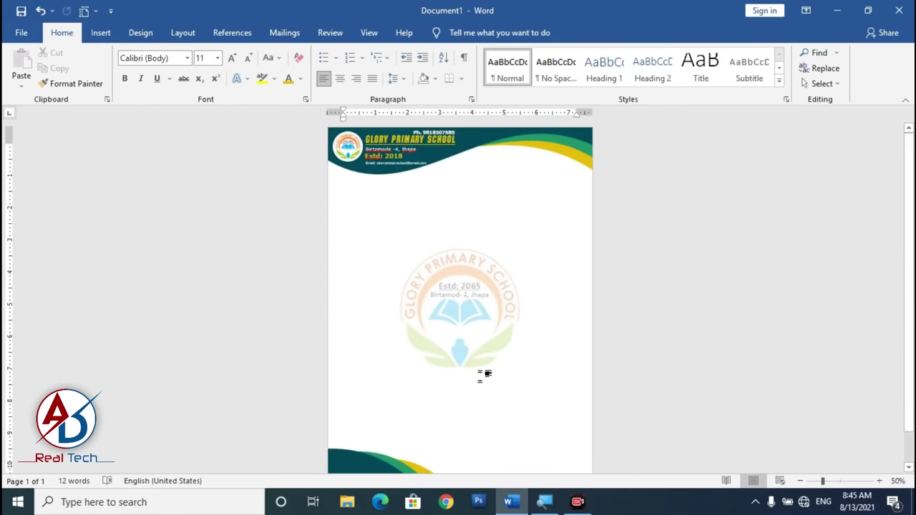
pyautogui.keyDown('ctrl'); pyautogui.scroll(-2, 485, 374); pyautogui.keyUp('ctrl')
pyautogui.keyDown('ctrl'); pyautogui.scroll(-1, 485, 372); pyautogui.keyUp('ctrl')
pyautogui.keyDown('ctrl'); pyautogui.scroll(2, 351, 190); pyautogui.keyUp('ctrl')
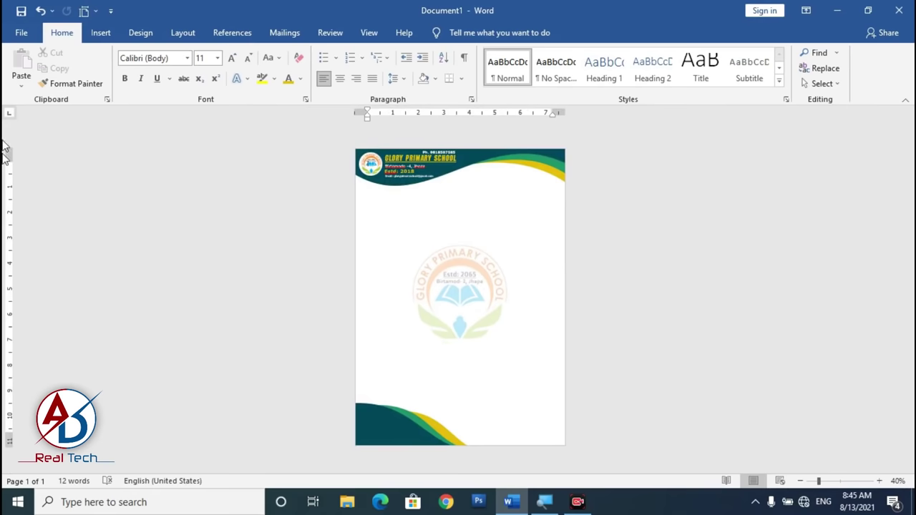
# - Save the document as 'letterpad' in the Documents folder
pyautogui.click(22, 32)
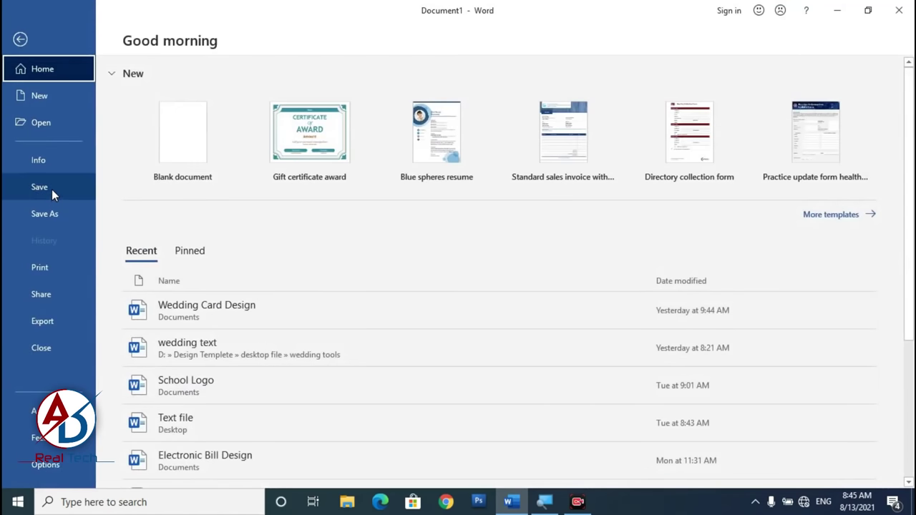
pyautogui.click(45, 213)
pyautogui.click(219, 227)
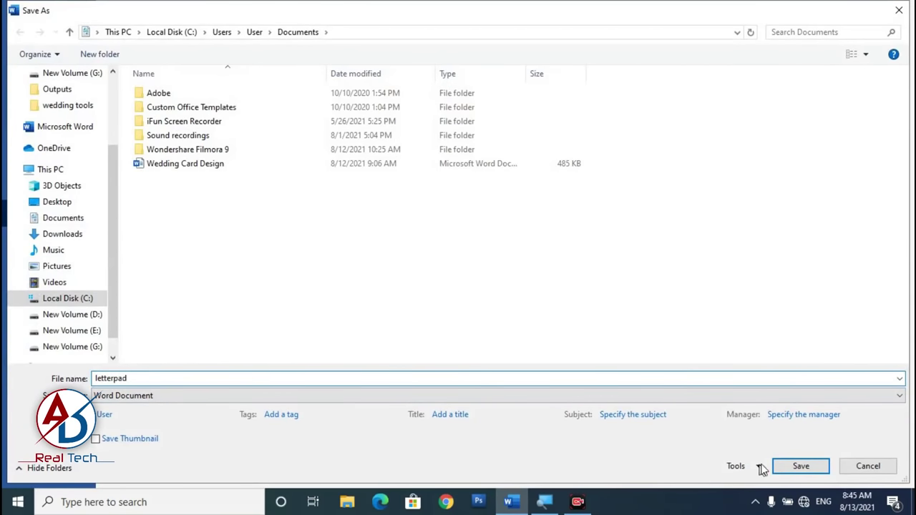
pyautogui.click(800, 466)
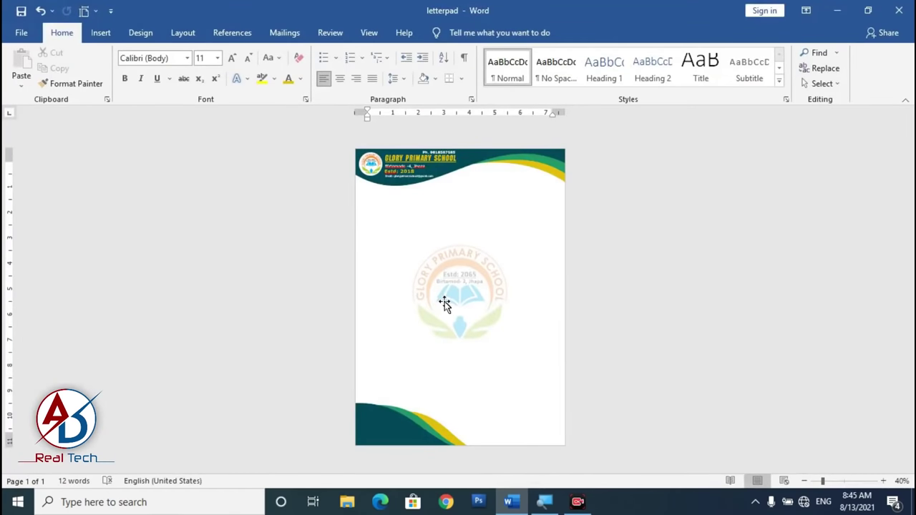
# - Export the letterhead as letterpad.pdf in Documents, opening it after publishing
pyautogui.click(21, 33)
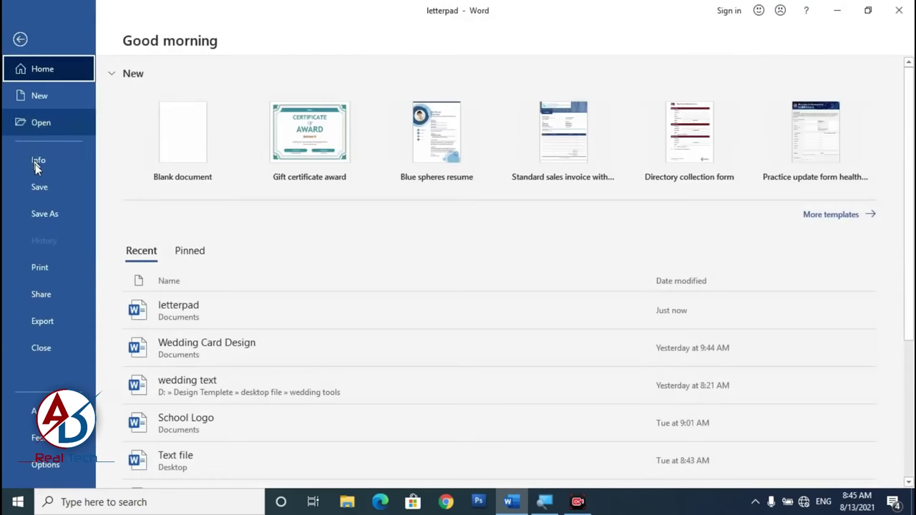
pyautogui.click(54, 215)
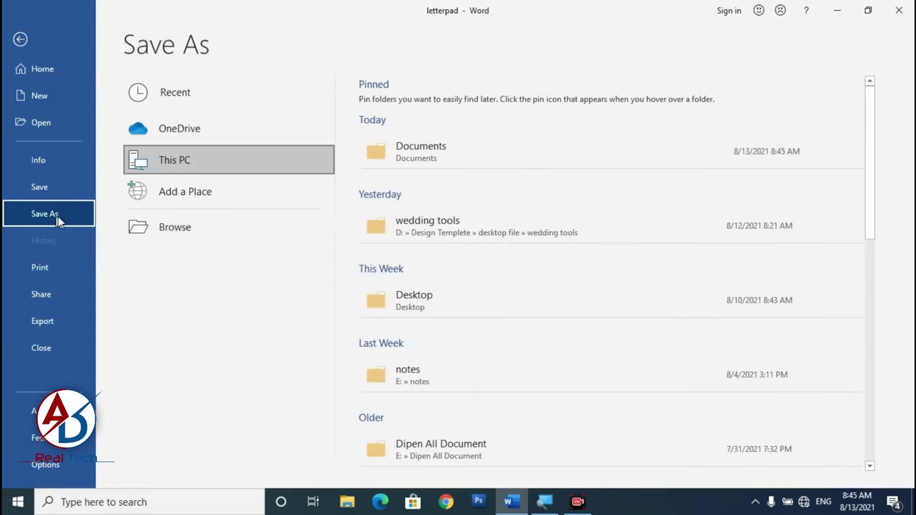
pyautogui.click(190, 239)
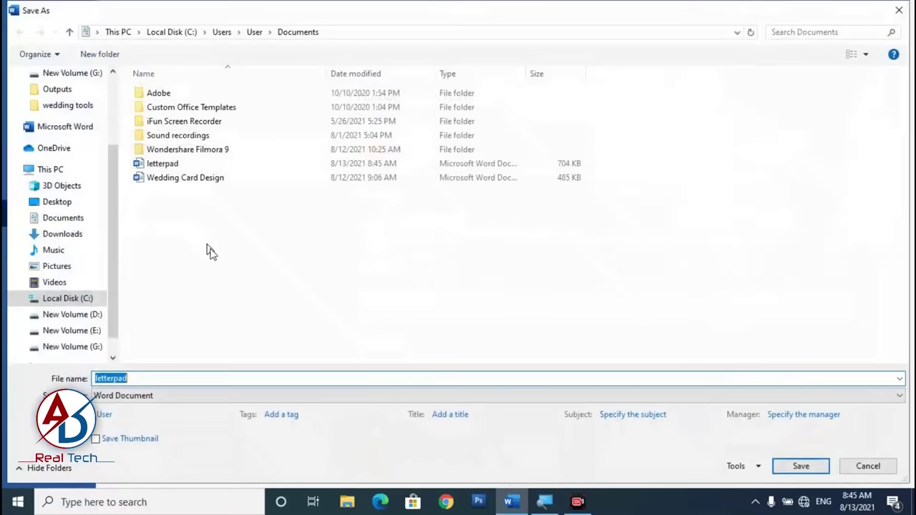
pyautogui.click(172, 399)
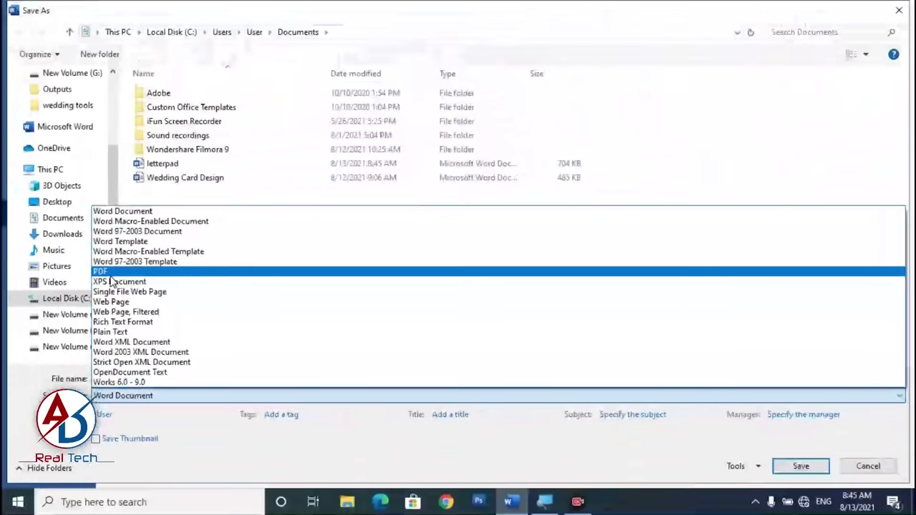
pyautogui.click(109, 274)
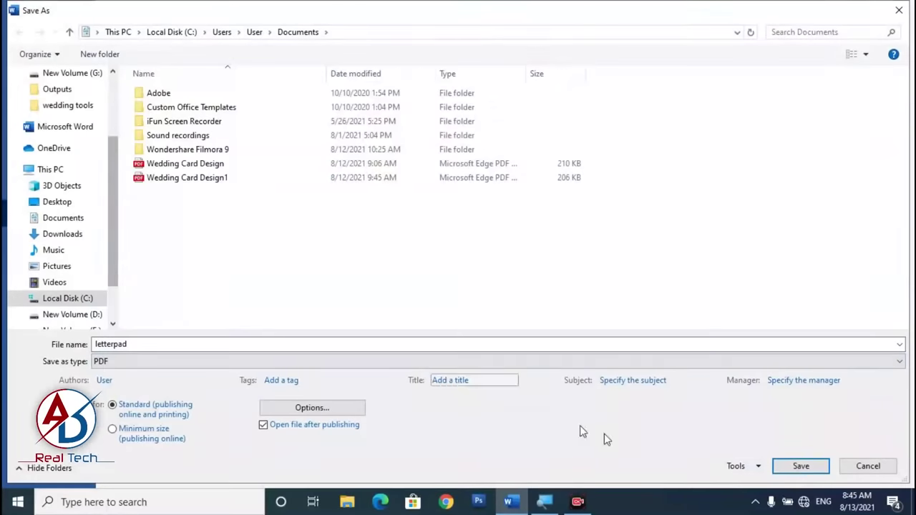
pyautogui.click(806, 474)
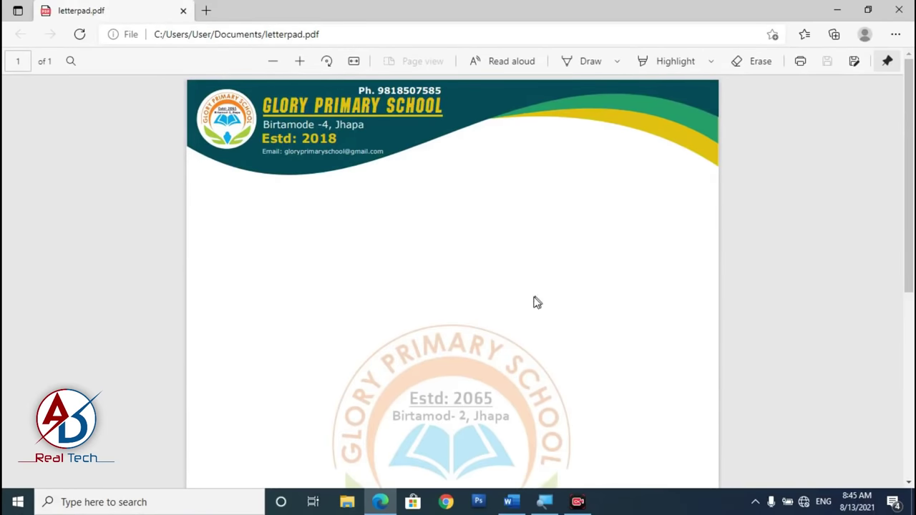
pyautogui.scroll(-5, 501, 343)
pyautogui.scroll(5, 436, 372)
pyautogui.keyDown('ctrl'); pyautogui.scroll(-3, 391, 310); pyautogui.keyUp('ctrl')
pyautogui.keyDown('ctrl'); pyautogui.scroll(1, 391, 310); pyautogui.keyUp('ctrl')
pyautogui.keyDown('ctrl'); pyautogui.scroll(2, 452, 265); pyautogui.keyUp('ctrl')
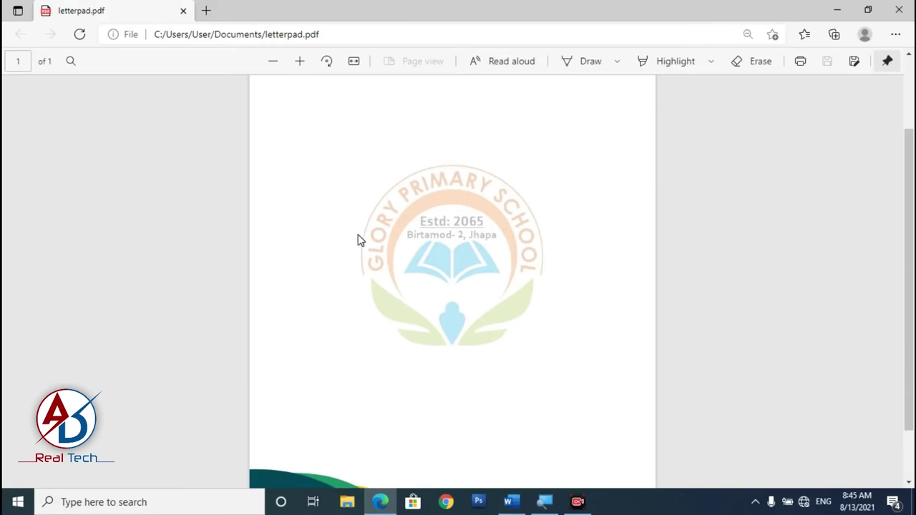
pyautogui.scroll(1, 357, 238)
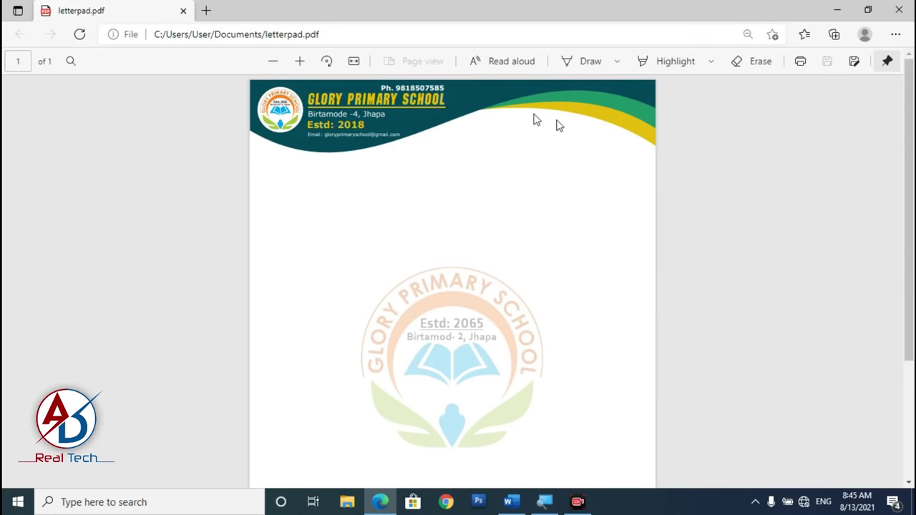
pyautogui.scroll(-3, 501, 301)
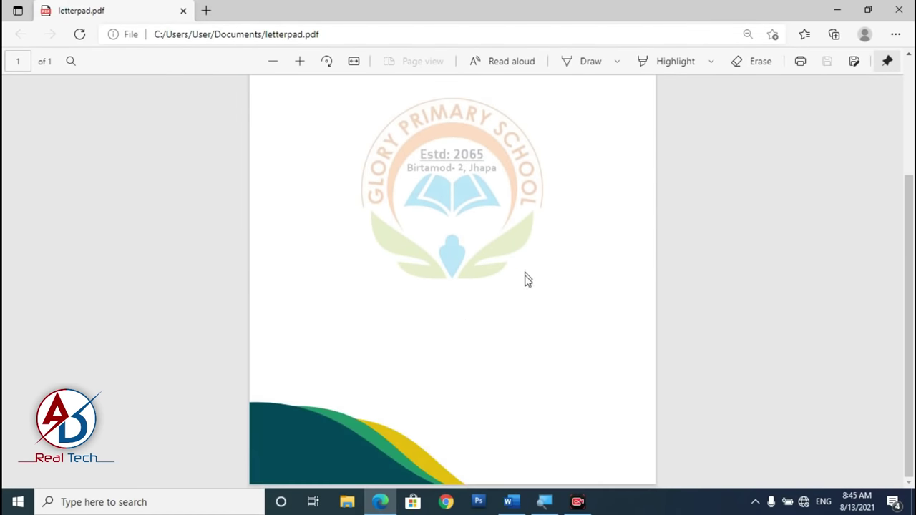
pyautogui.scroll(3, 526, 286)
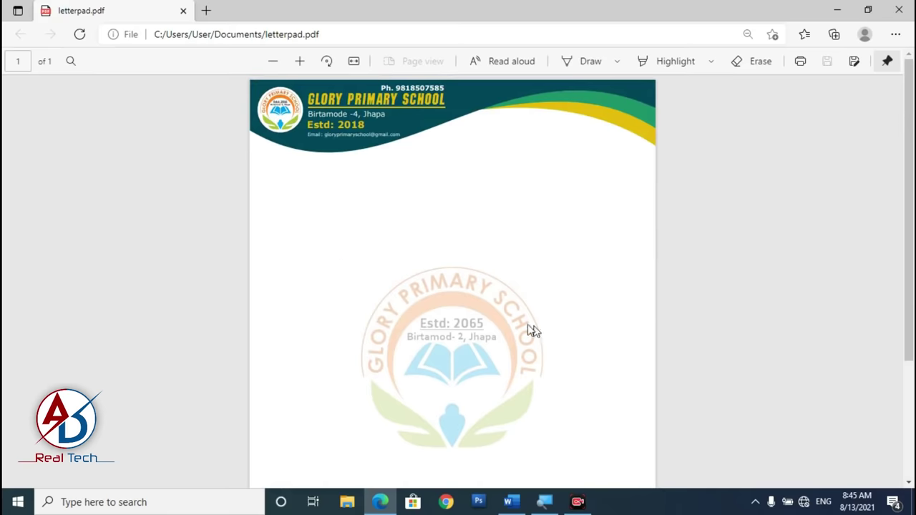
pyautogui.scroll(-3, 497, 288)
pyautogui.scroll(2, 493, 289)
pyautogui.scroll(1, 493, 294)
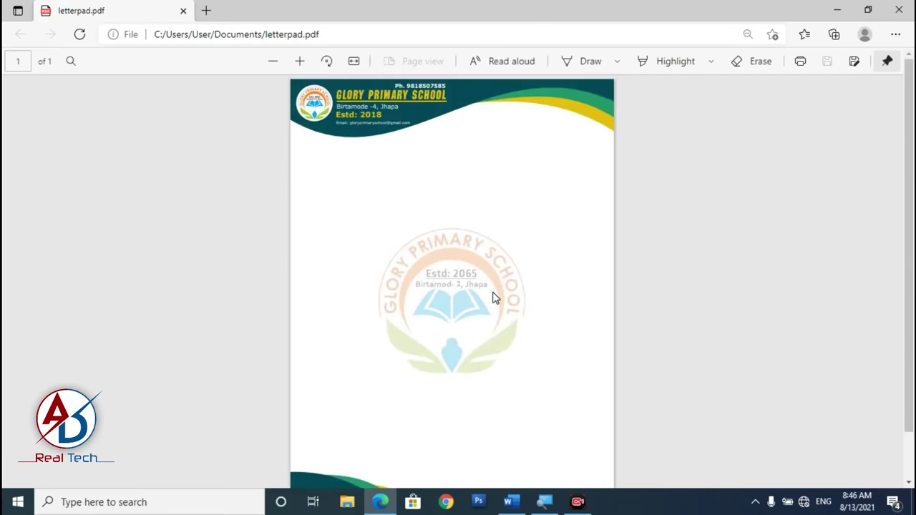